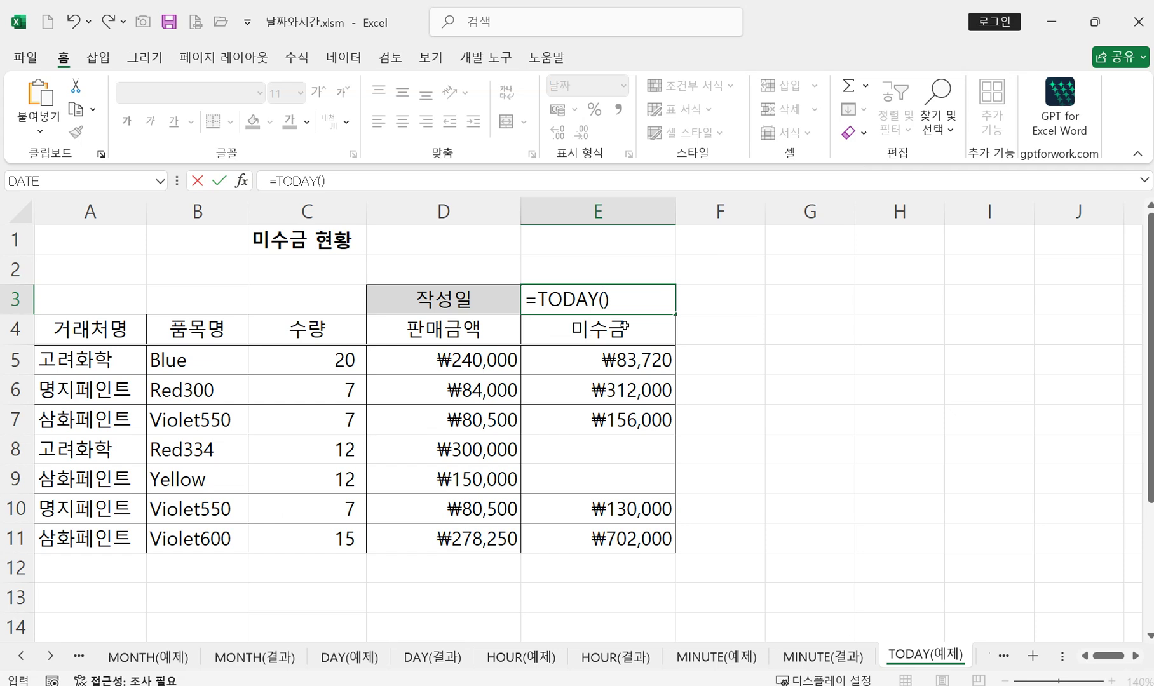
Confirm the =TODAY() formula in cell E3 beside 작성일 and switch to the NOW(예제) sheet.
key("Return")
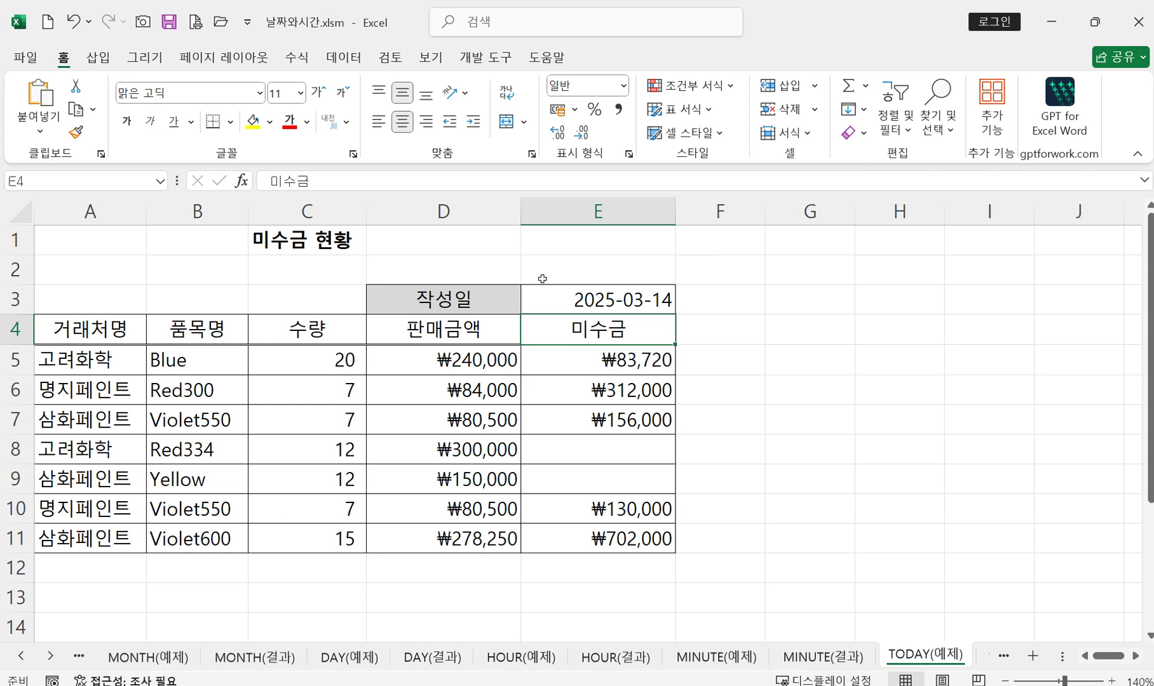
left_click(991, 656)
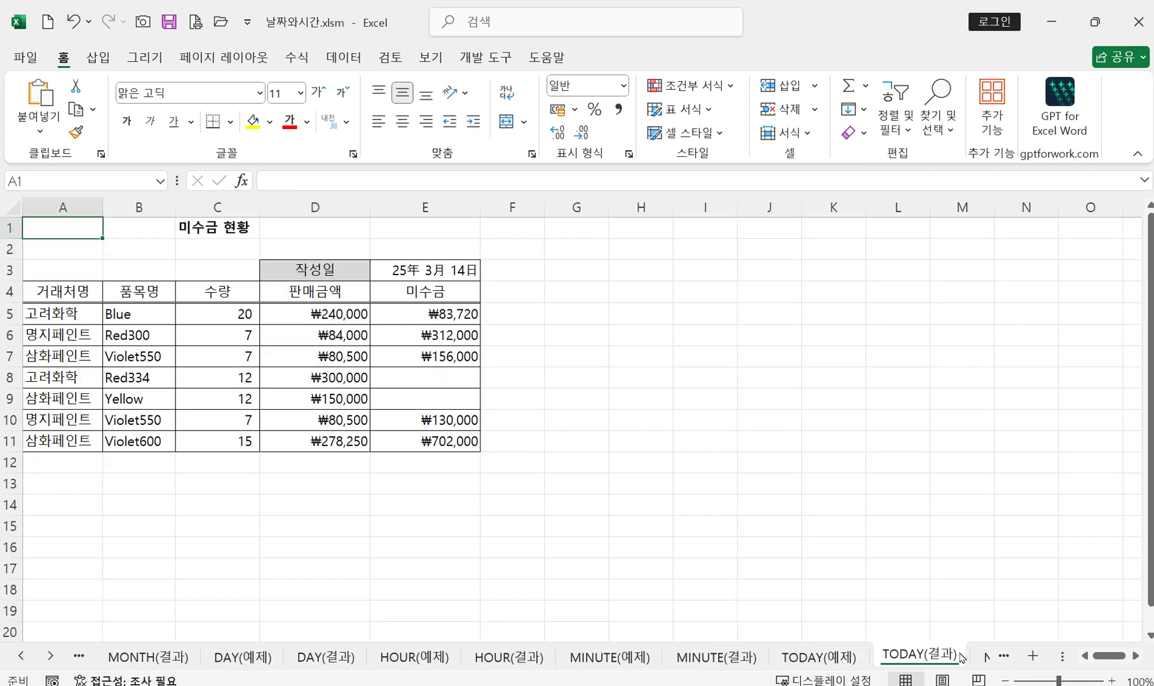
left_click(1000, 657)
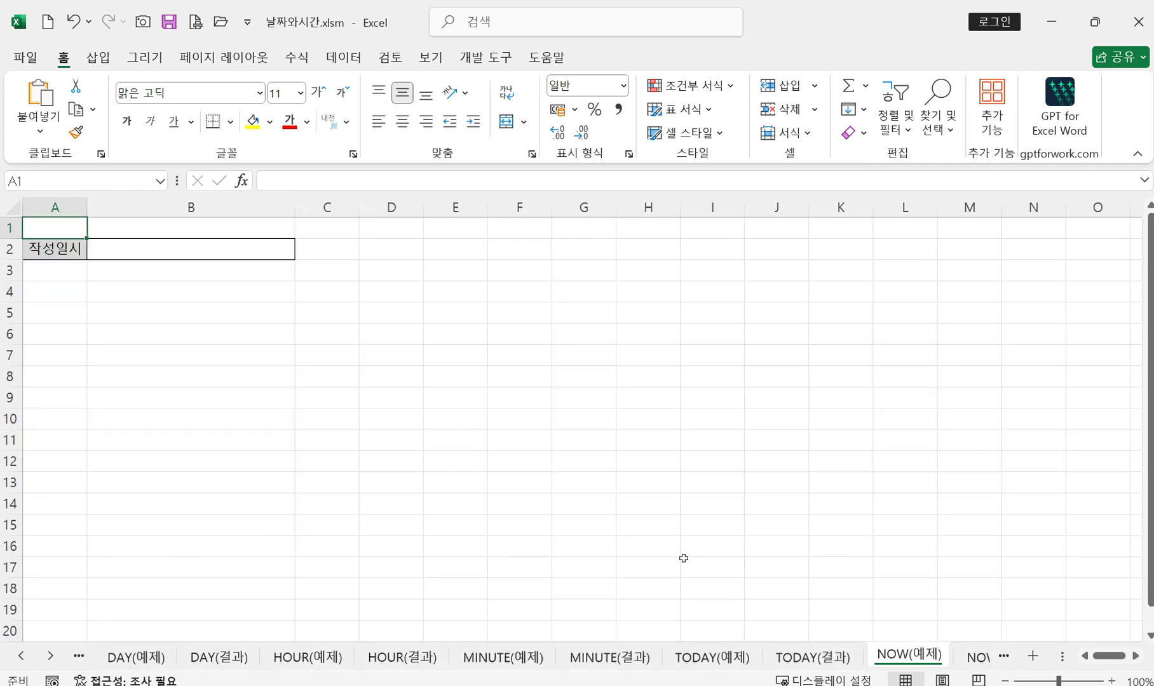
Enter the formula =NOW() in cell B2 beside 작성일시.
left_click(216, 250)
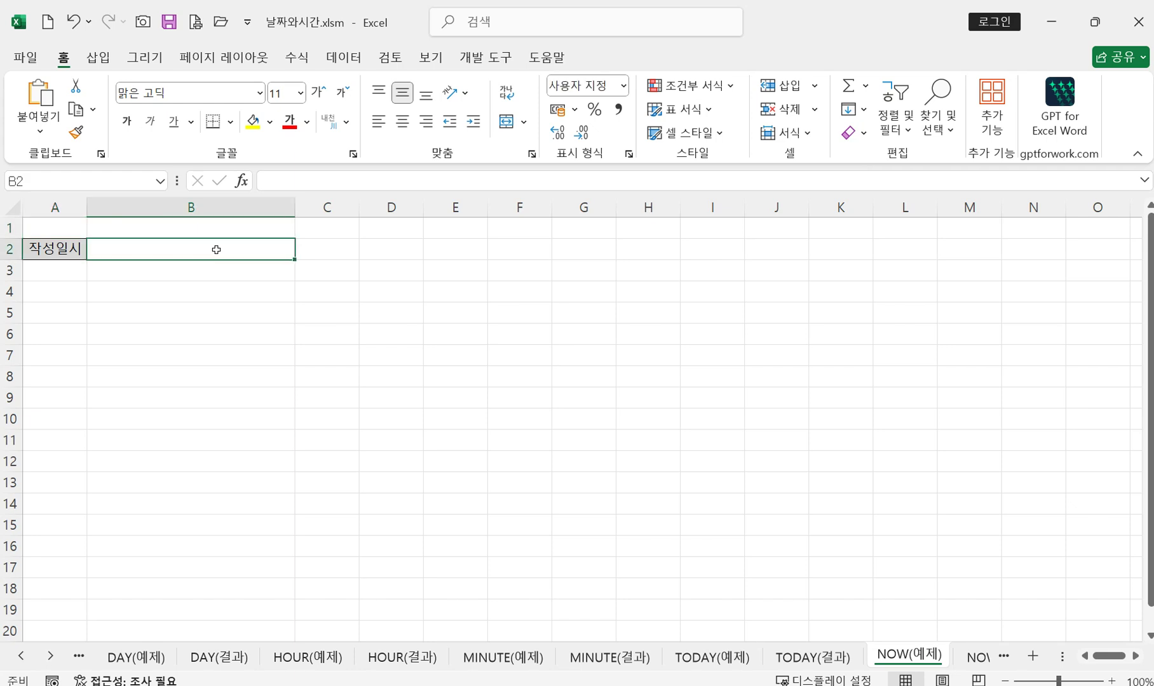
left_click(1111, 680)
left_click(1111, 681)
left_click(1110, 681)
left_click(1111, 680)
left_click(1111, 681)
left_click(1110, 680)
left_click(1111, 681)
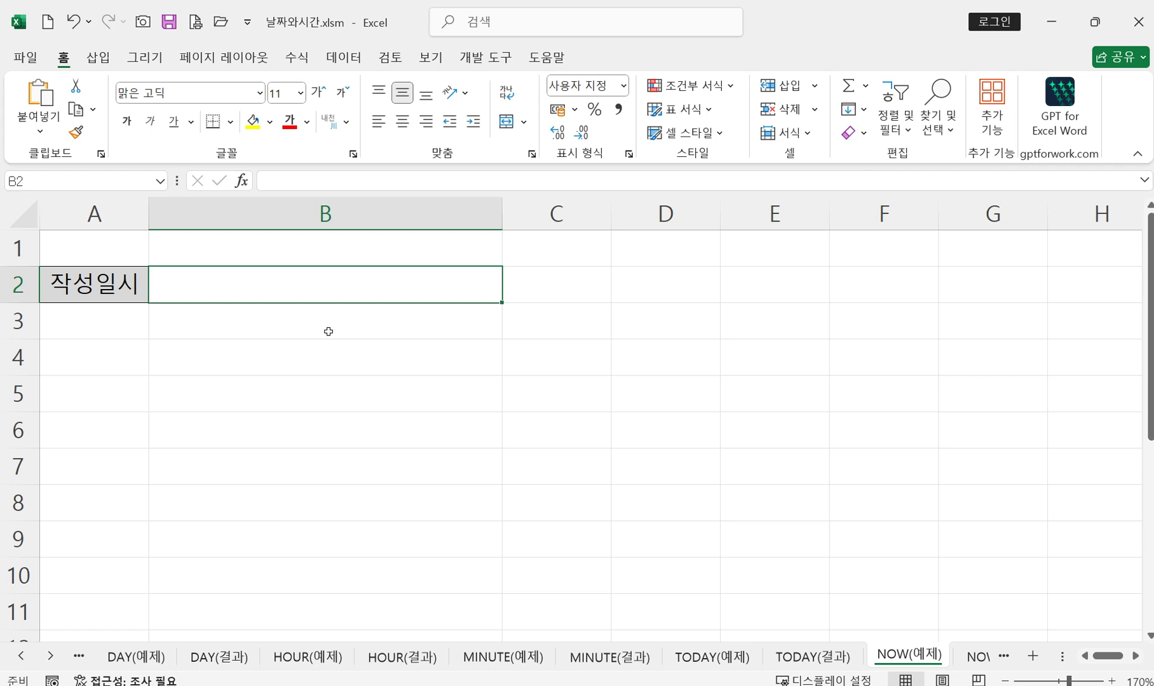
type("=")
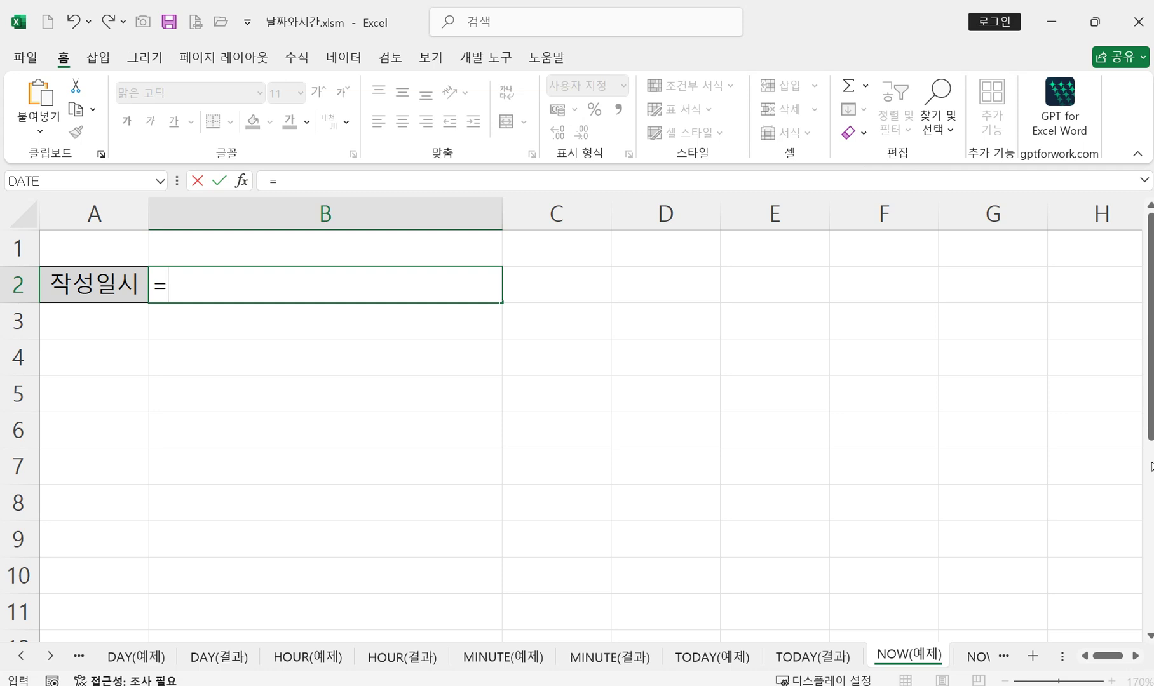
type("NO")
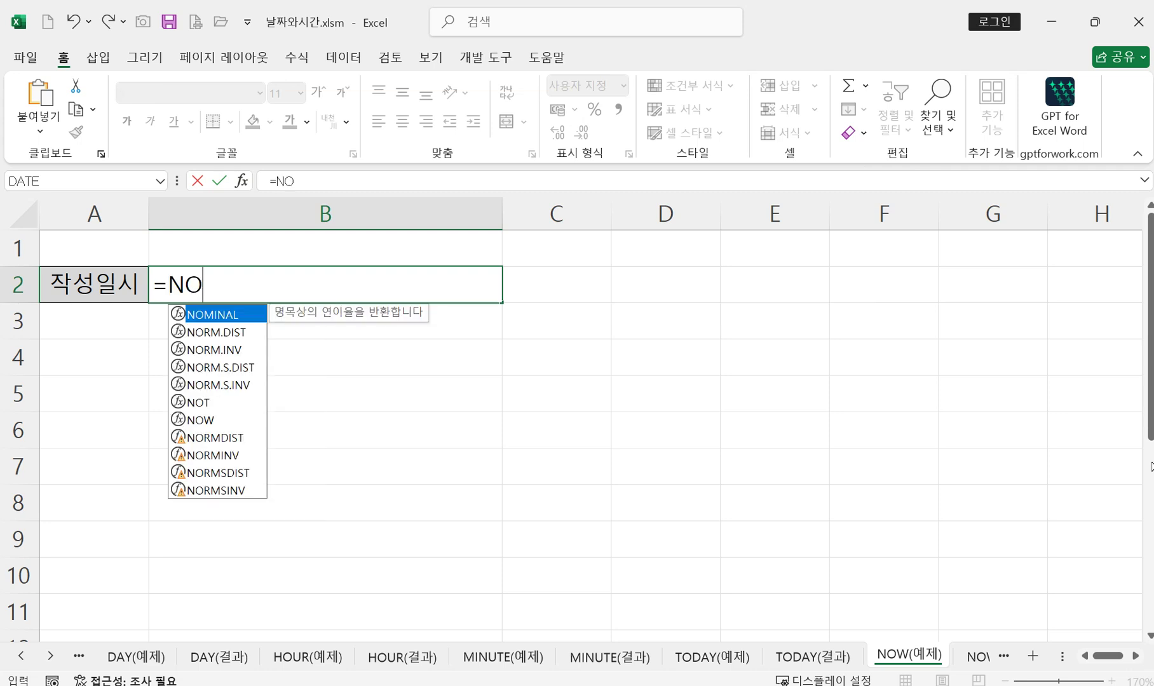
double_click(219, 420)
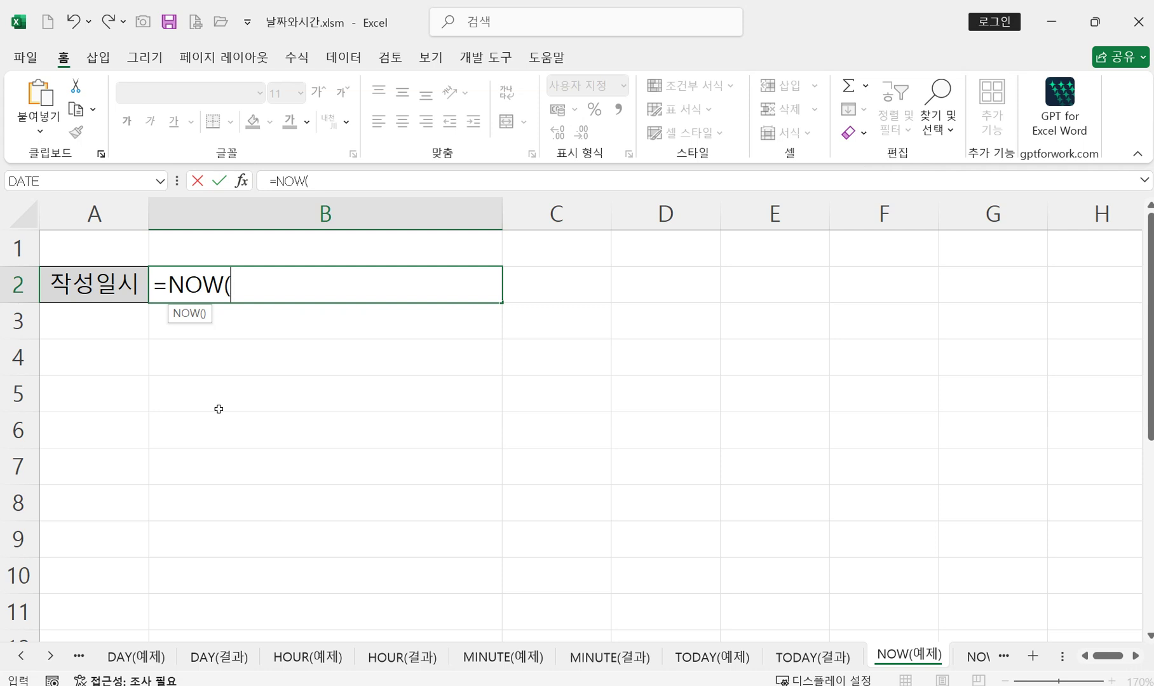
type(")")
key("Return")
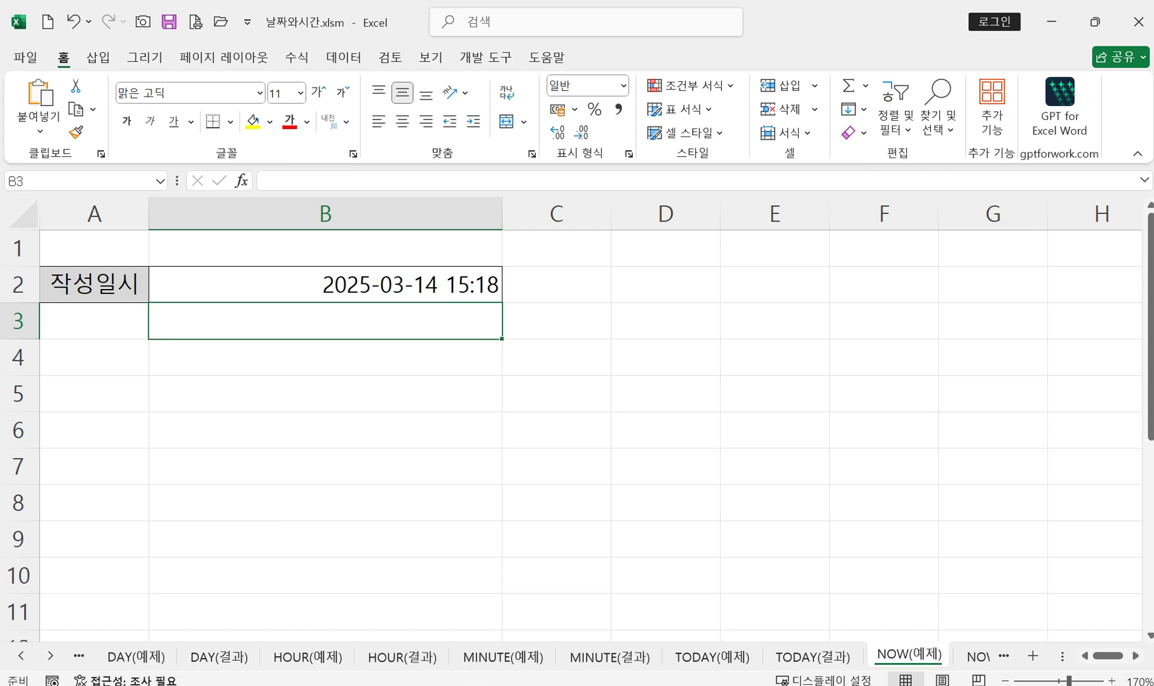
On the DATE(예제) sheet, enter the formula =DATE(2026,3,14) in cell M3 beside the construction plan table.
left_click(370, 685)
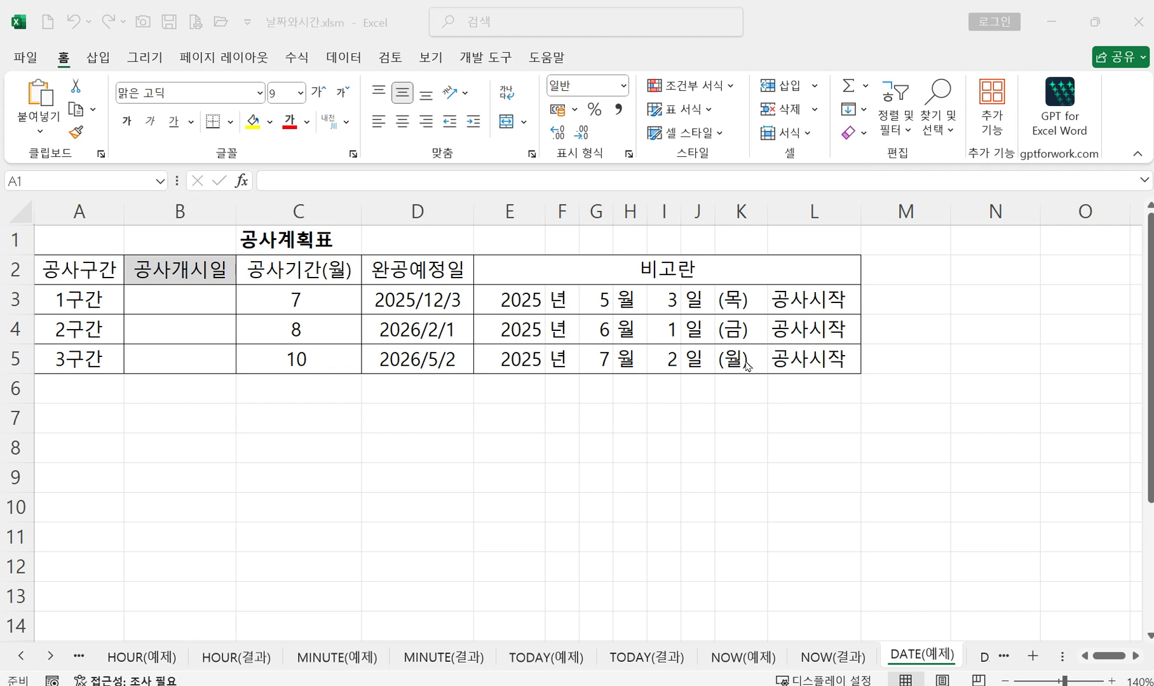
left_click(908, 303)
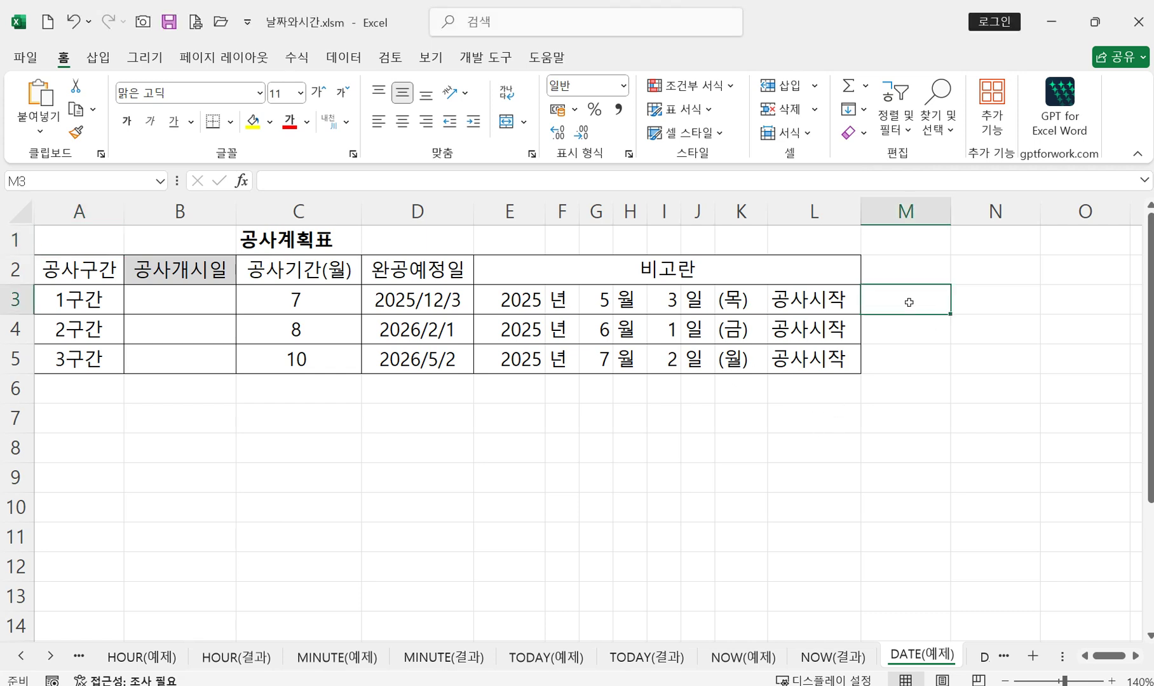
type("=")
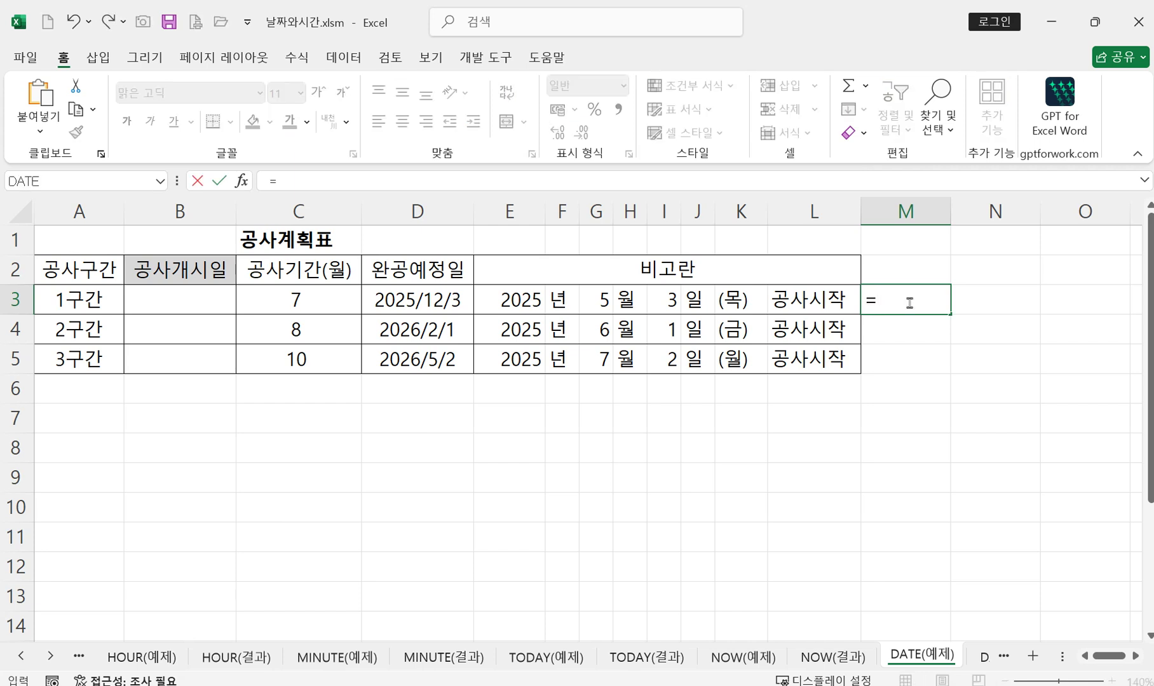
type("DA")
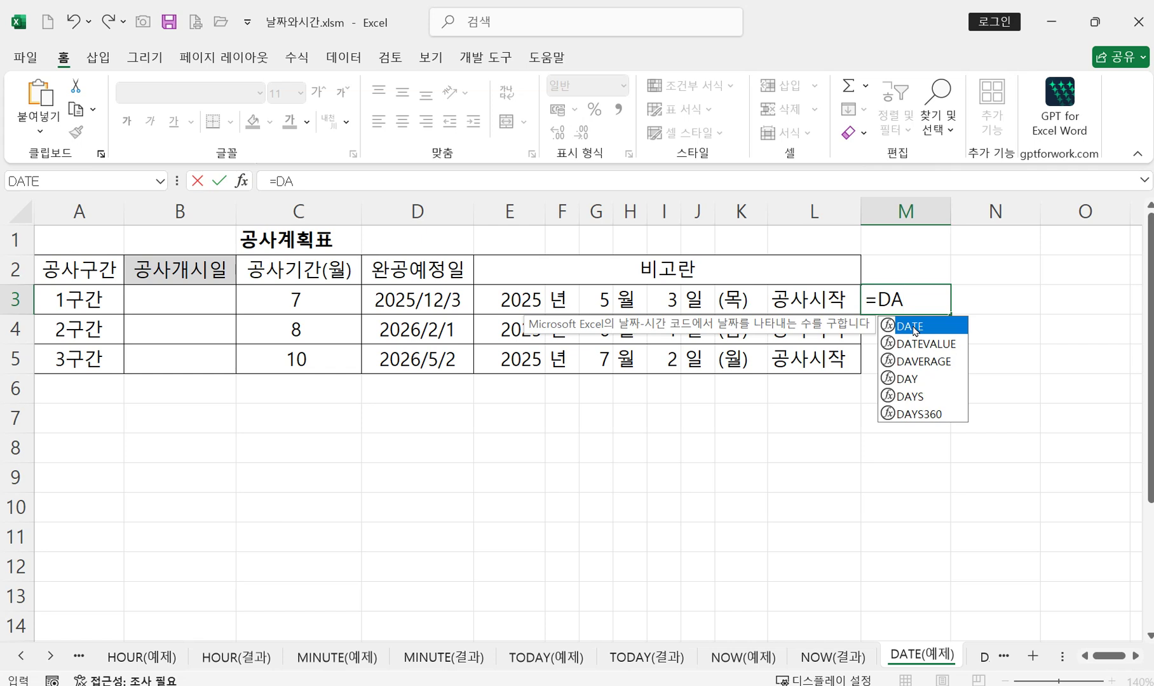
double_click(914, 330)
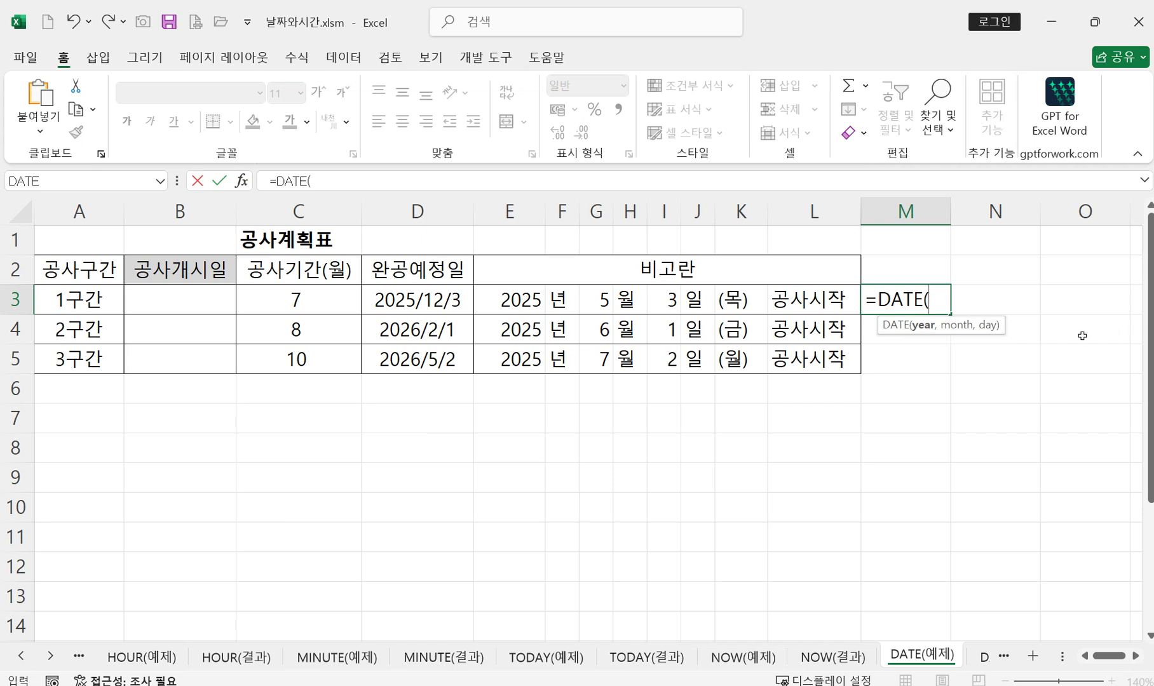
type("2026")
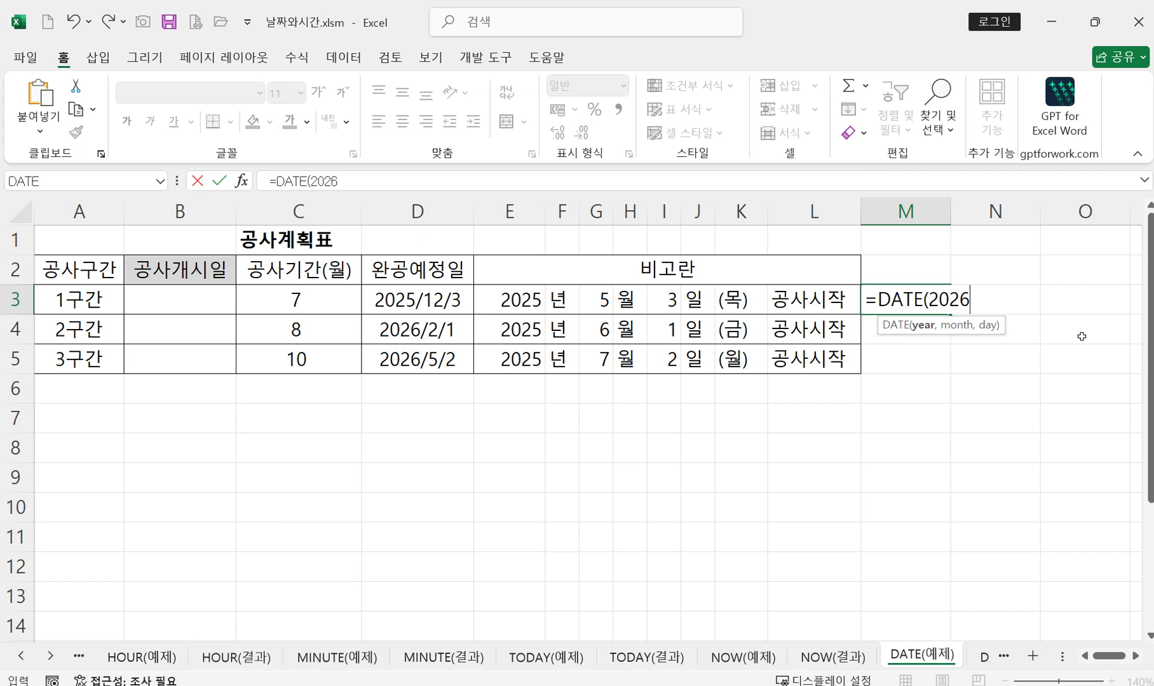
type(",3,")
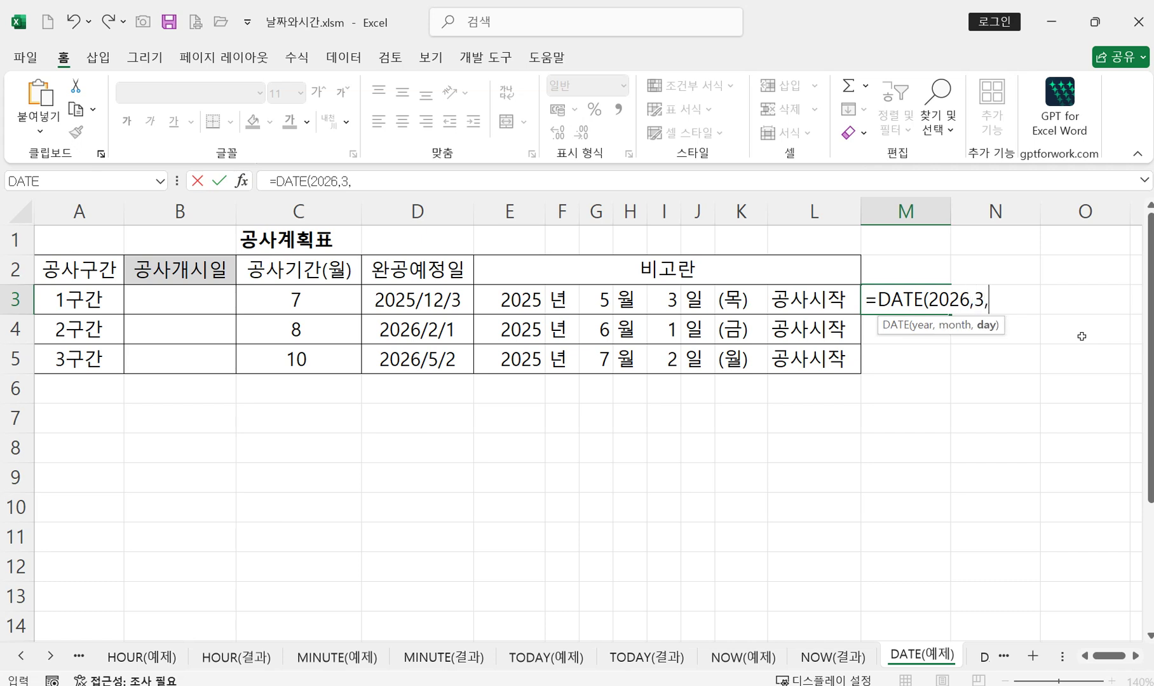
type("14)")
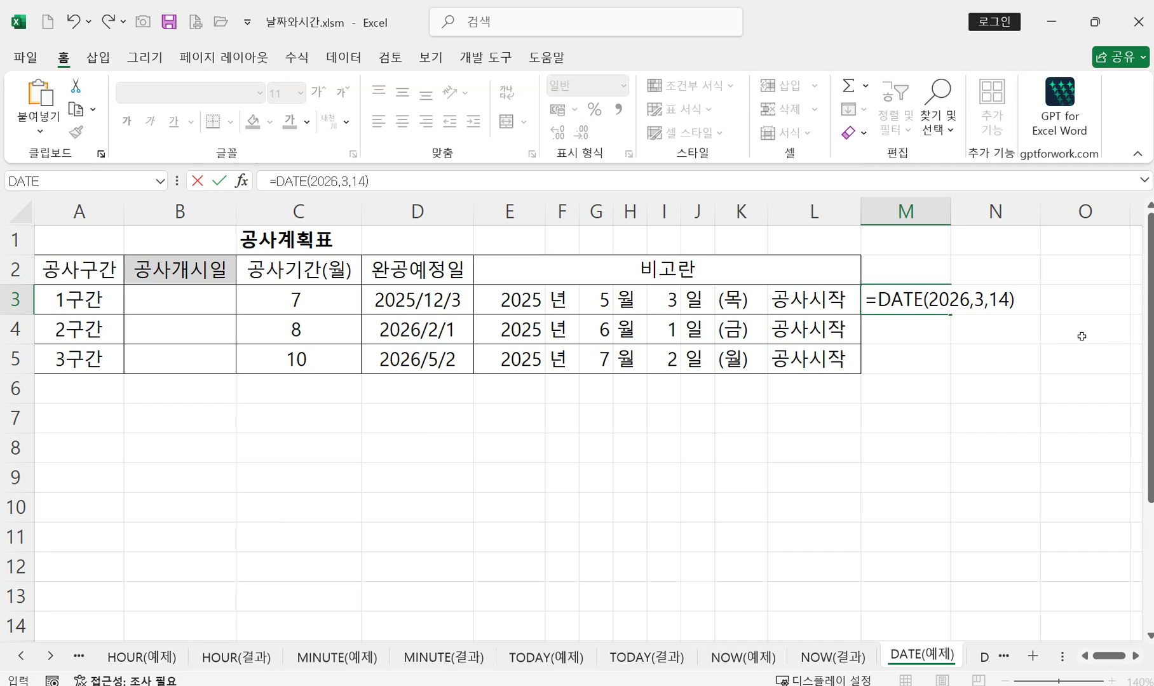
key("Return")
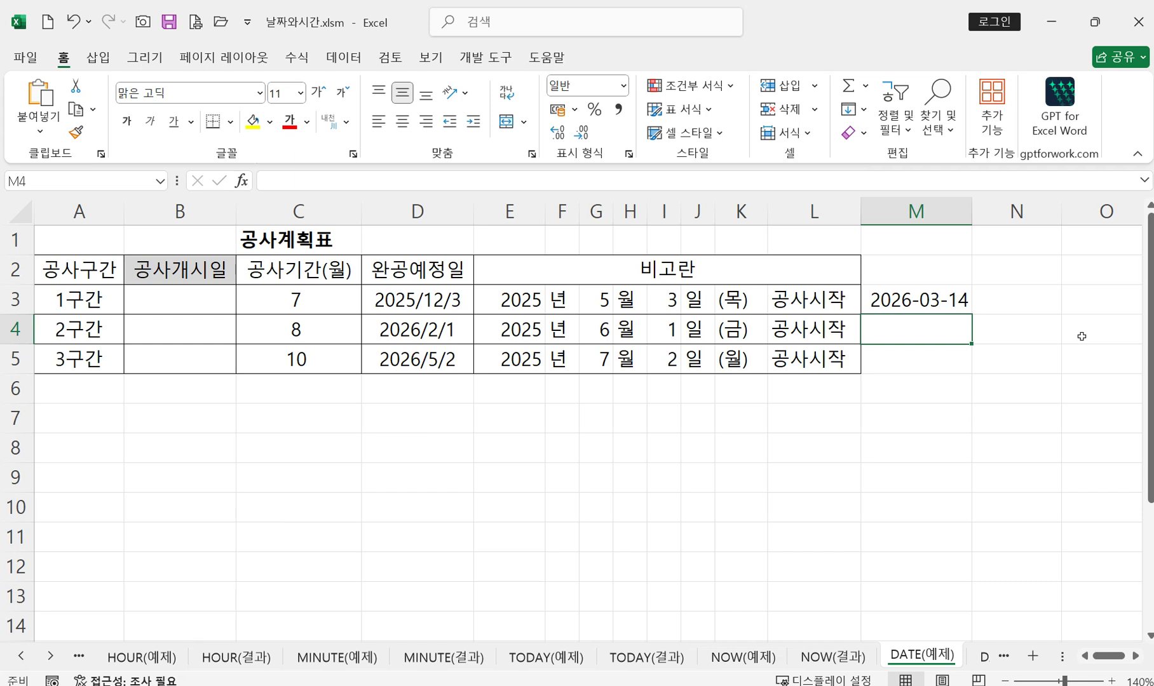
Examine the arguments of the DATE formula in M3 and the separate year, month and day cells E3, G3 and I3.
double_click(911, 297)
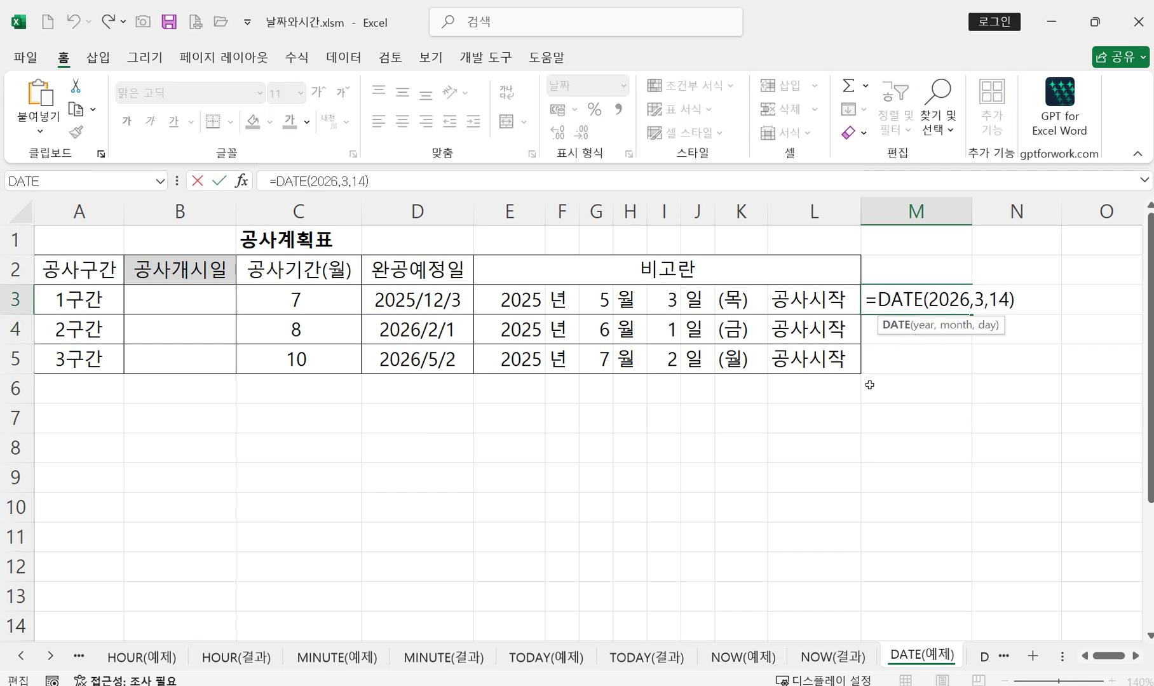
left_click(955, 299)
left_click_drag(975, 299, 1010, 299)
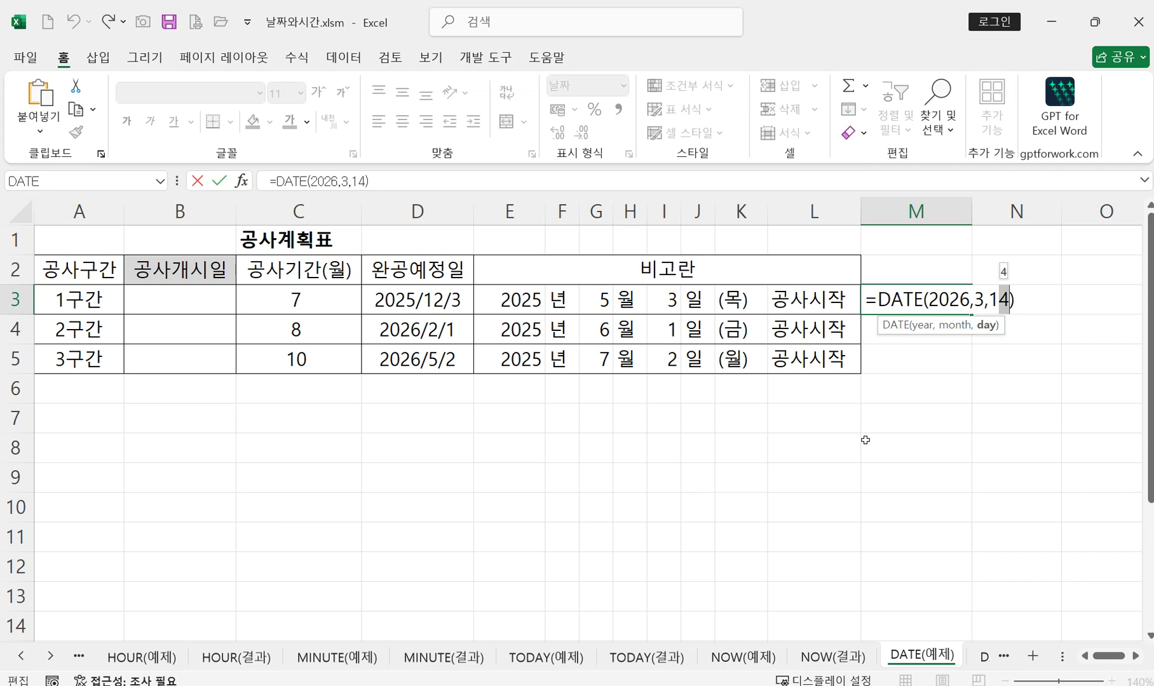
key("Return")
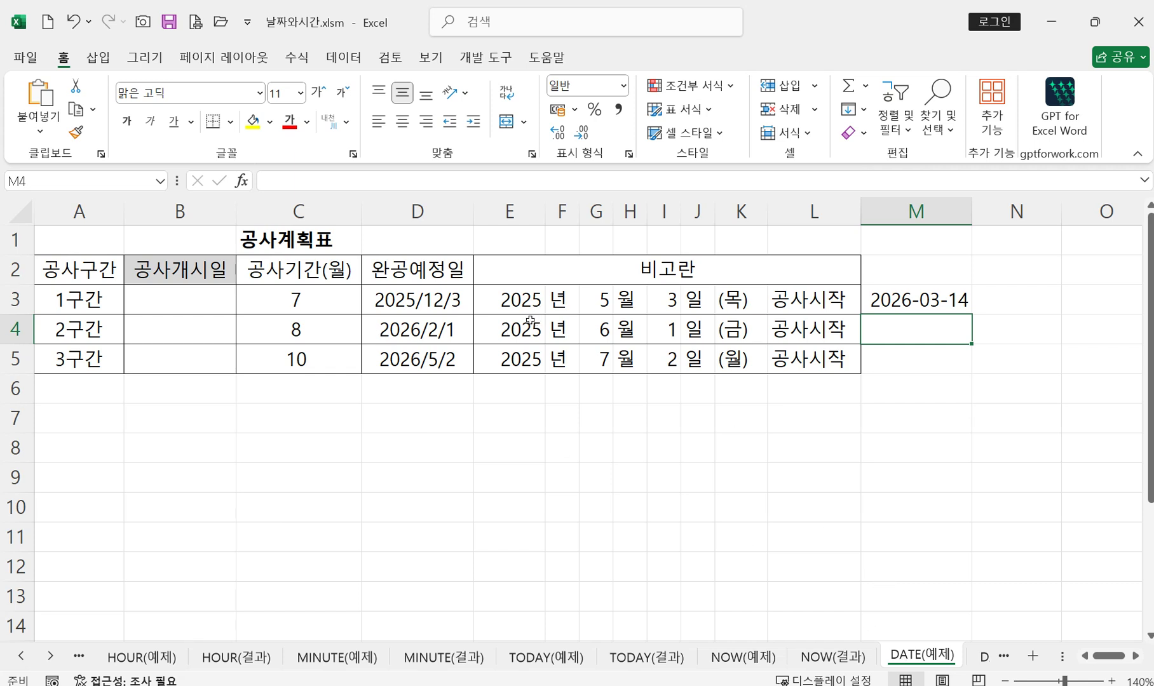
left_click(519, 301)
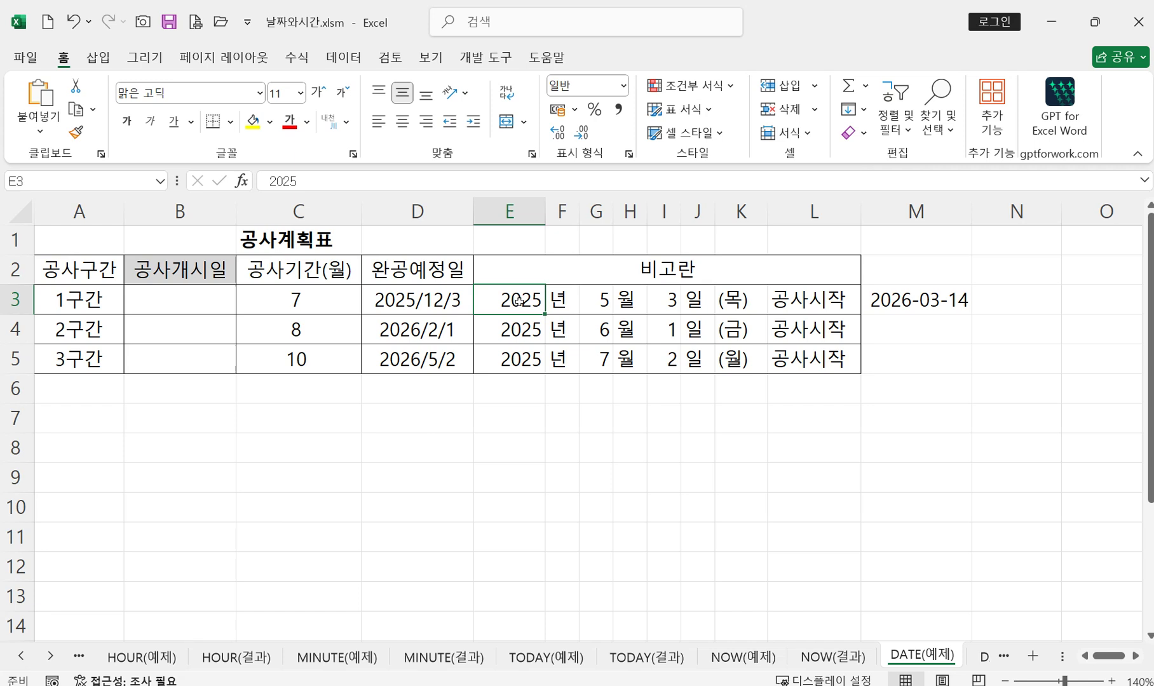
left_click(604, 298)
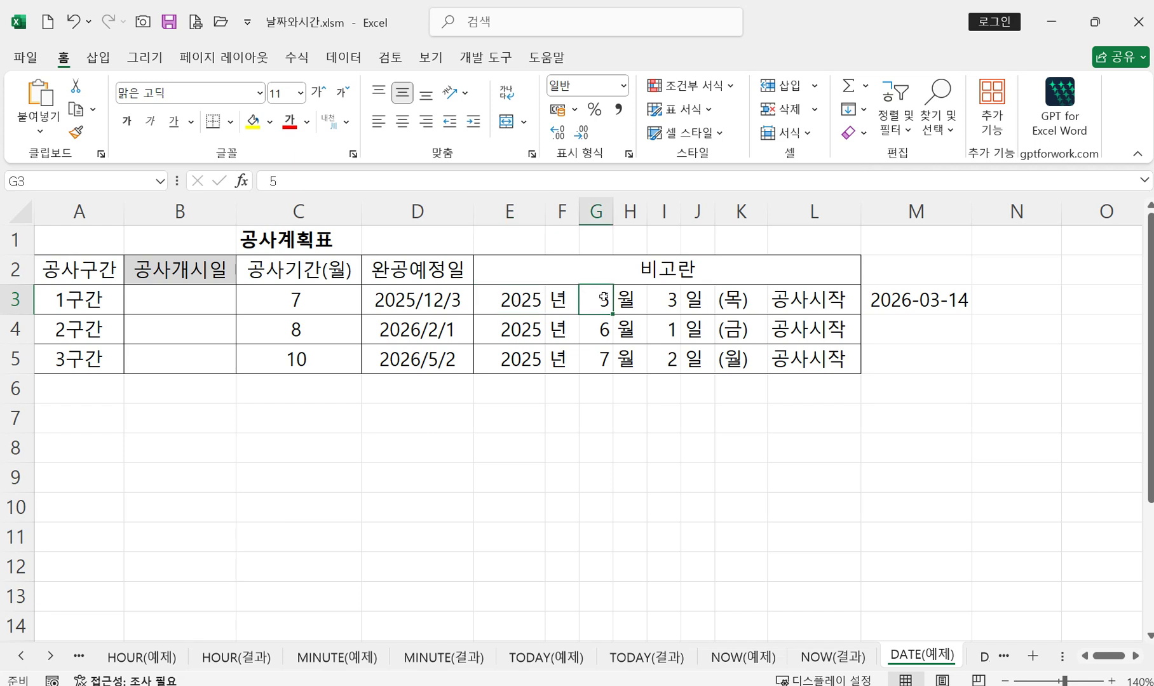
left_click(671, 297)
left_click(526, 298)
left_click(590, 298)
left_click(515, 298)
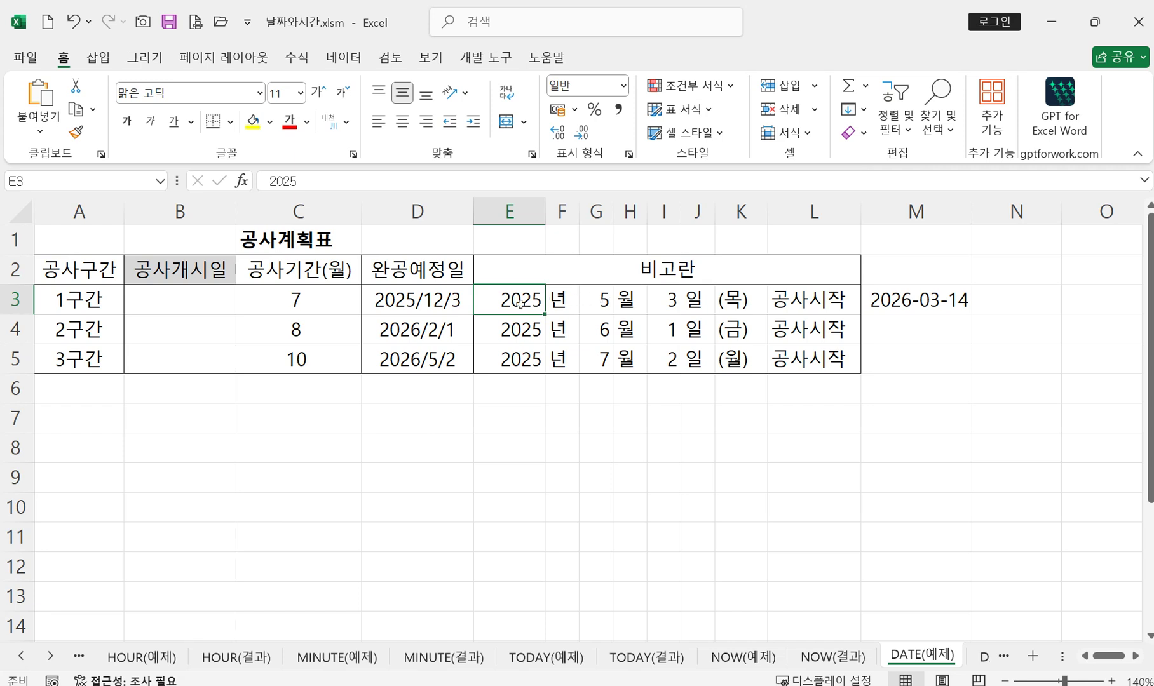
left_click(600, 304)
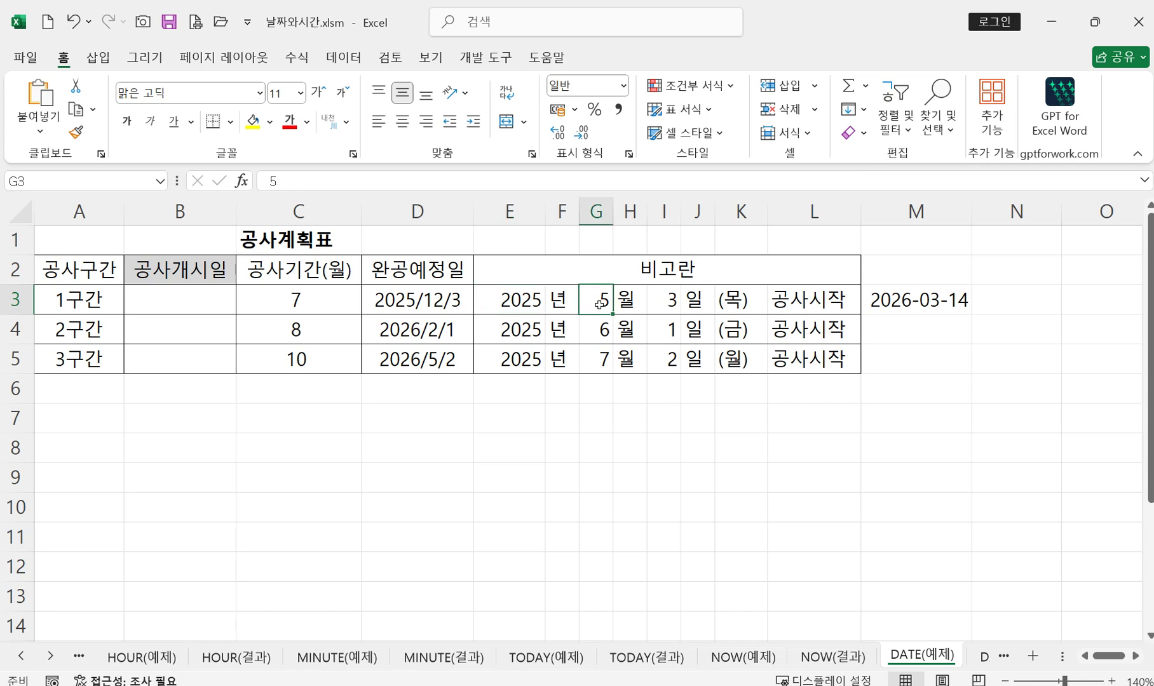
left_click(667, 300)
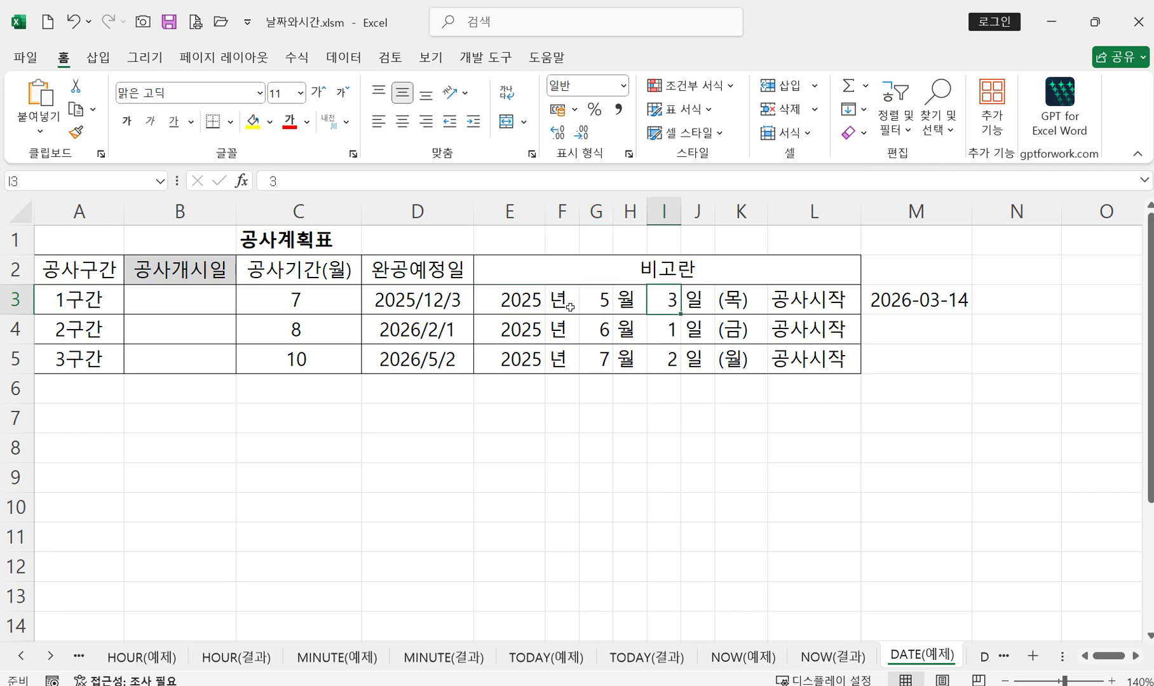
left_click(513, 299)
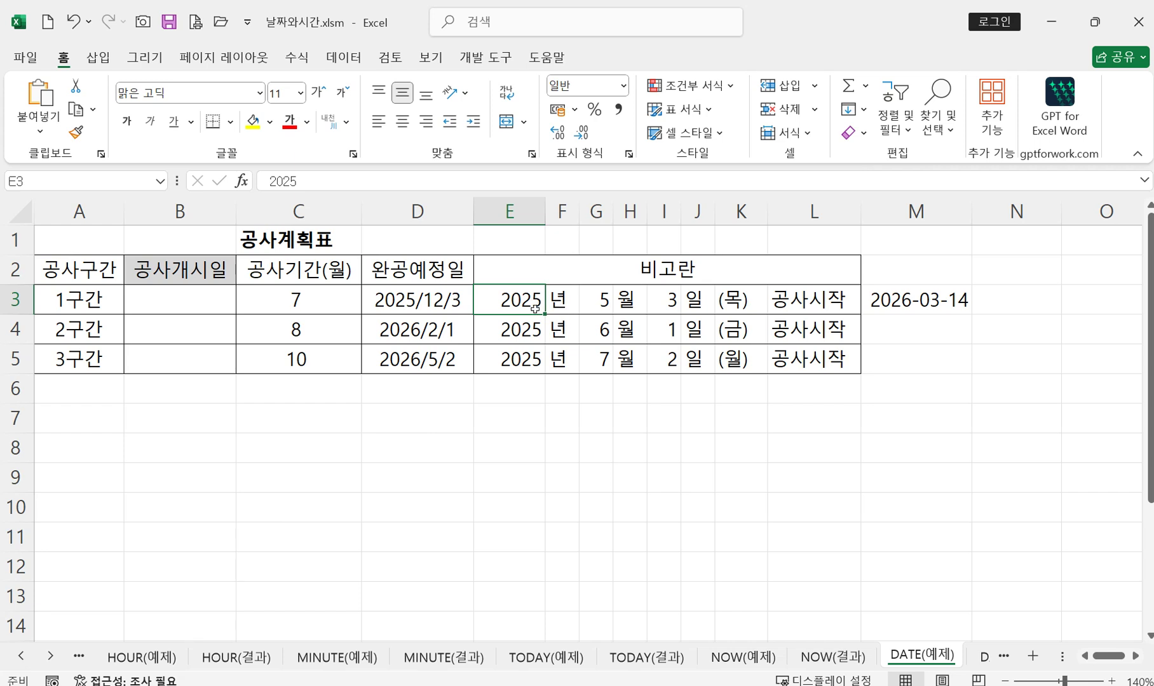
Enter the formula =DATE(E3,G3,I3) in cell B3 as the 공사개시일 for 1구간.
left_click(160, 303)
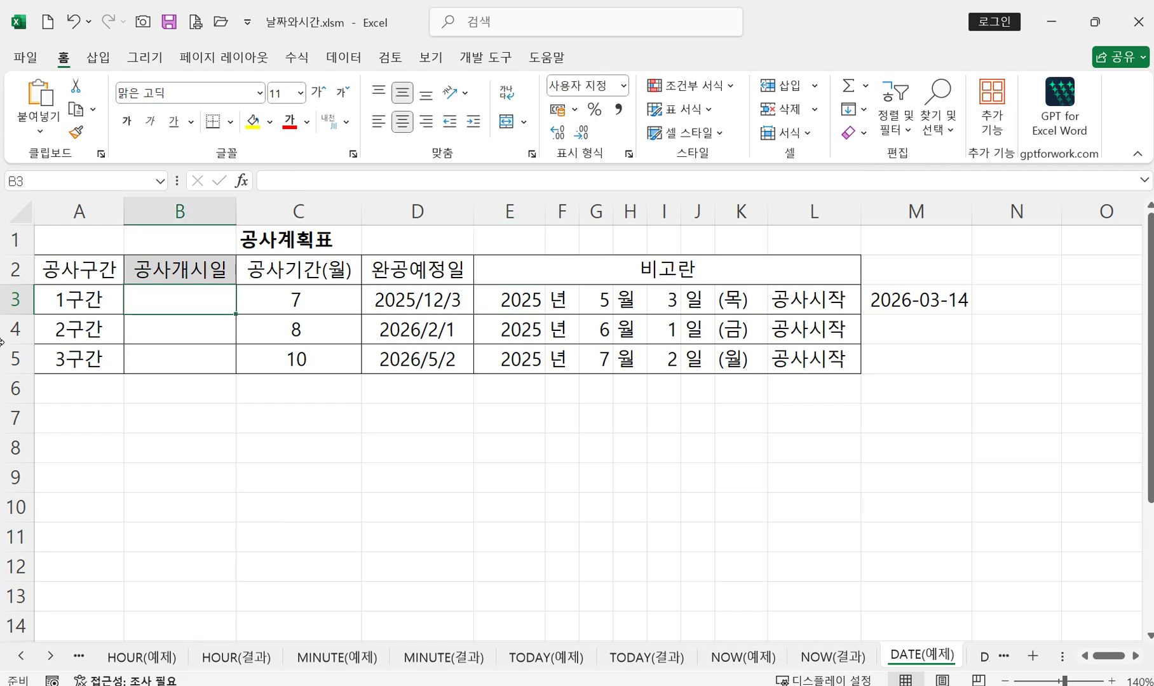
type("=D")
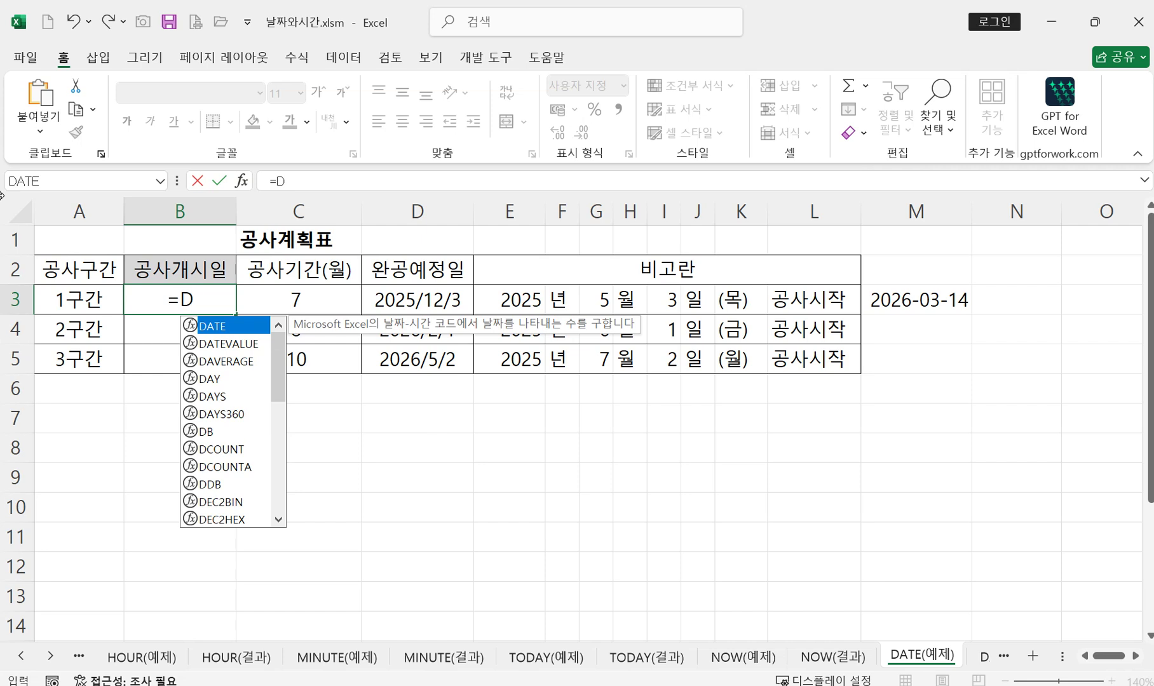
double_click(219, 326)
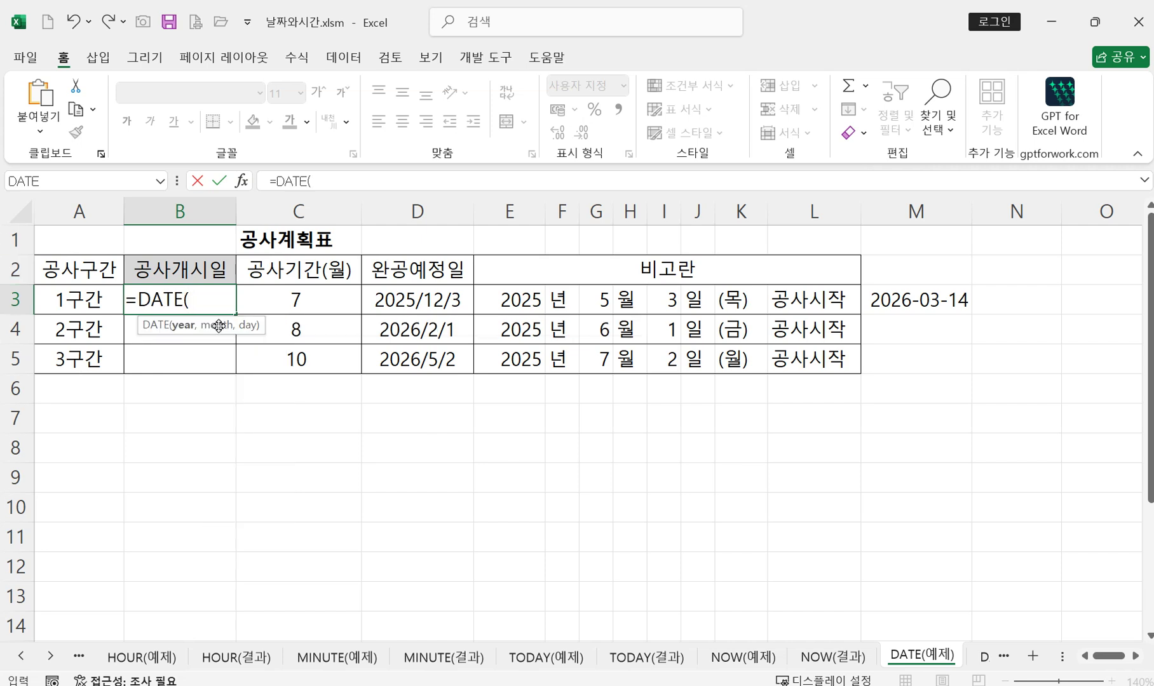
left_click(489, 299)
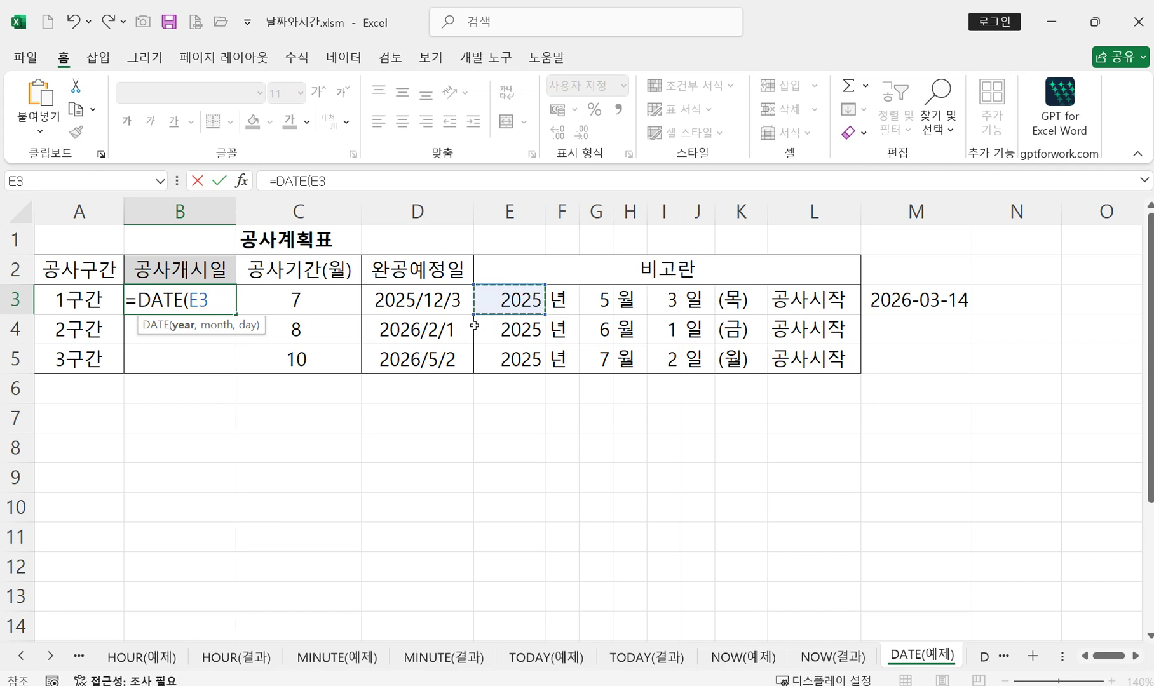
type(",")
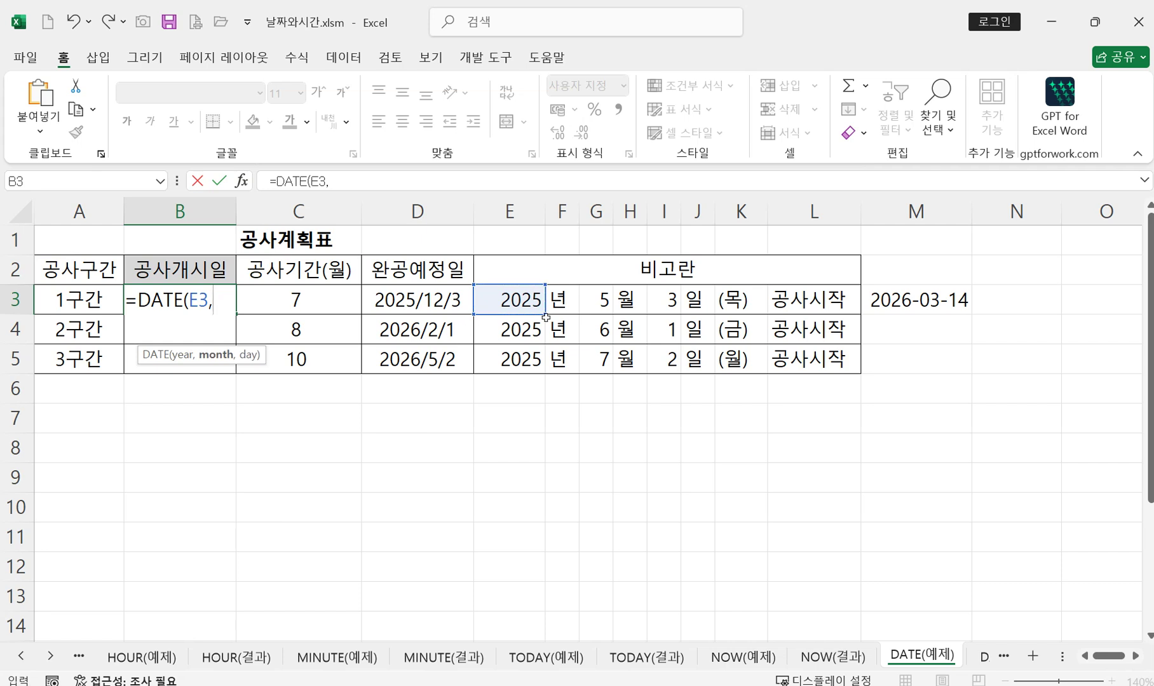
left_click(603, 294)
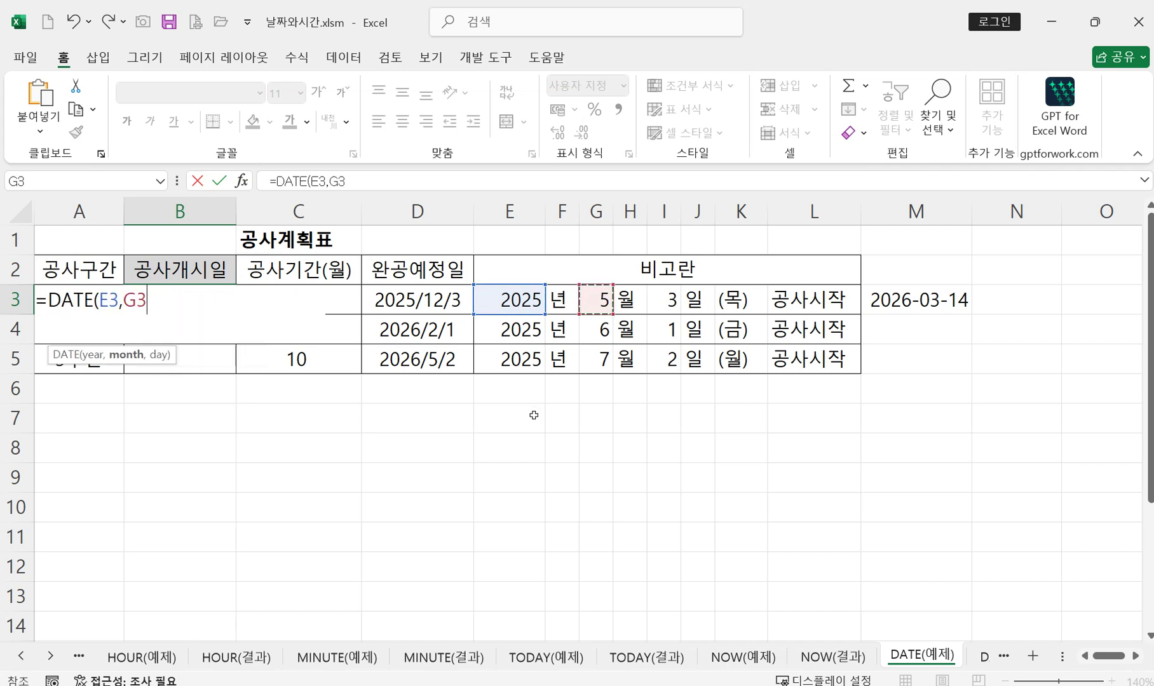
type(",")
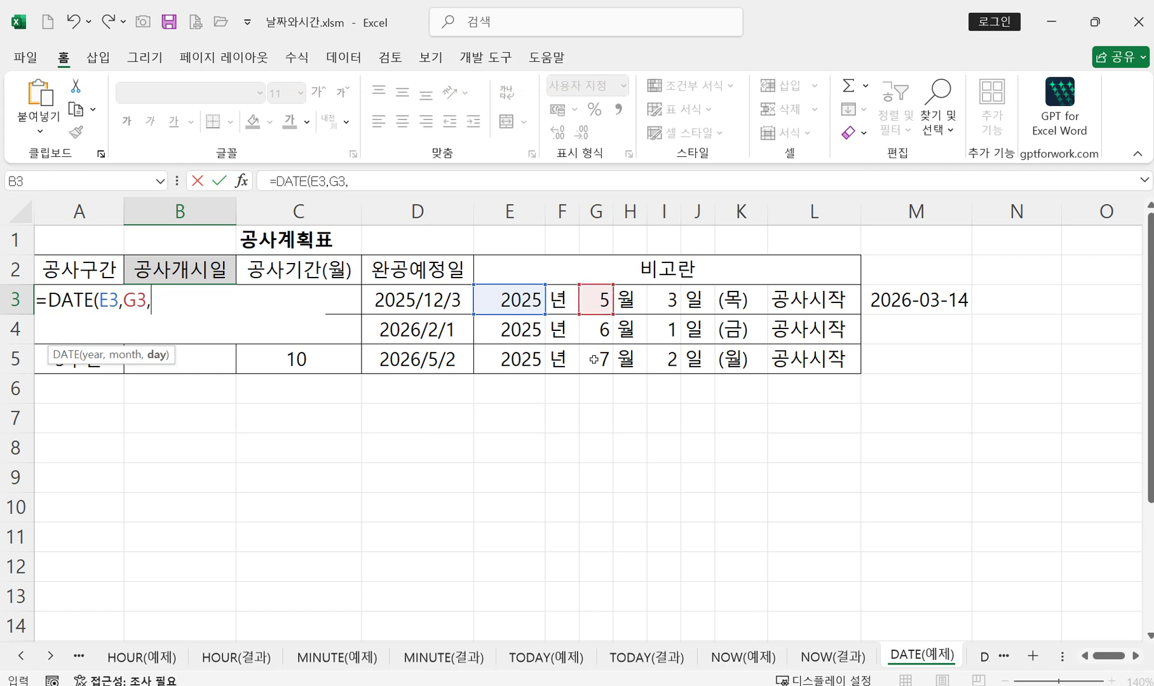
left_click(666, 304)
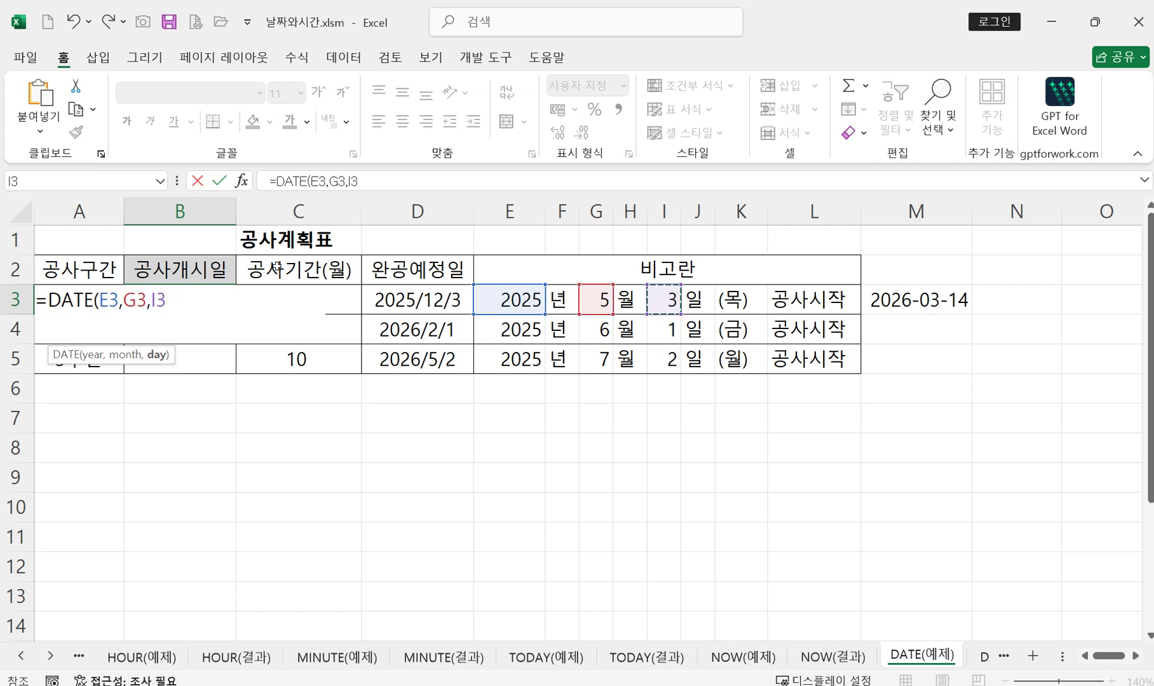
type(")")
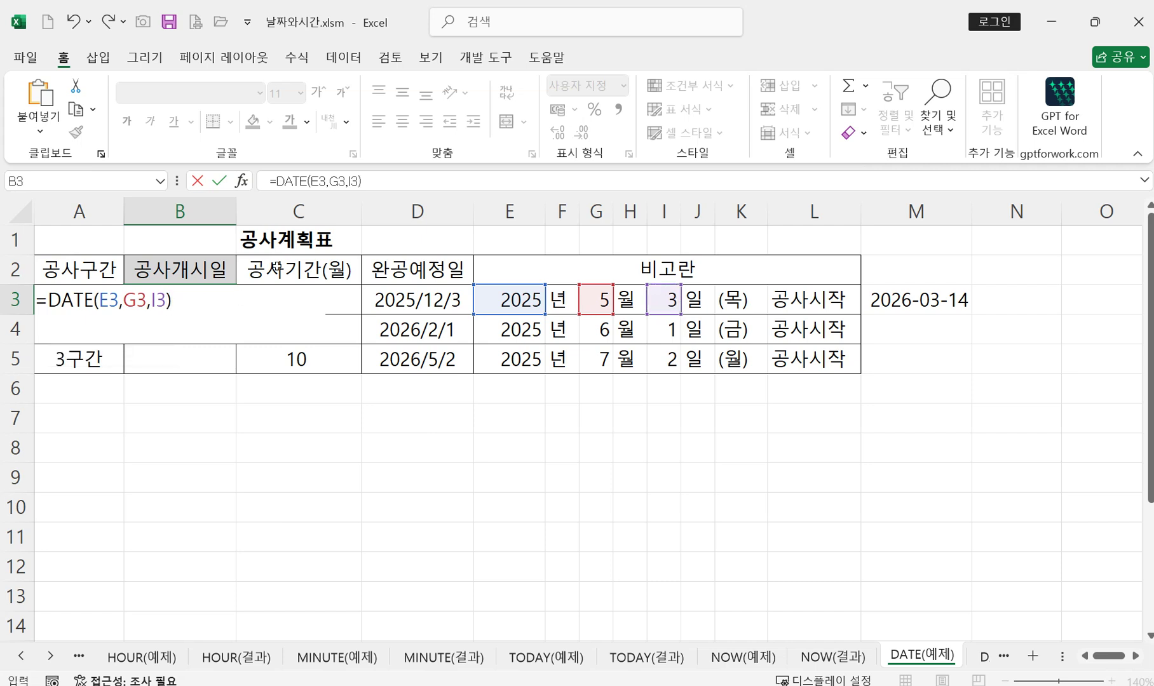
key("Return")
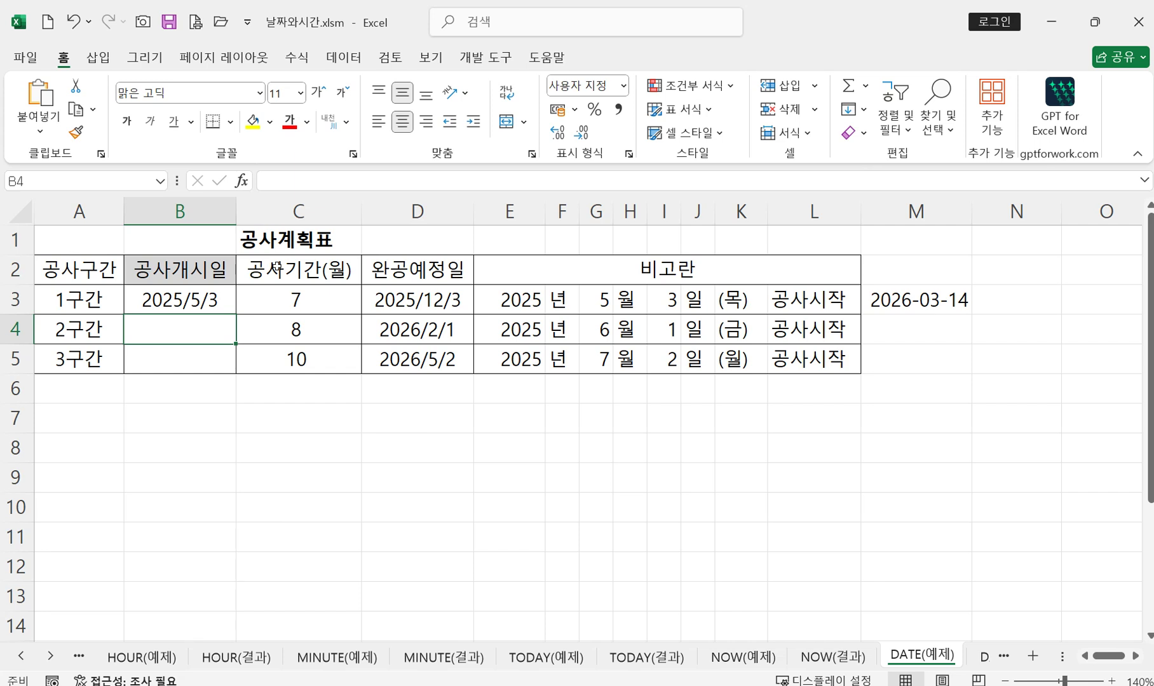
Enter the formula =DATE(E4,G4,I4) in cell B4 as the 공사개시일 for 2구간.
type("=")
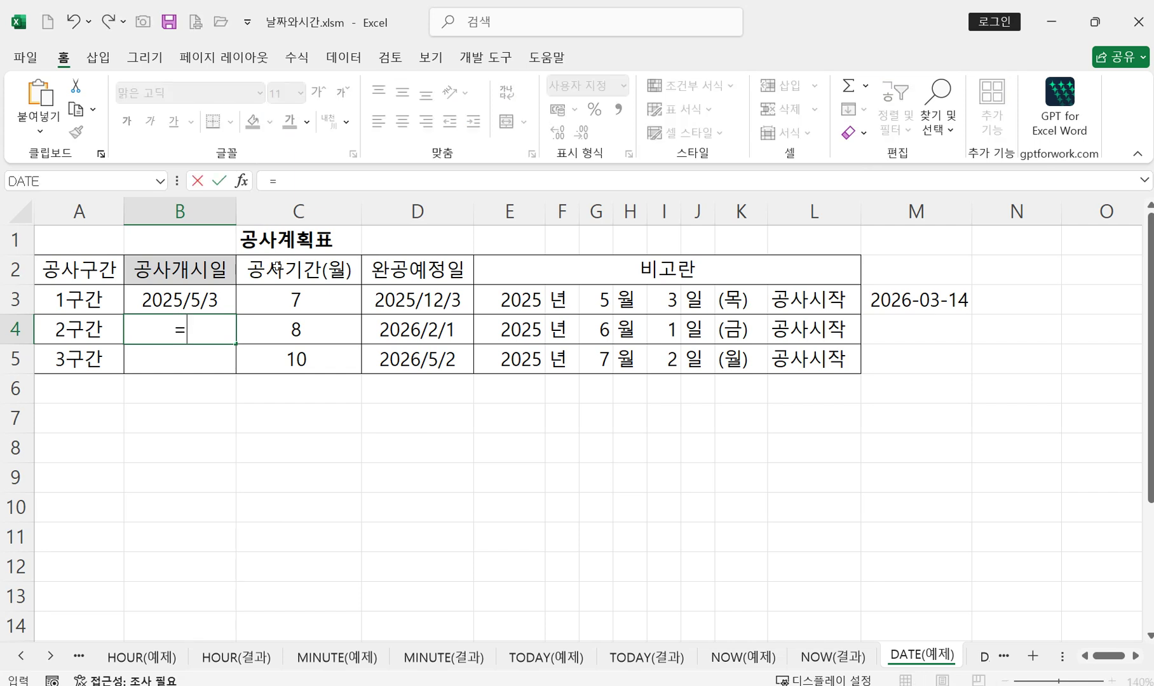
type("DA")
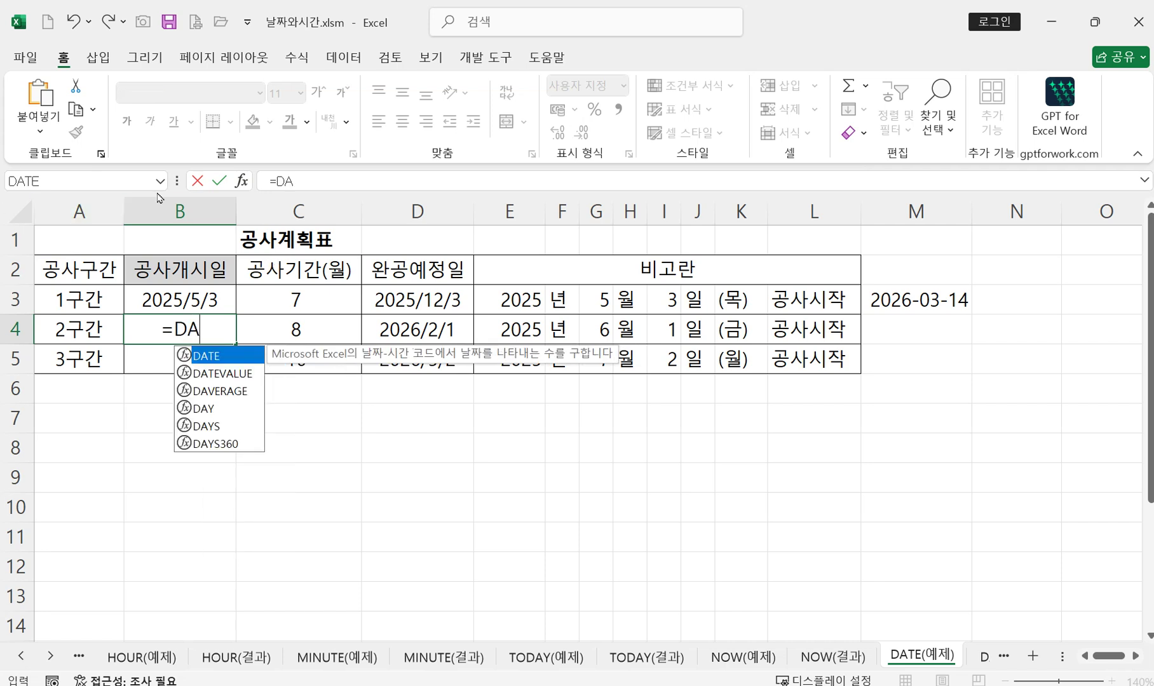
double_click(223, 355)
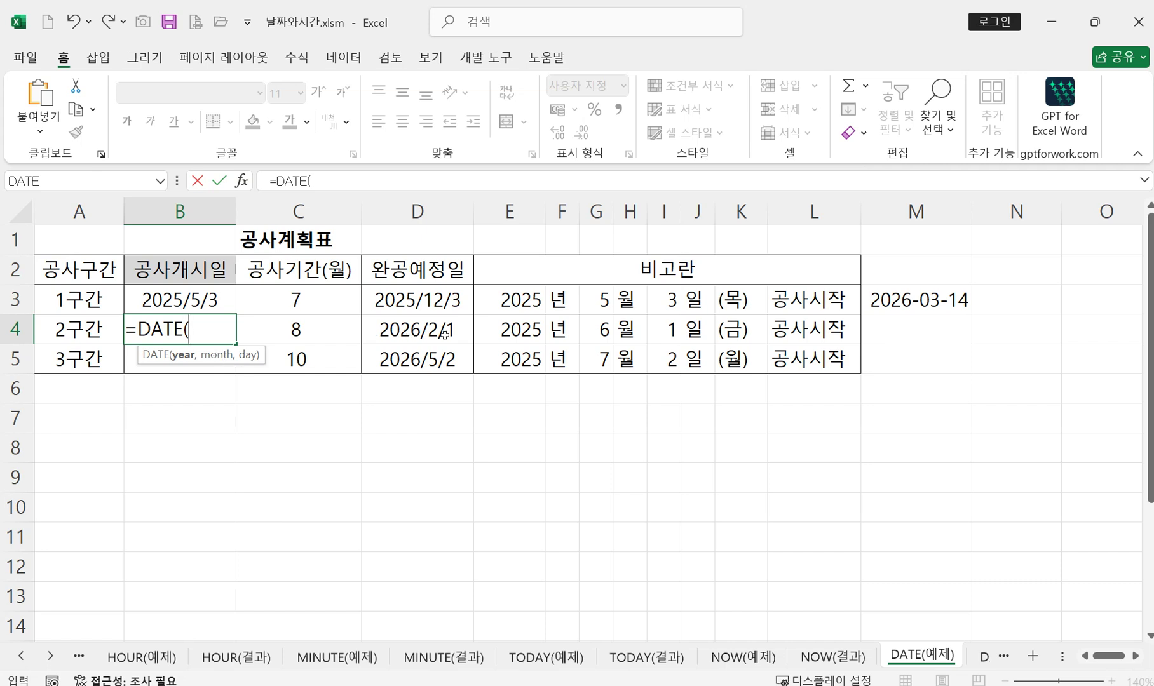
left_click(507, 327)
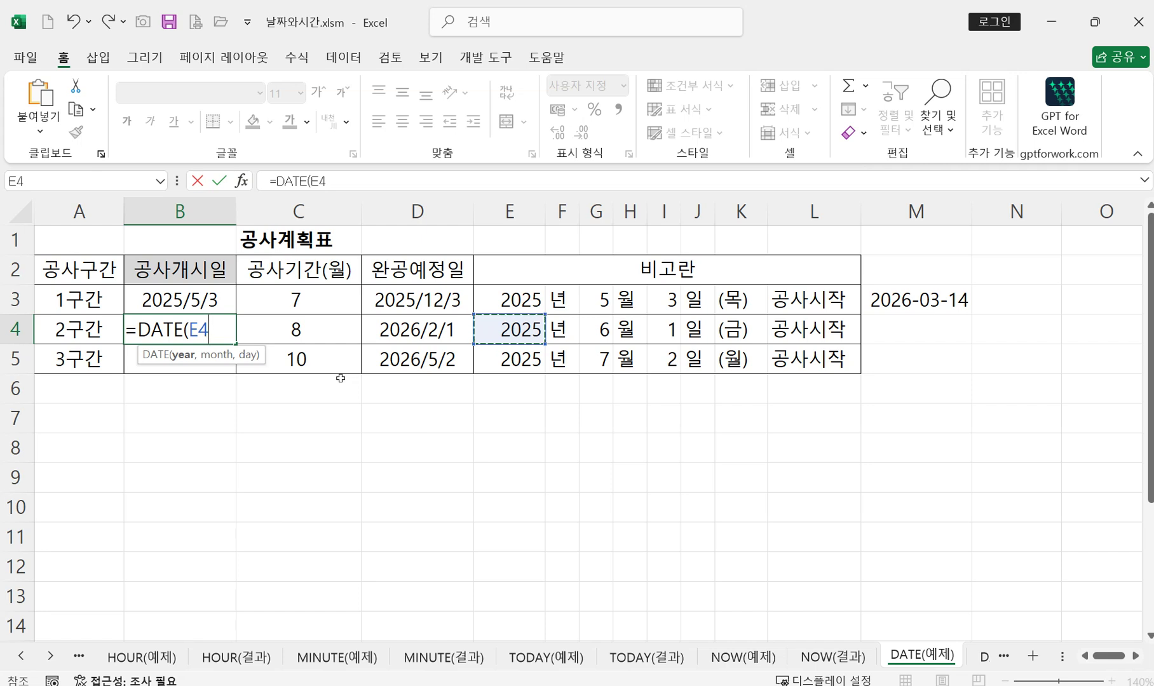
type(",")
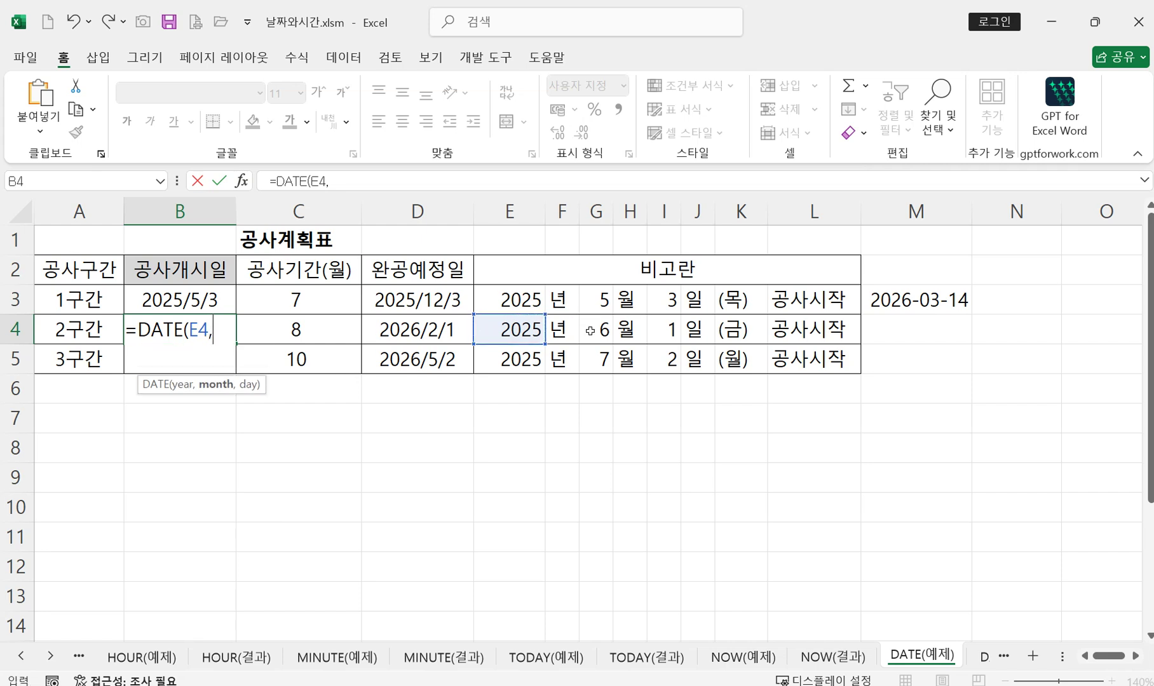
left_click(591, 333)
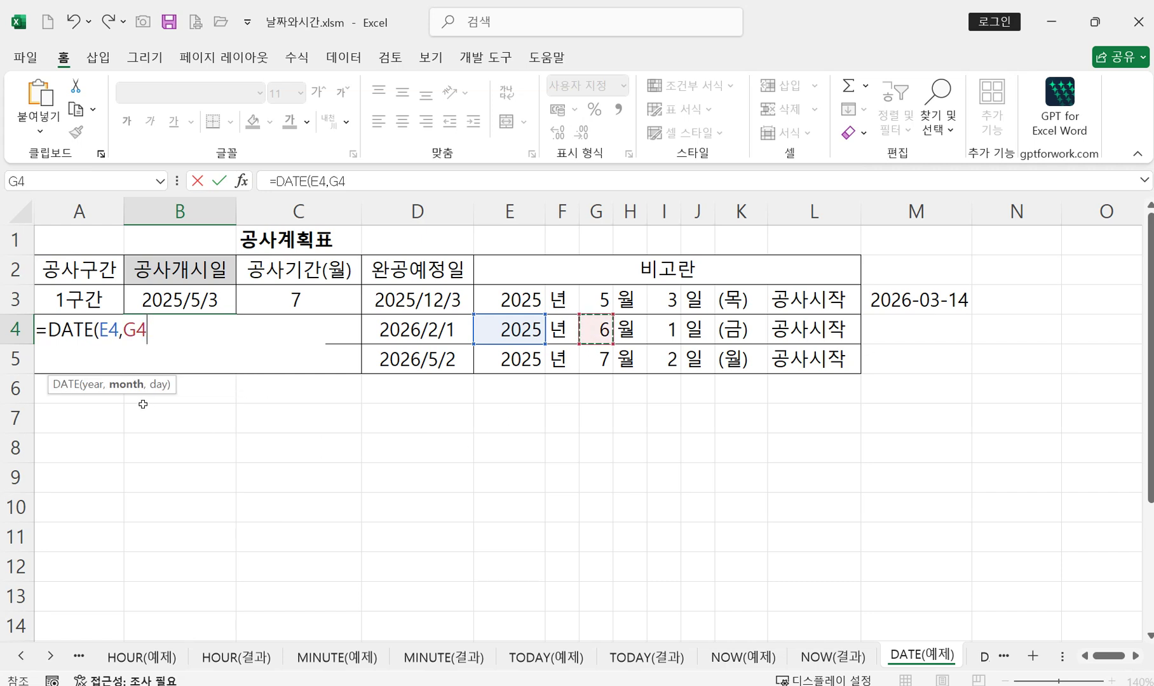
type(",")
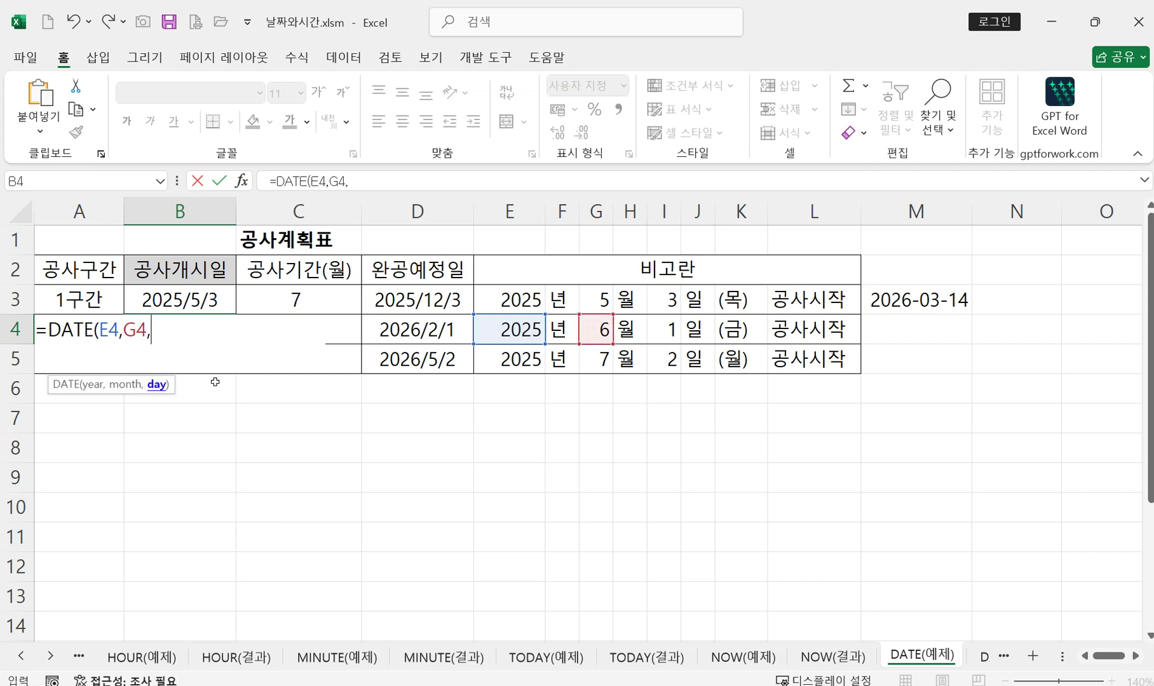
left_click(666, 329)
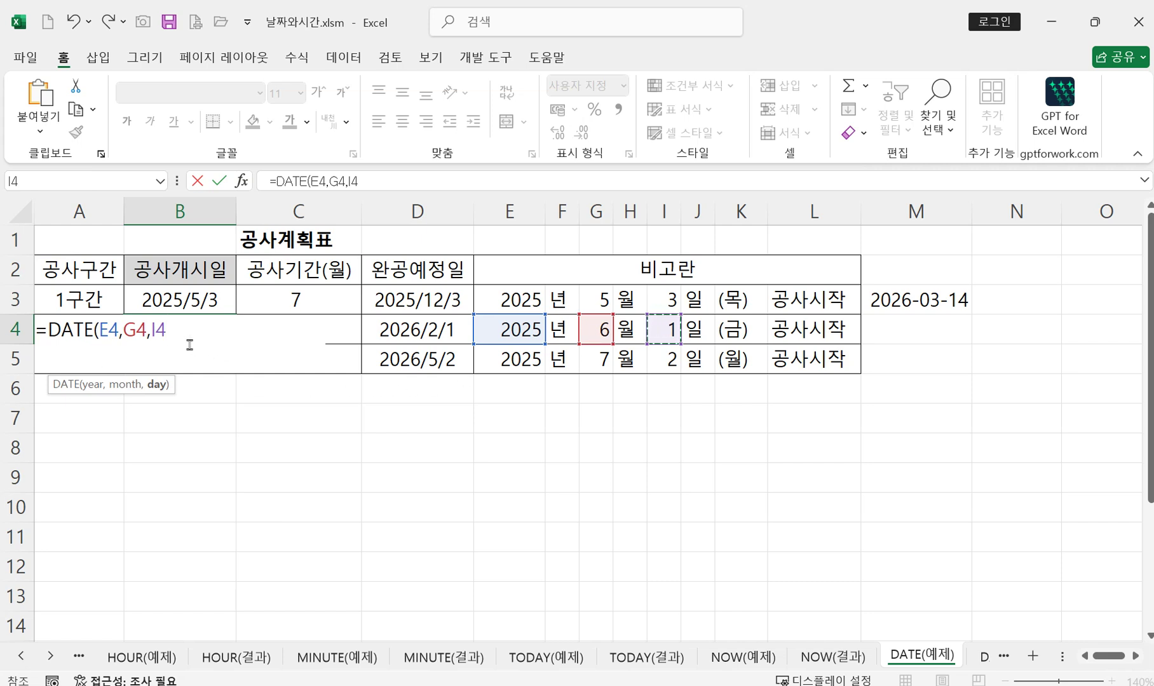
type(")")
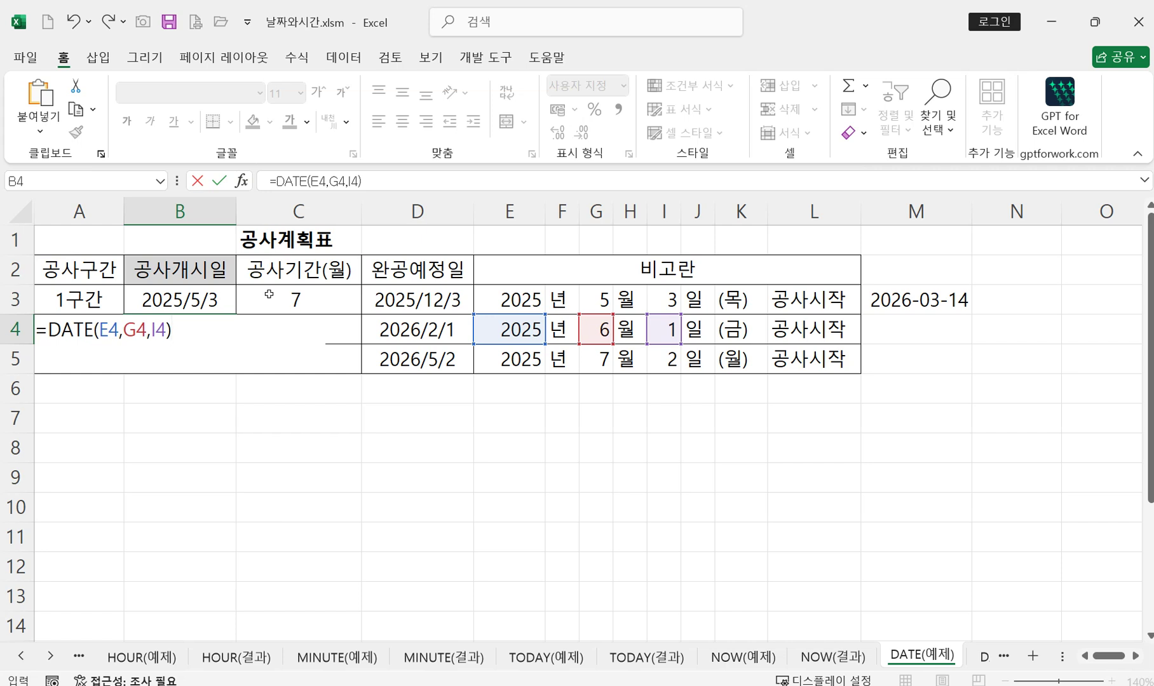
key("Return")
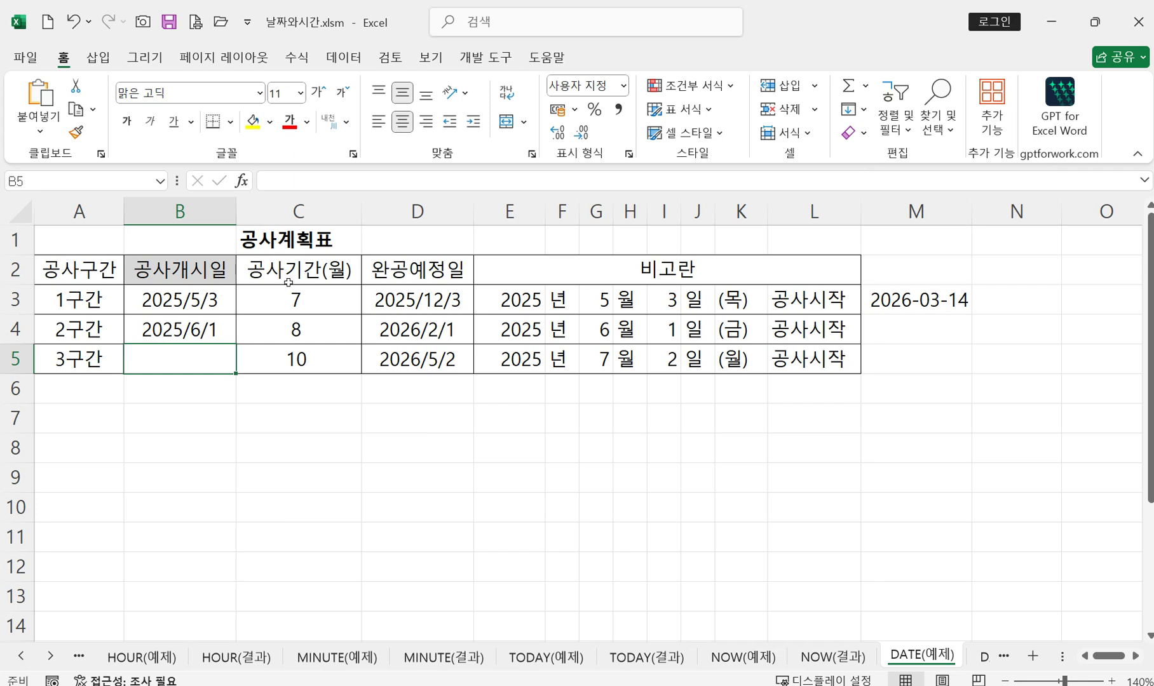
left_click(194, 330)
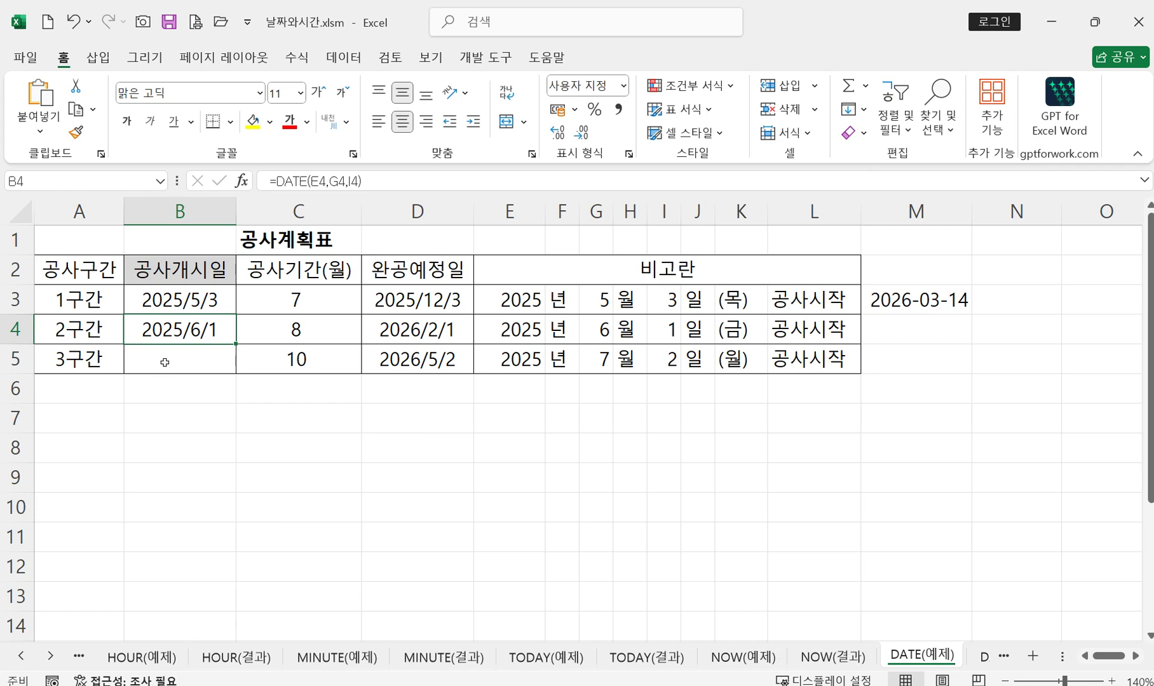
Build the DATE formula in B5 for 3구간 with the function arguments dialog, using E5 for Year, G5 for Month and I5 for Day.
left_click(163, 360)
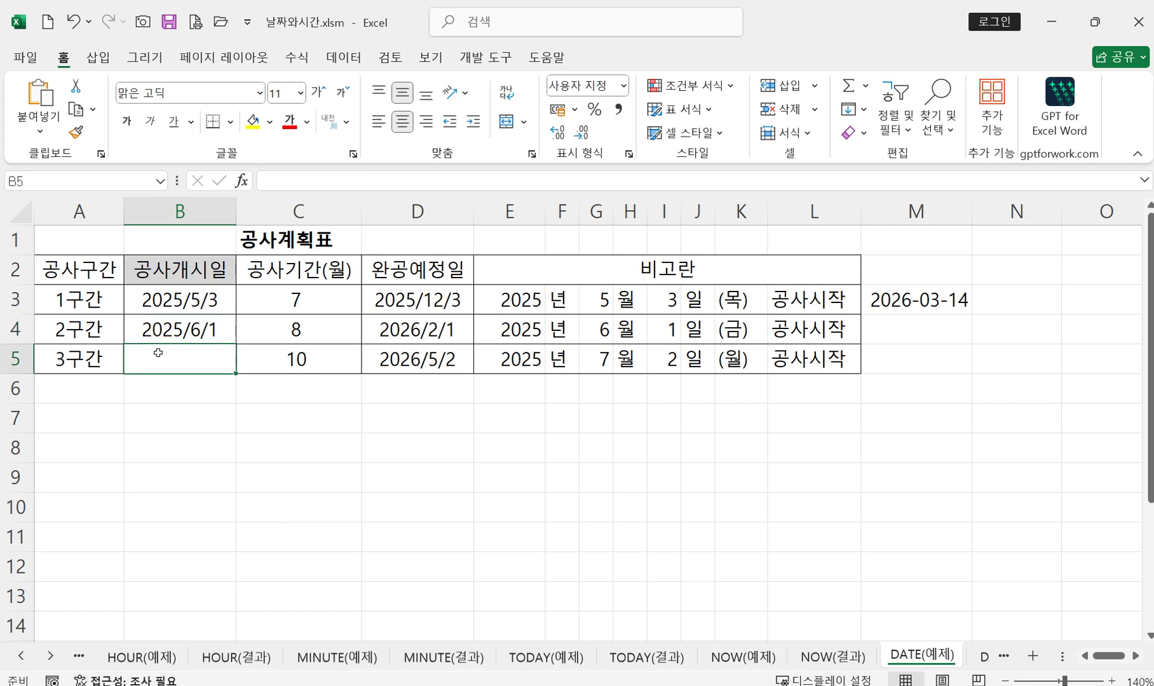
type("=D")
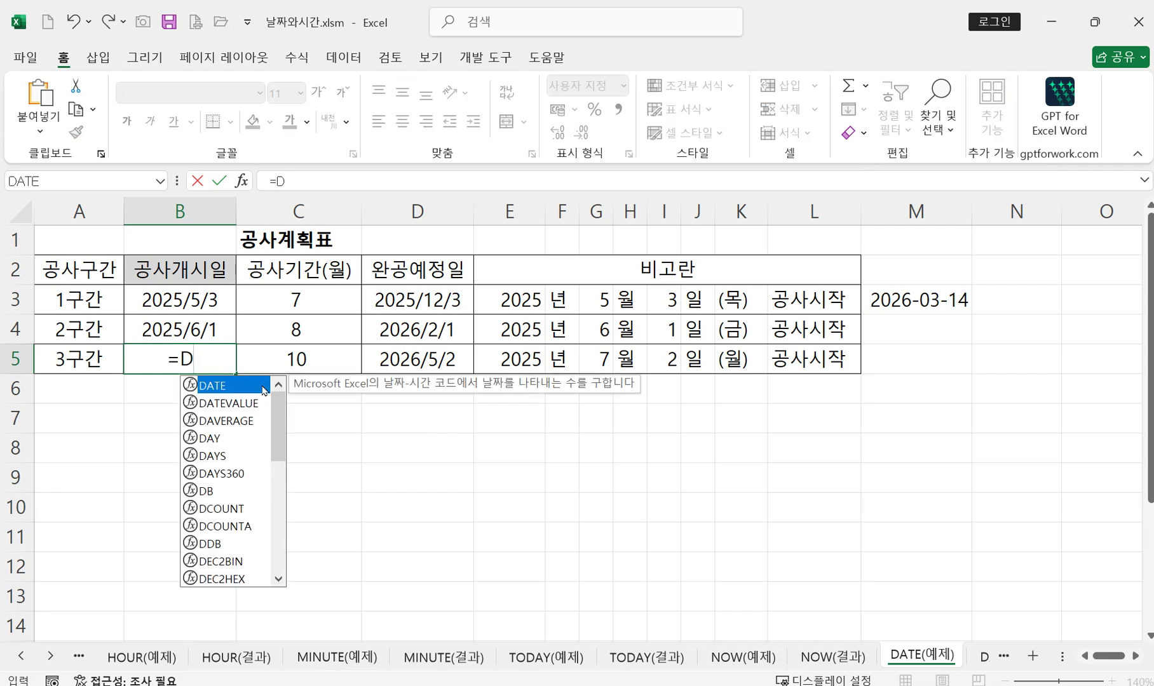
double_click(220, 385)
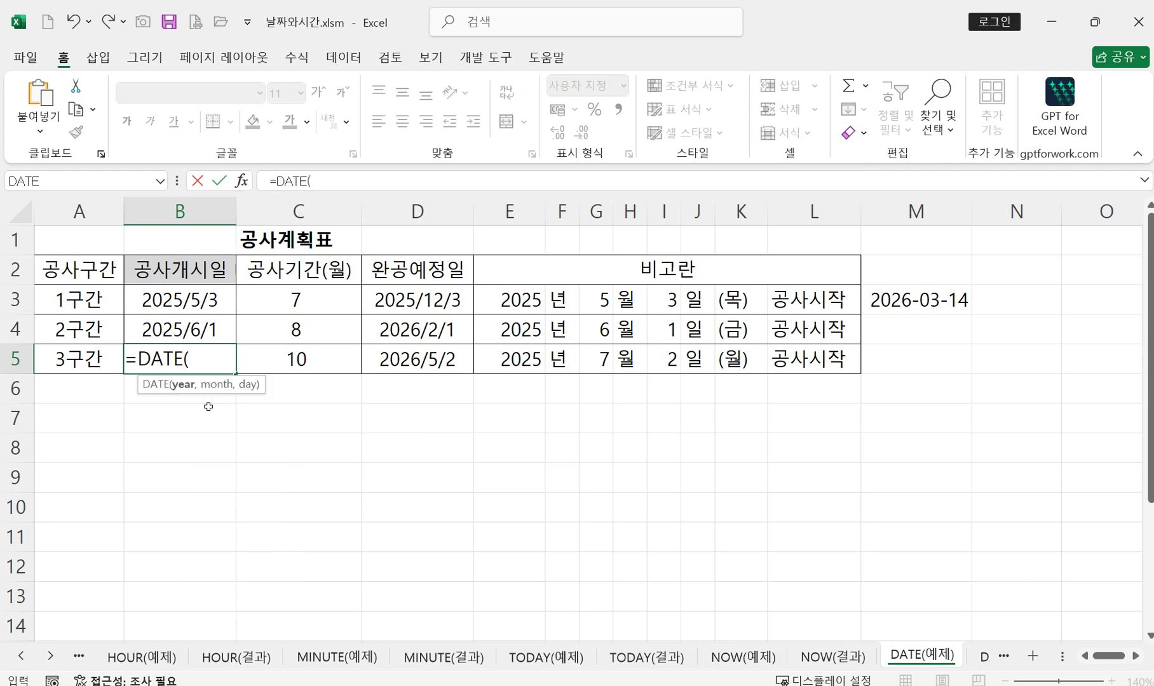
left_click(242, 182)
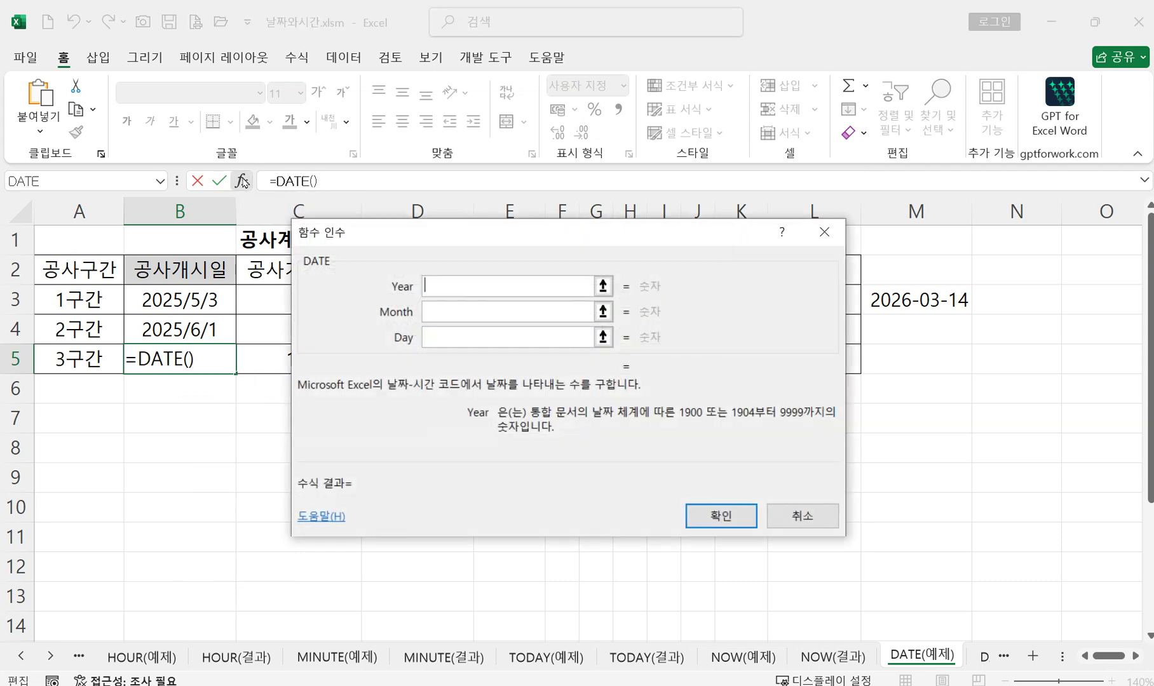
left_click_drag(408, 249, 626, 394)
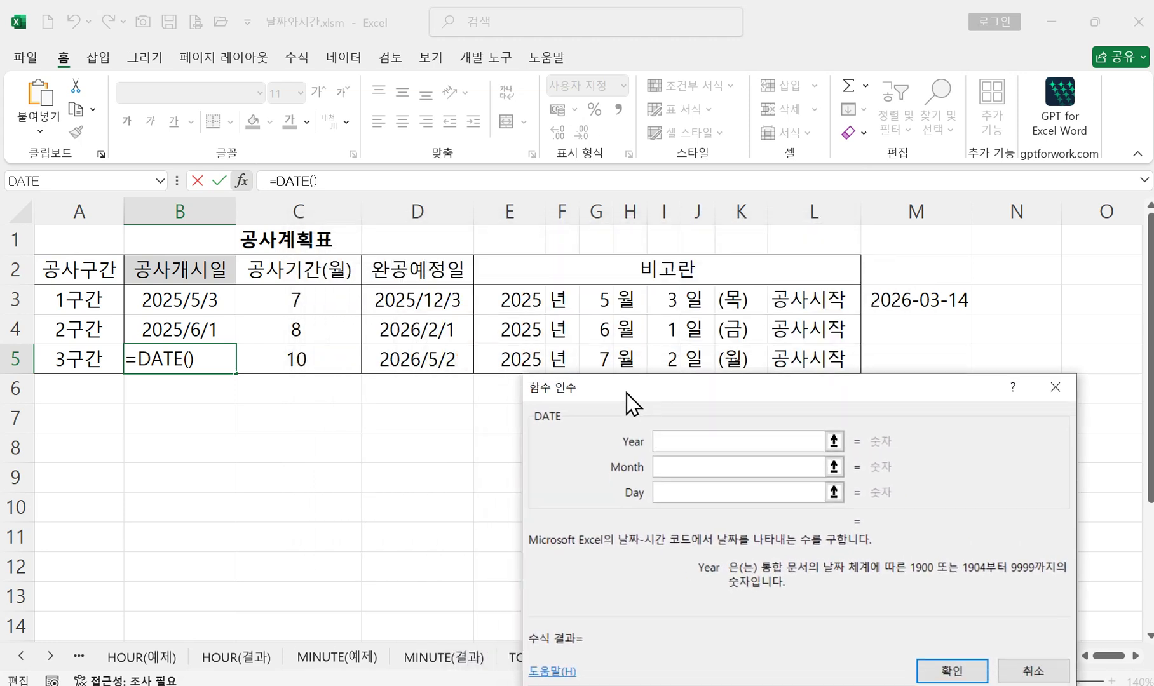
left_click(528, 357)
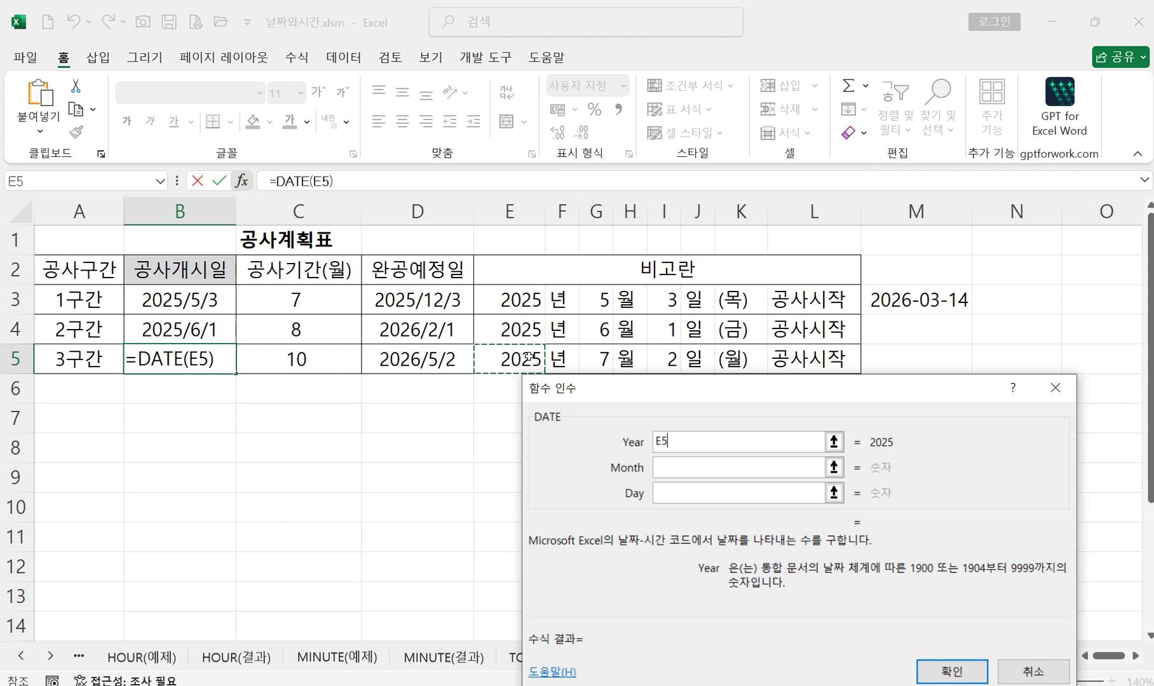
left_click(675, 469)
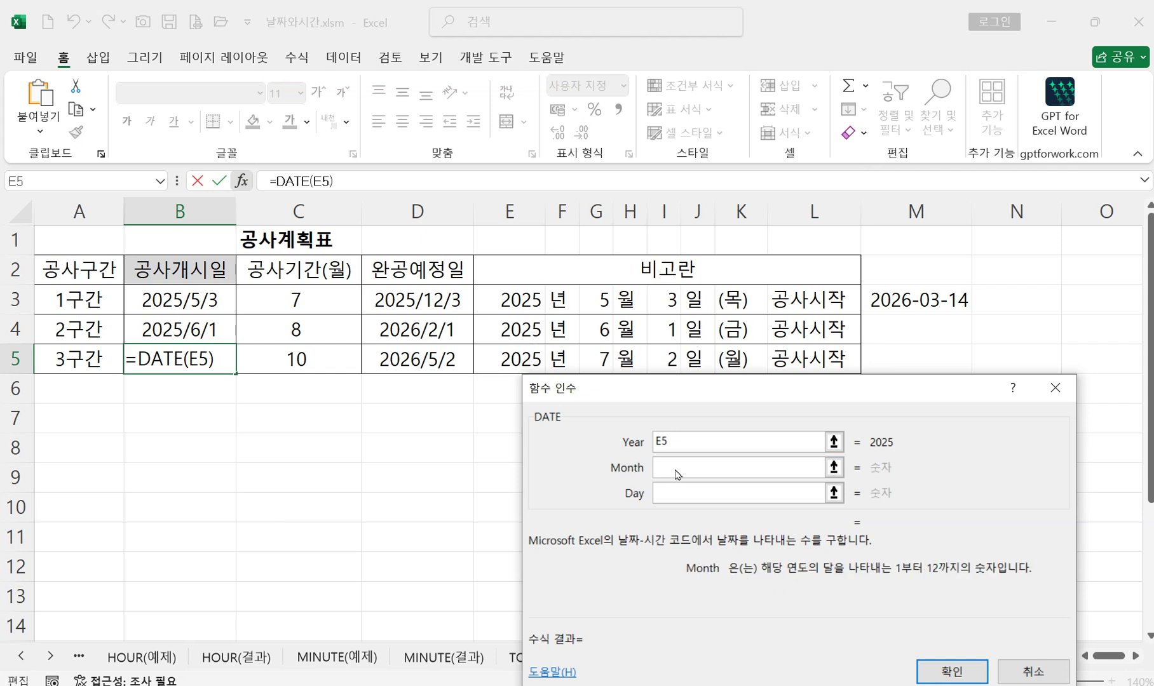
left_click(594, 357)
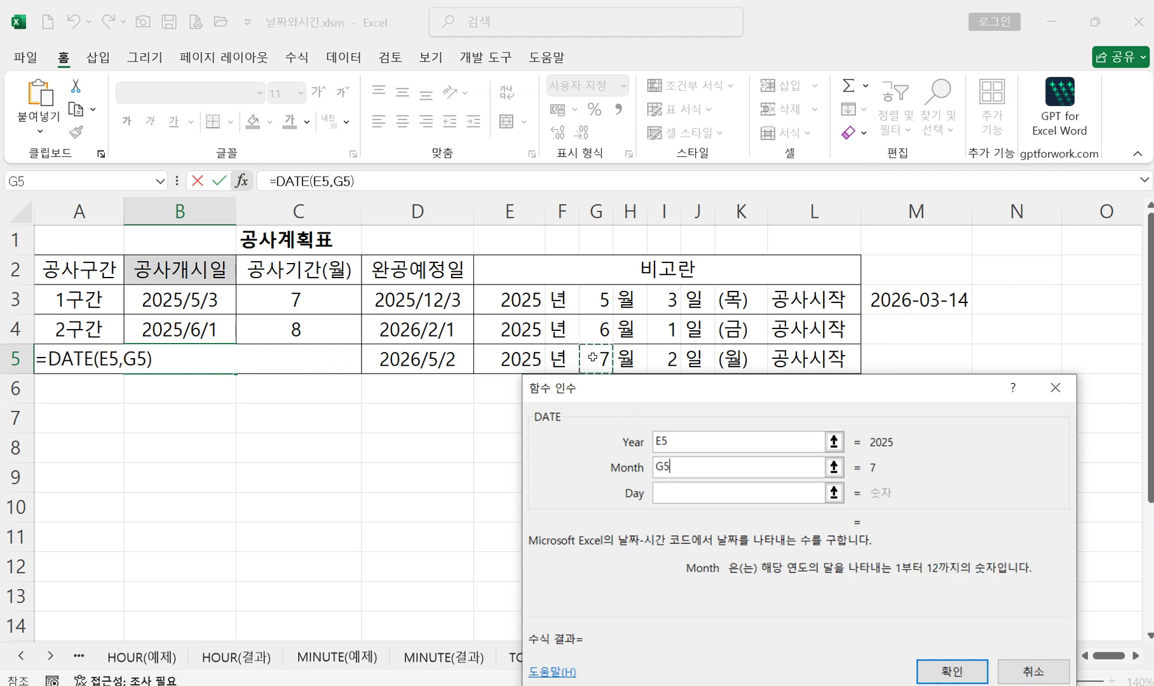
left_click(665, 494)
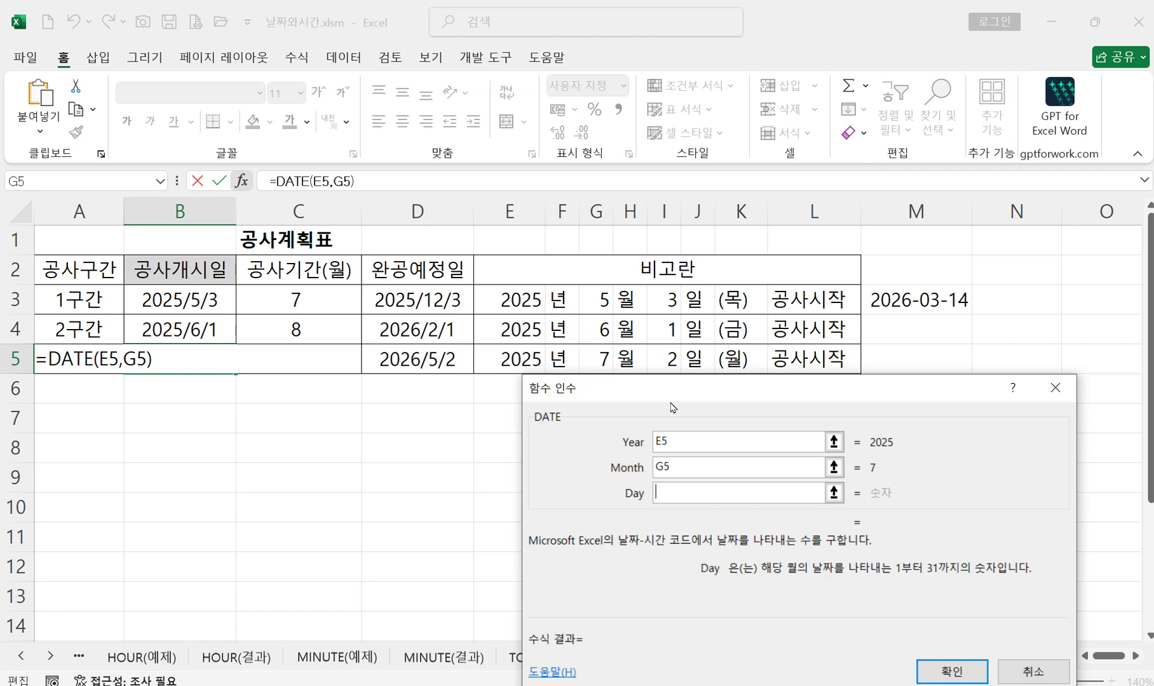
left_click(654, 356)
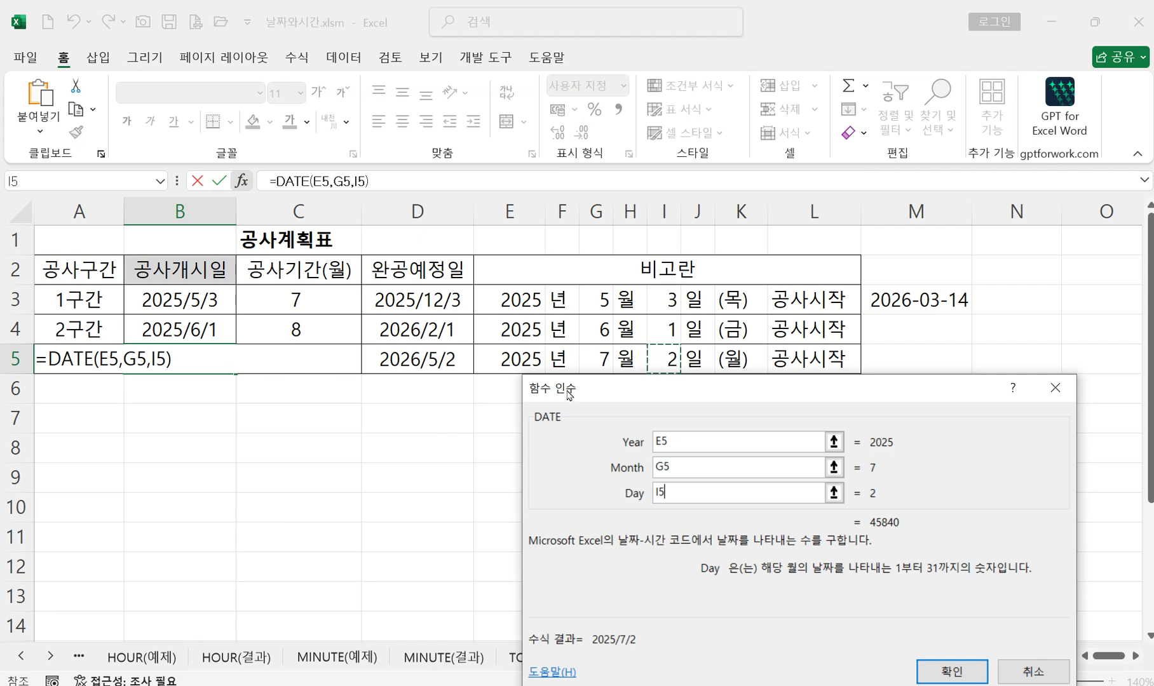
left_click_drag(568, 393, 551, 287)
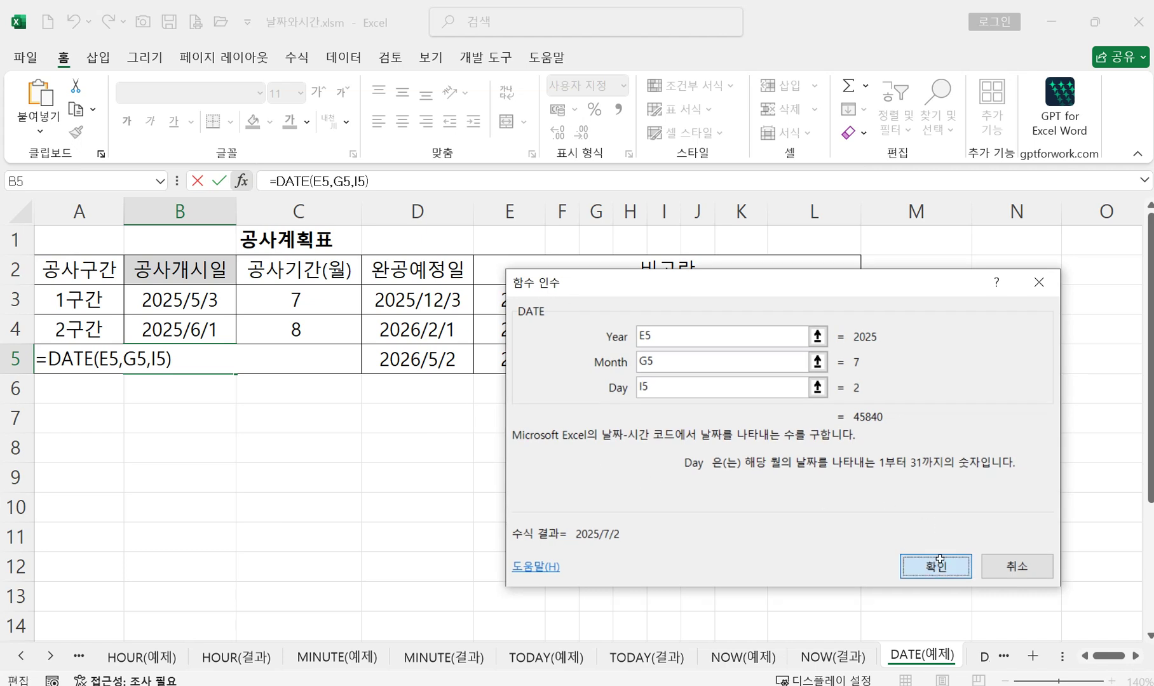
left_click(941, 565)
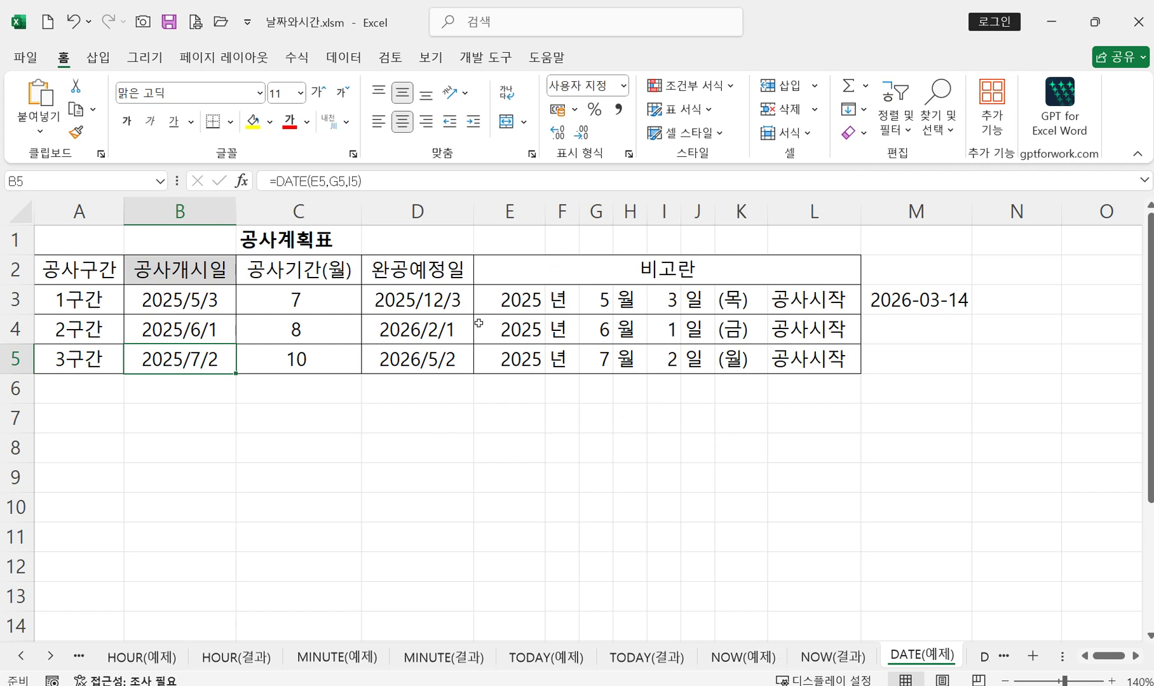
Review the DATE formula and its referenced cells in B3 for 1구간, leaving it as entered.
double_click(199, 303)
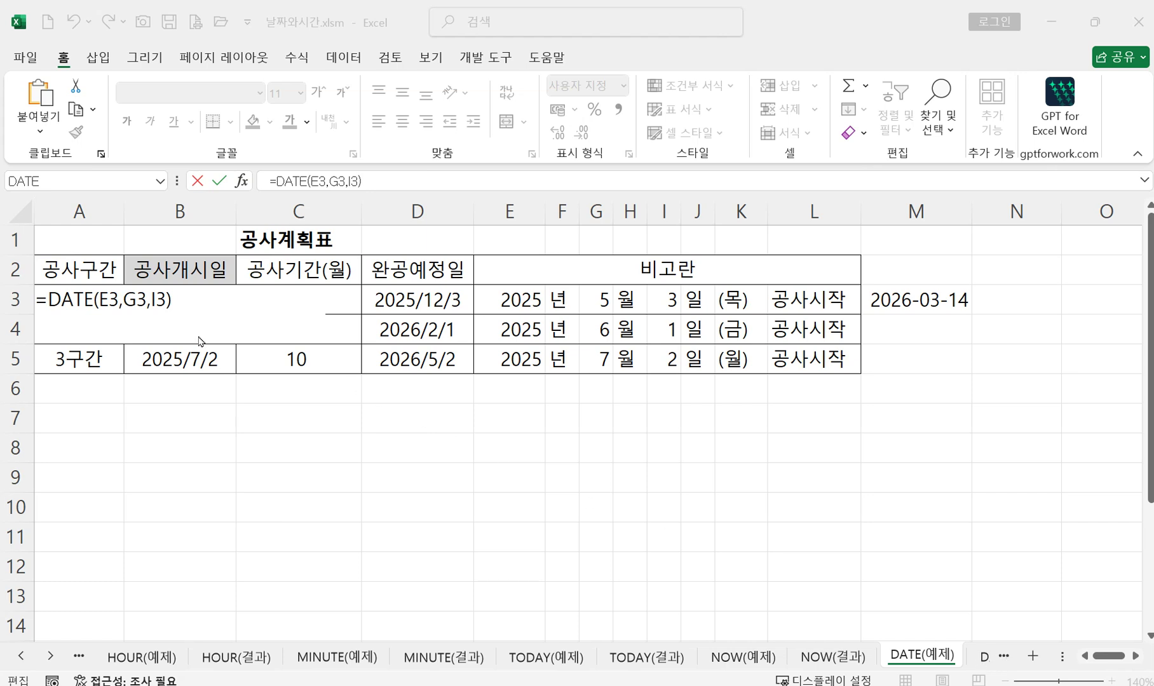
left_click(141, 299)
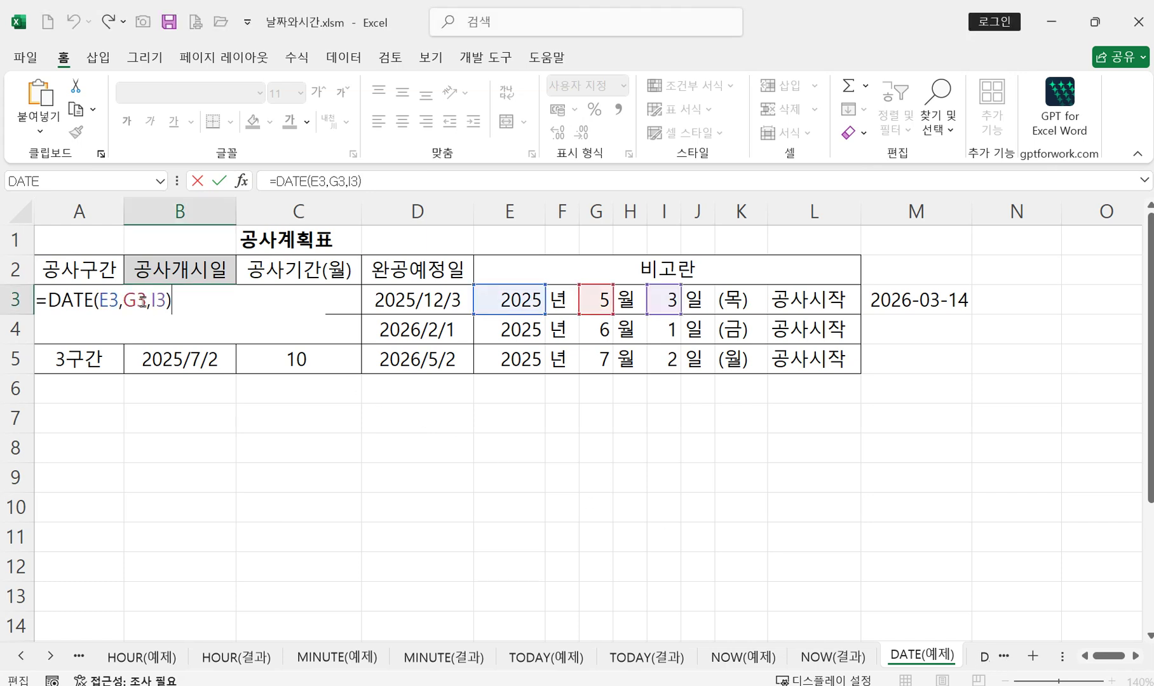
key("Return")
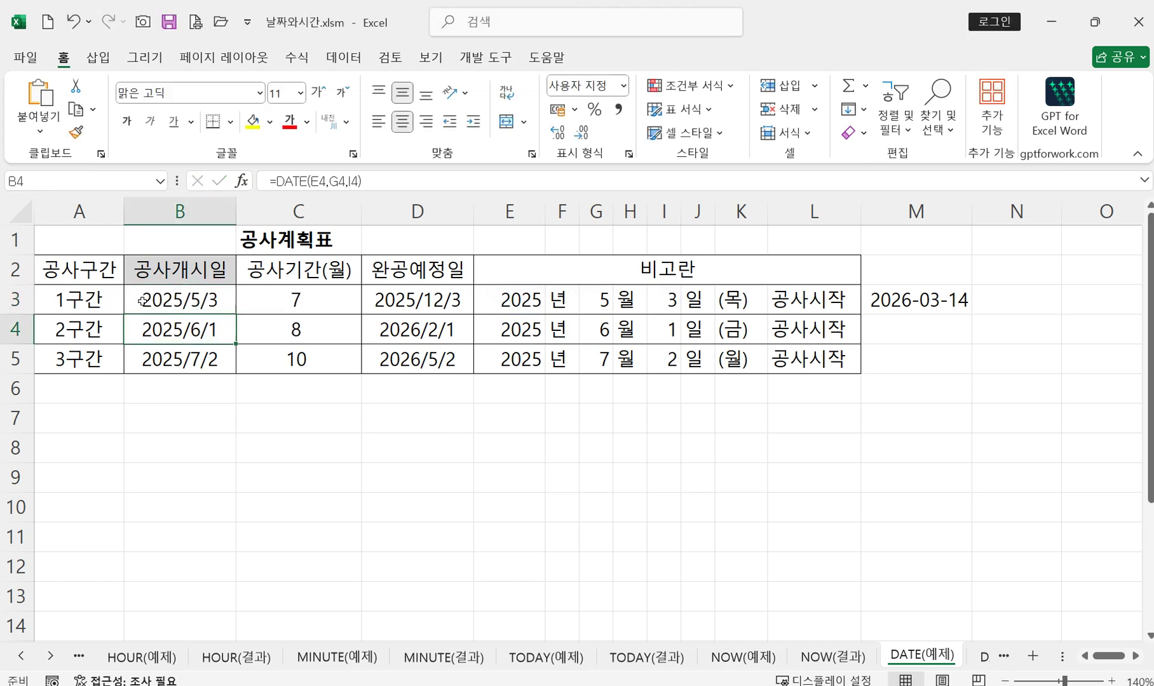
Go past the DATE(결과) sheet to the TIME(예제) sheet and display it at 140% zoom.
left_click(1004, 658)
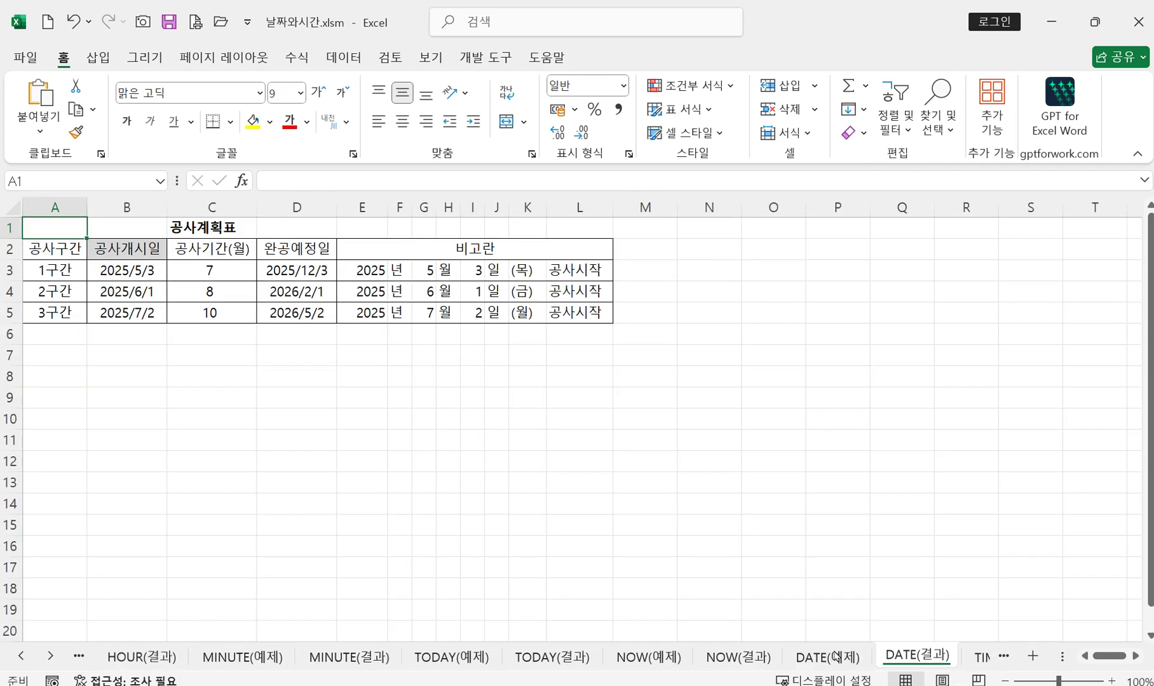
left_click(973, 656)
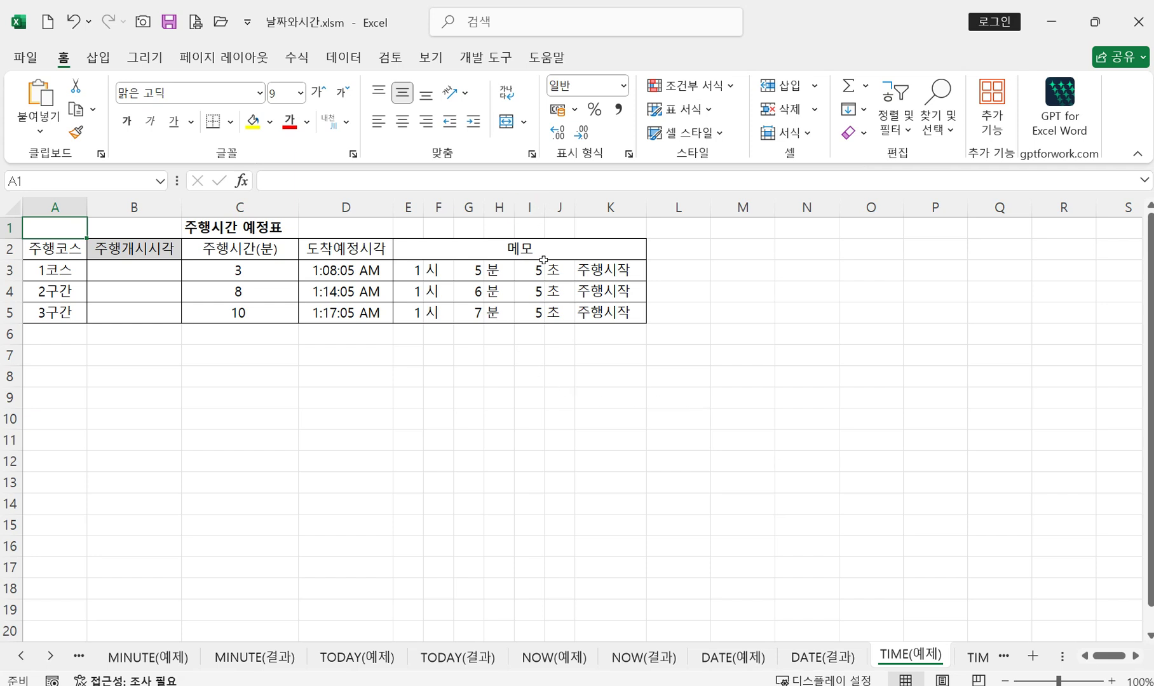
left_click(1111, 680)
left_click(1111, 680)
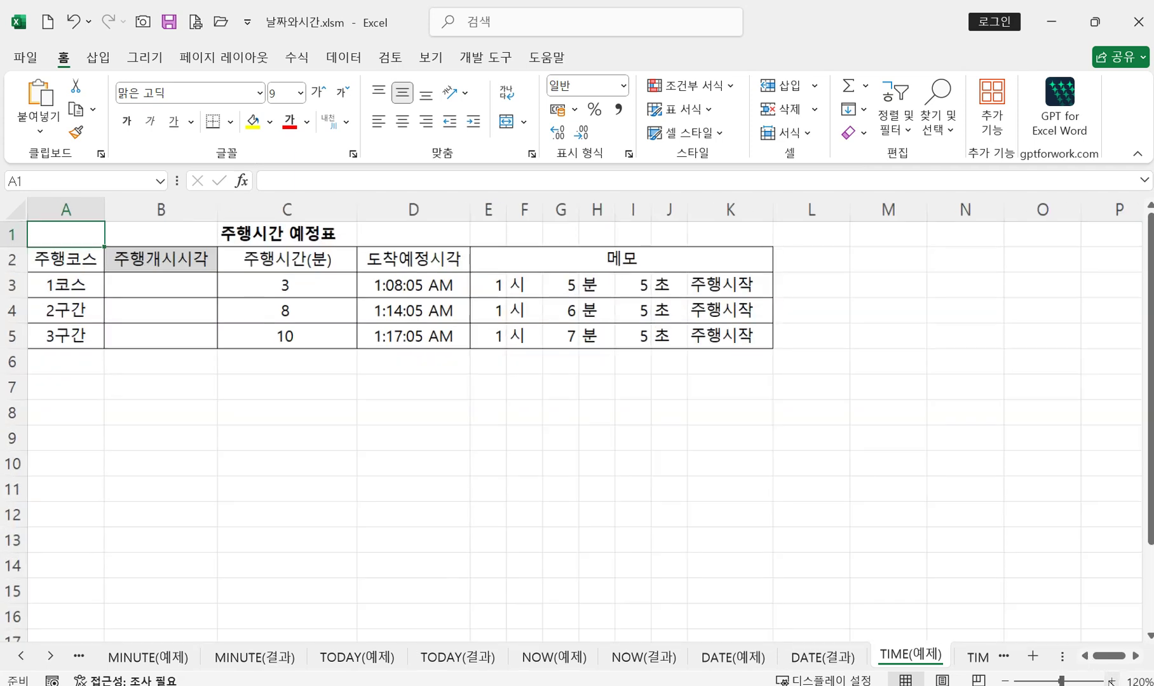
left_click(1111, 680)
left_click(1110, 680)
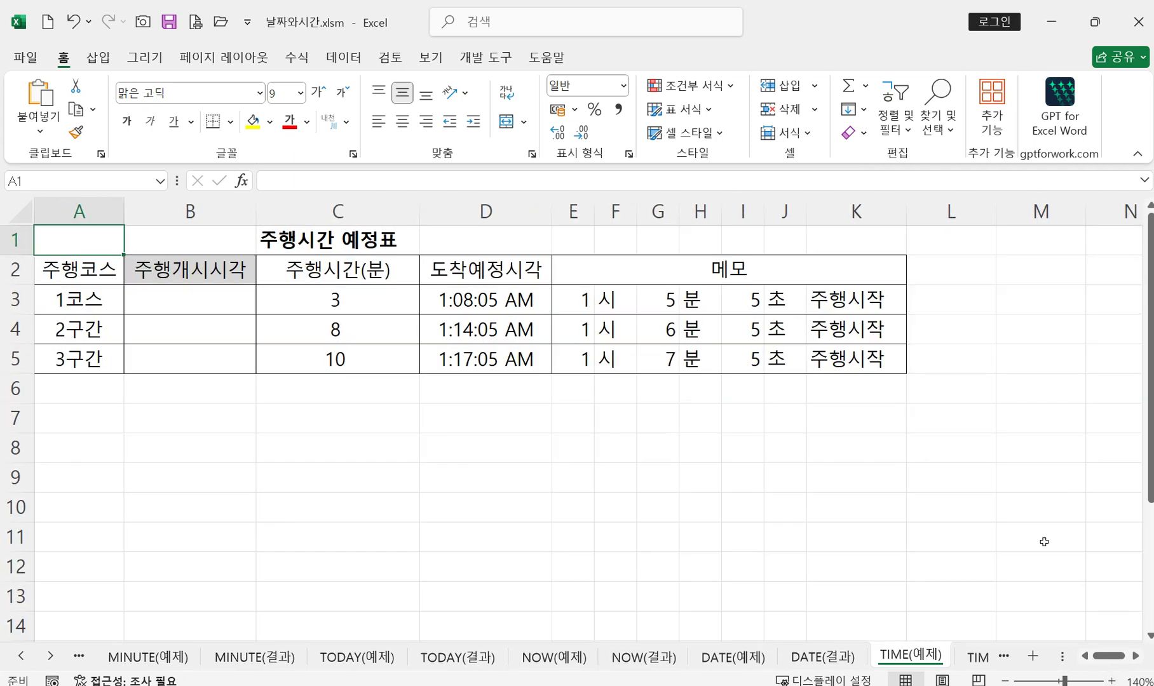
Enter the formula =TIME(6,30,30) in cell L3 beside the 1코스 row as a trial of the TIME function.
left_click(937, 297)
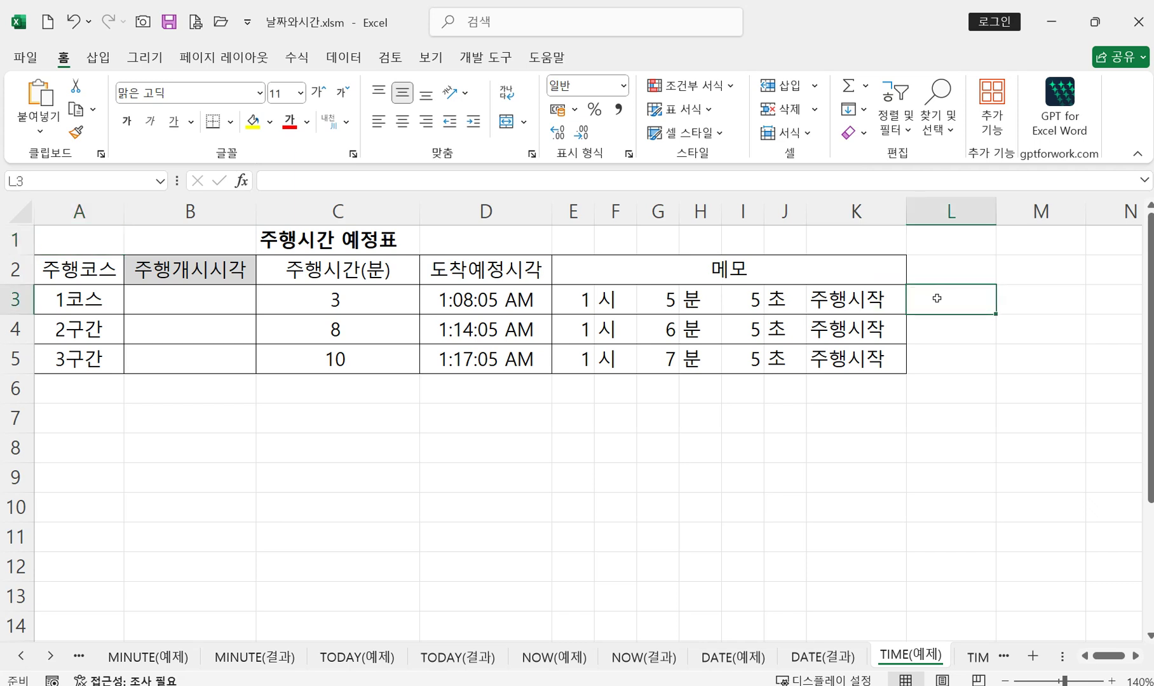
type("=")
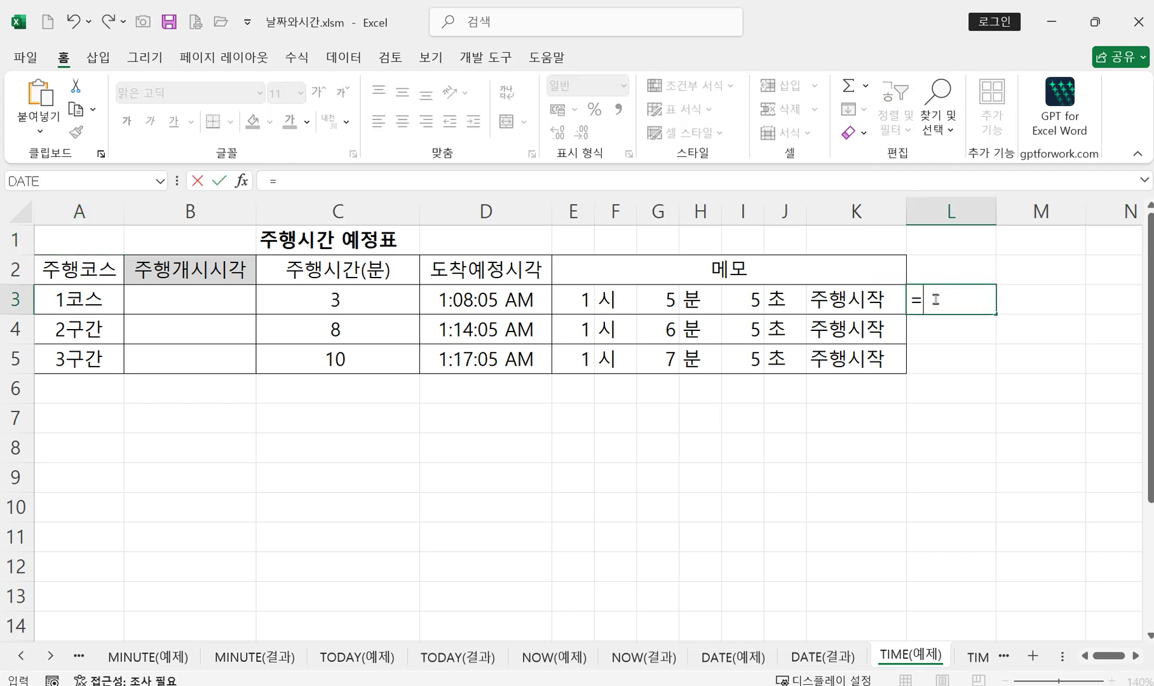
type("TI")
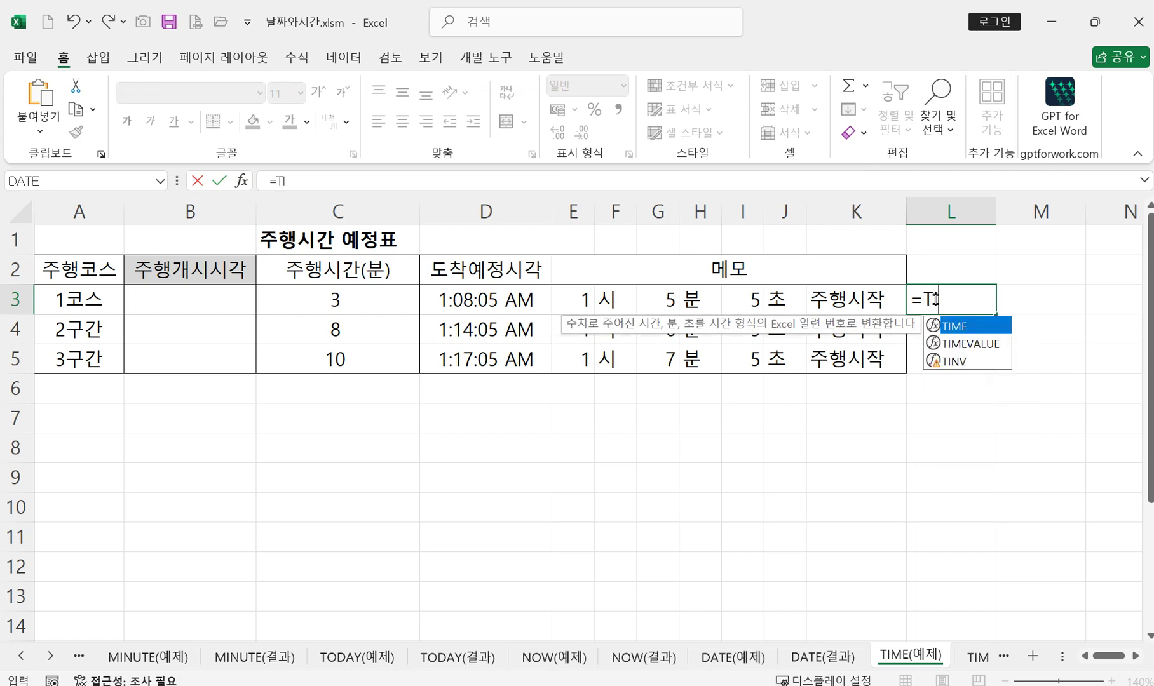
double_click(957, 326)
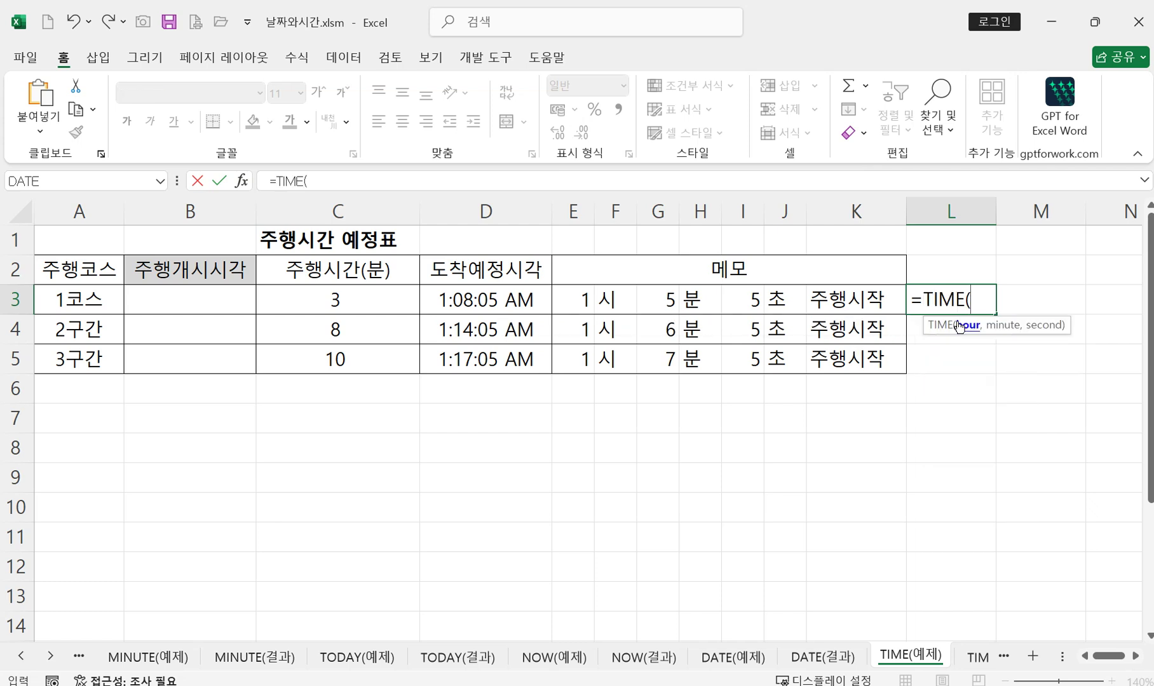
type("6,30,30")
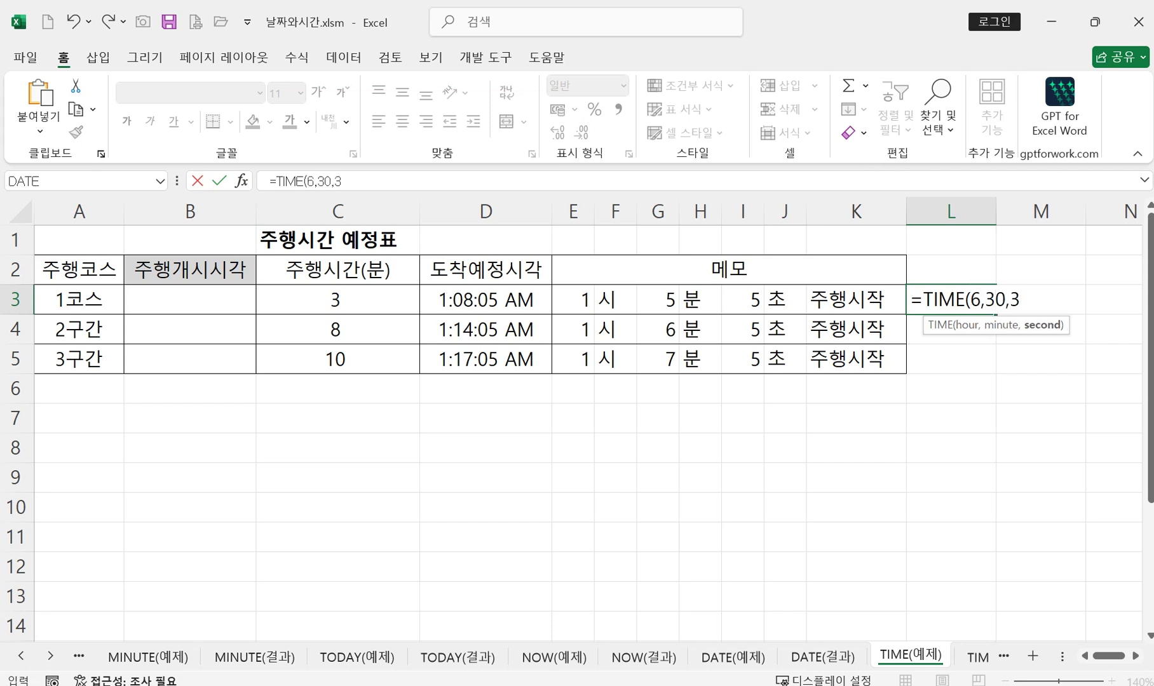
type(")")
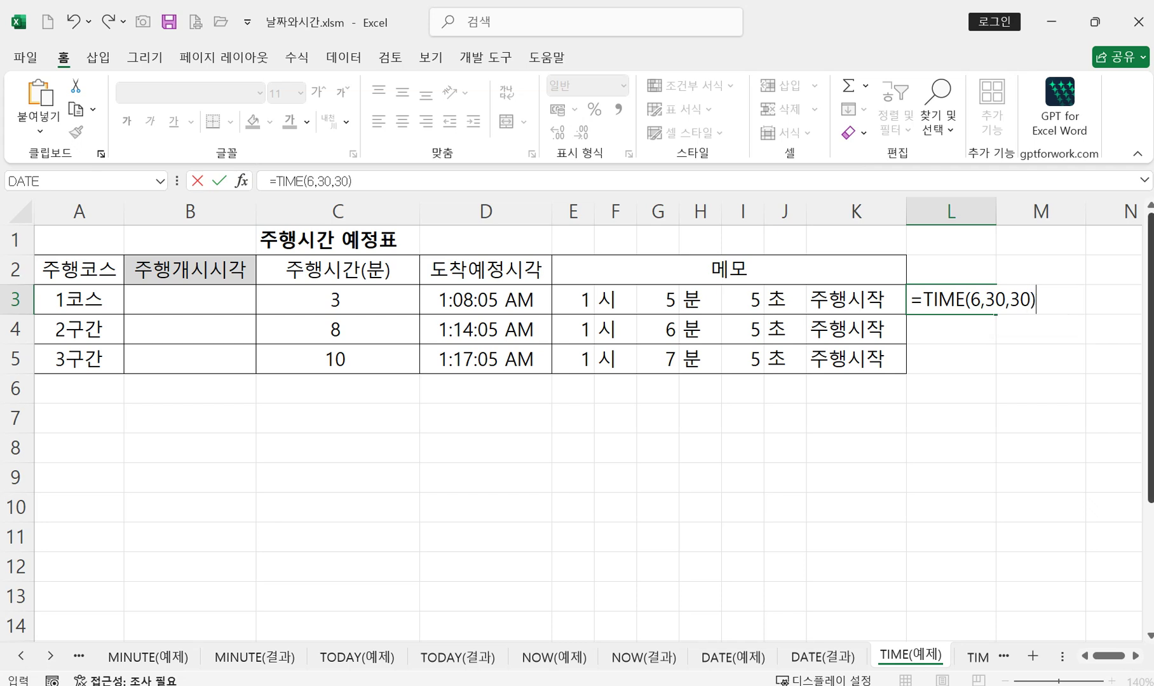
key("Return")
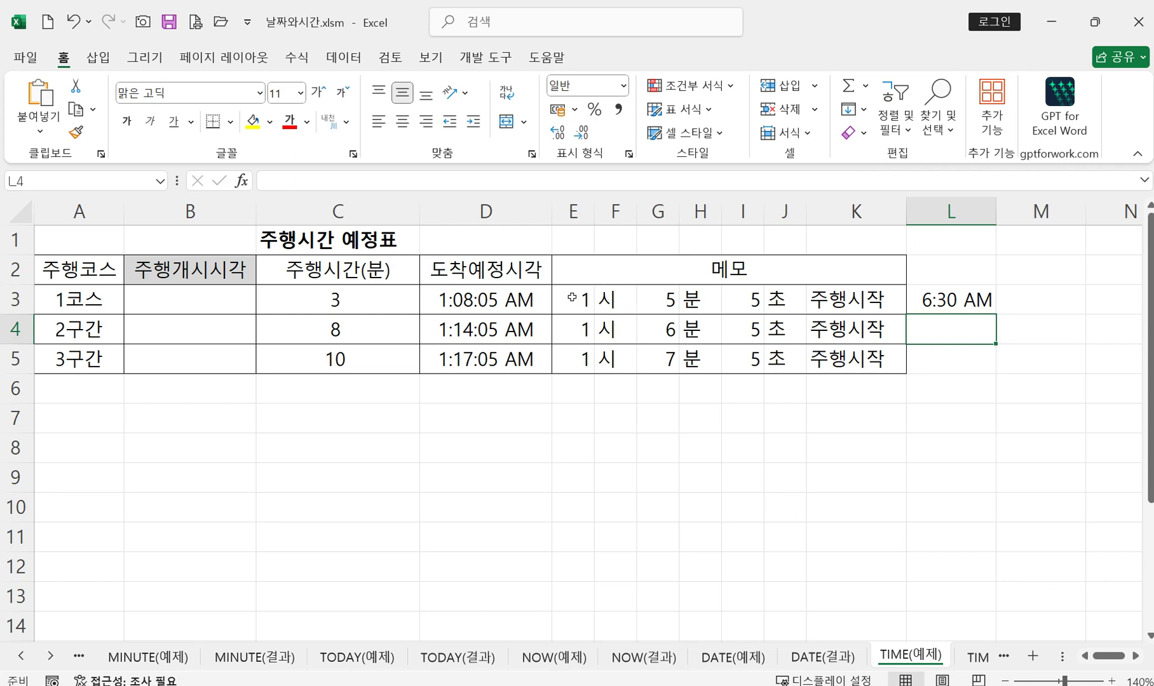
Examine the separate hour, minute and second cells E3, G3 and I3 in the 메모 section for 1코스.
left_click(577, 299)
left_click(664, 294)
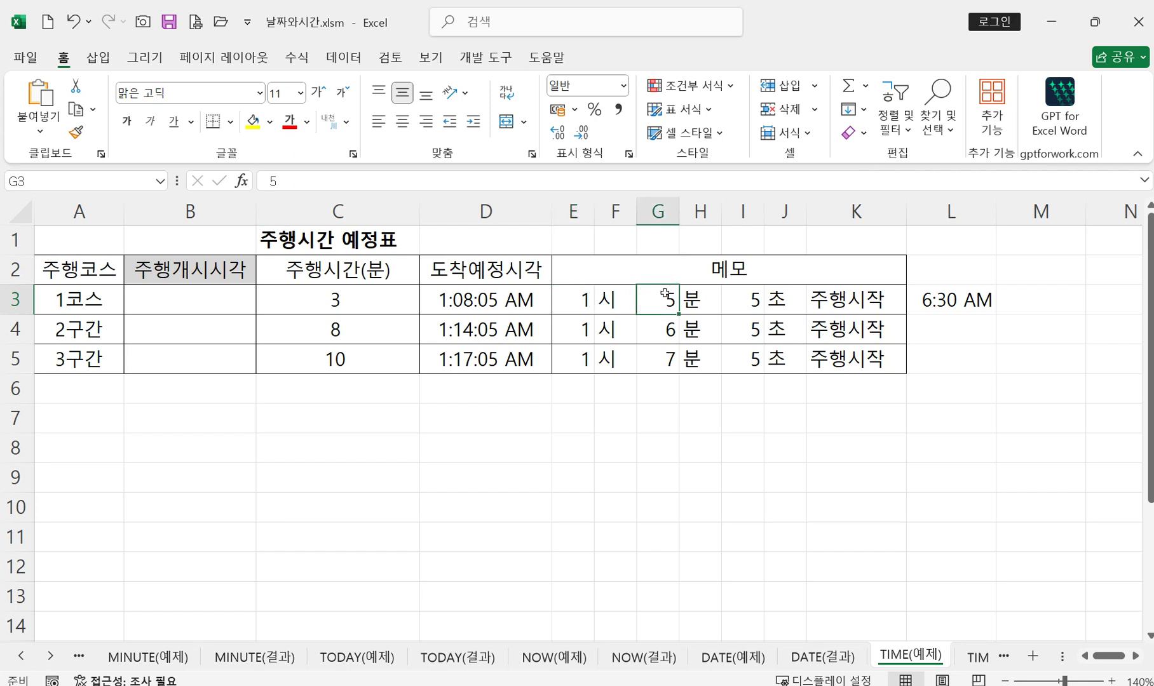
left_click(732, 296)
left_click(658, 302)
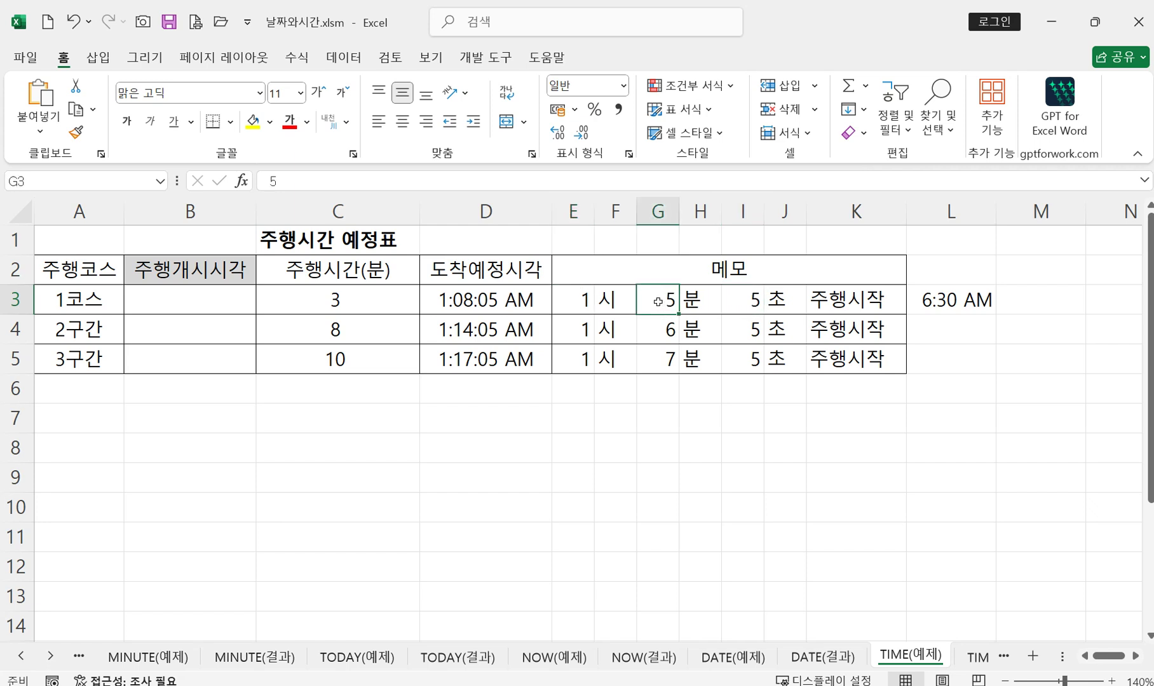
left_click(569, 302)
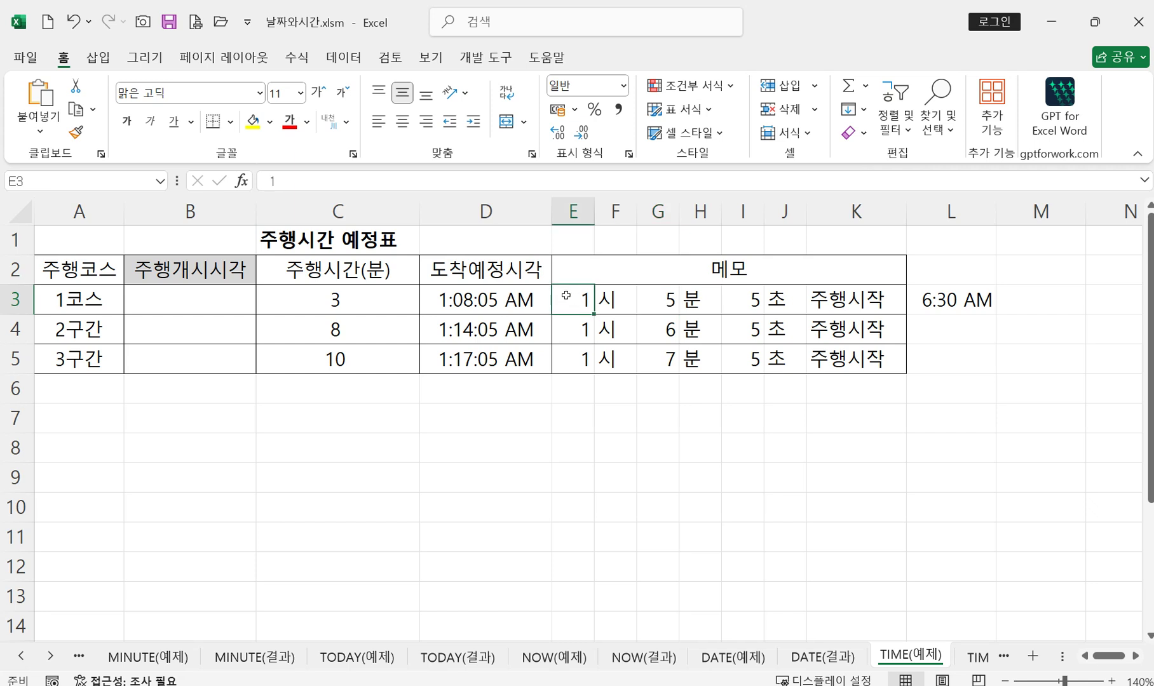
left_click(660, 301)
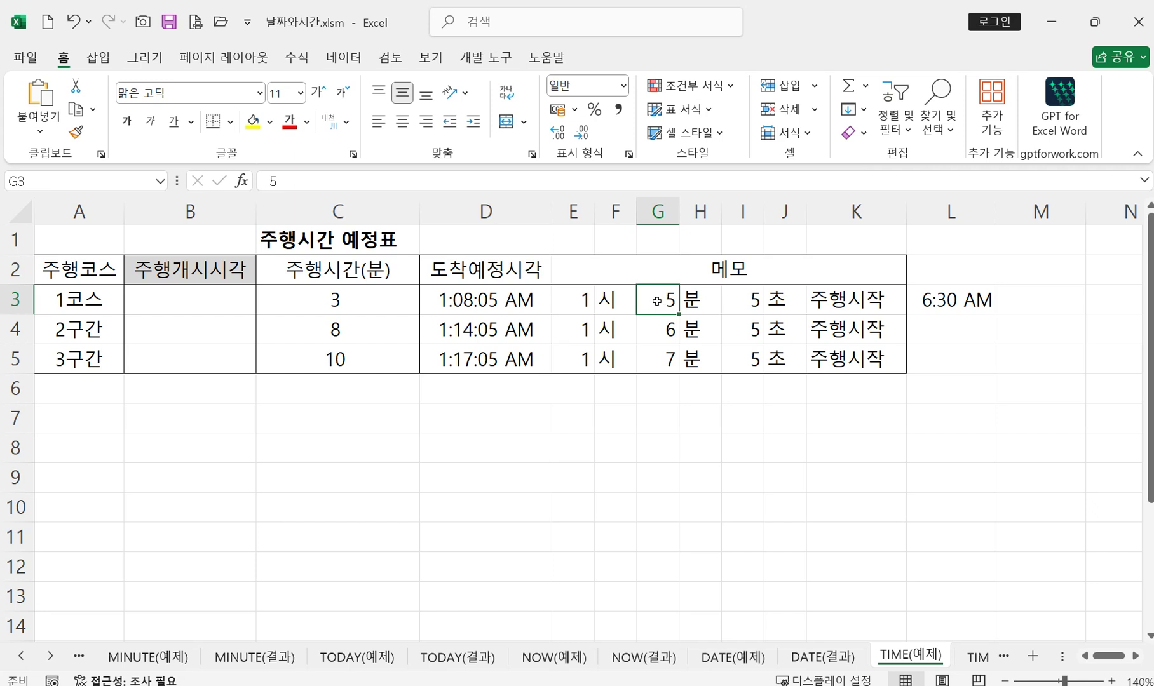
left_click(748, 301)
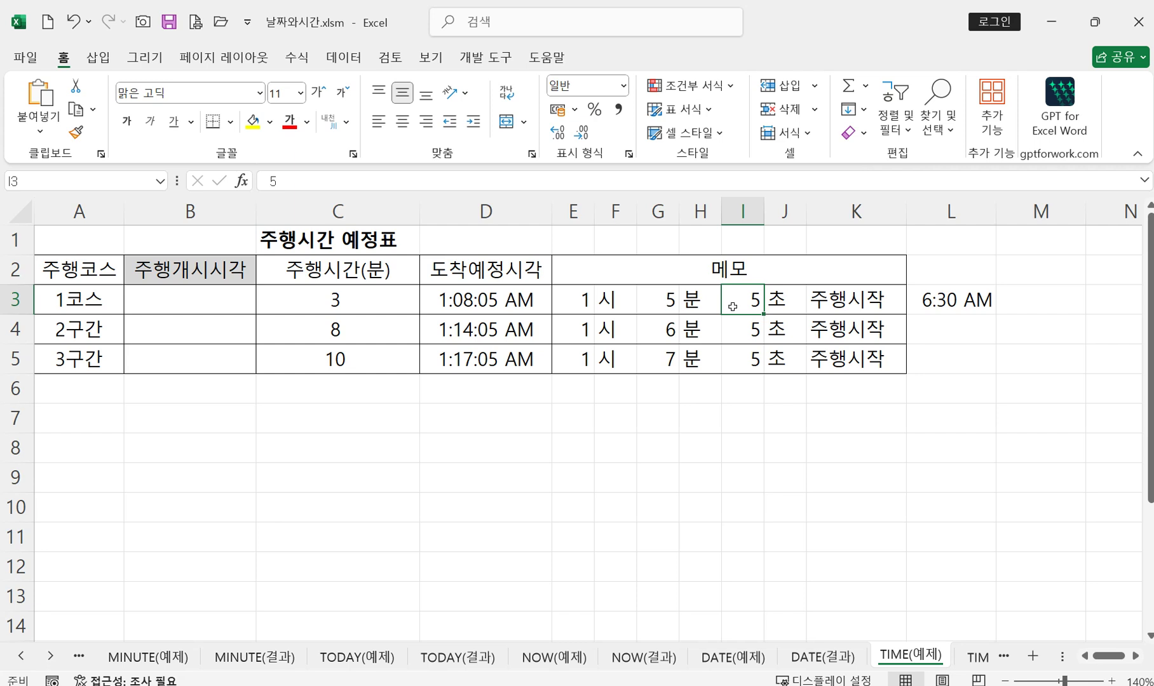
left_click(570, 301)
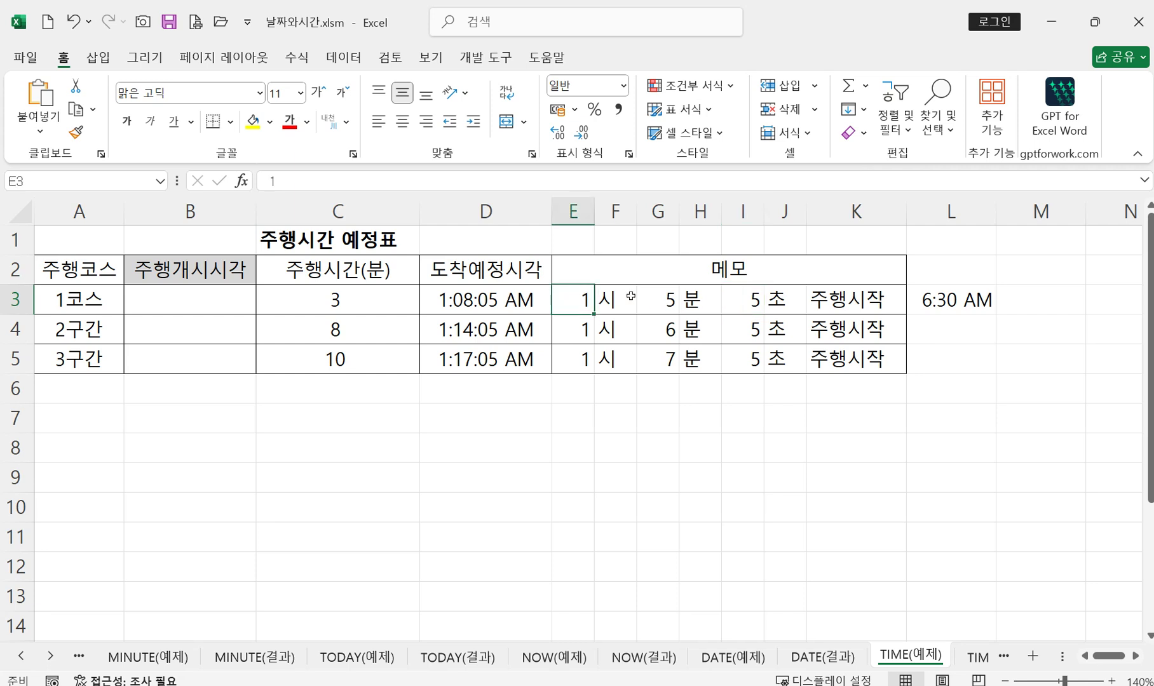
left_click(654, 301)
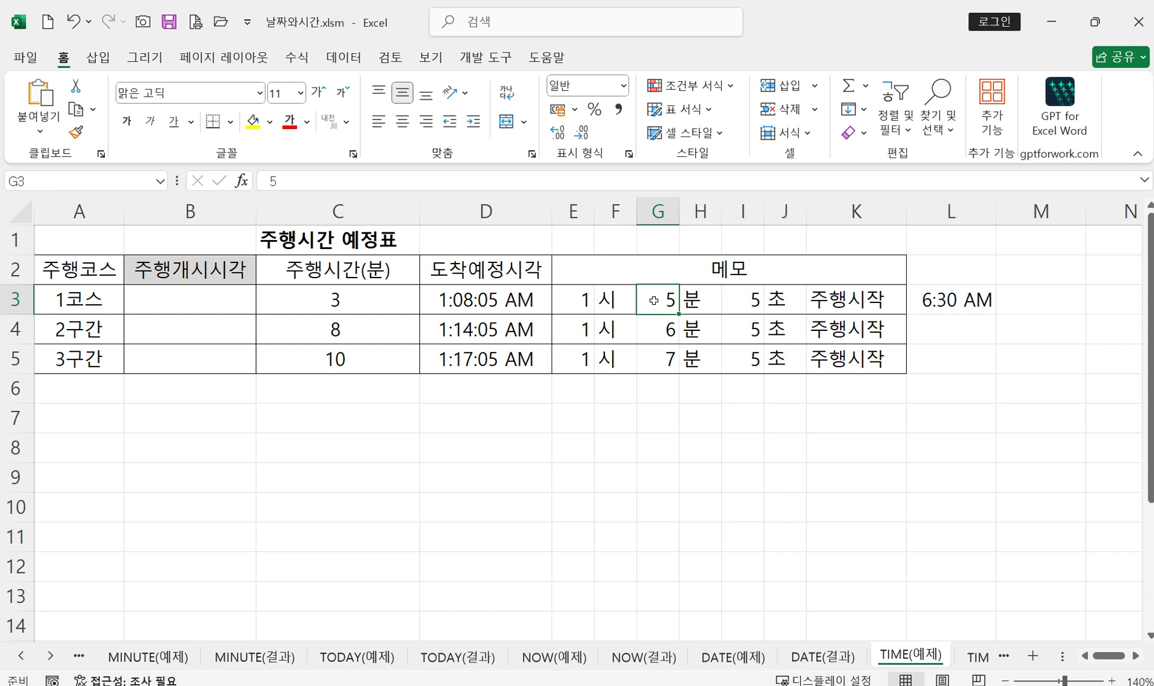
left_click(741, 298)
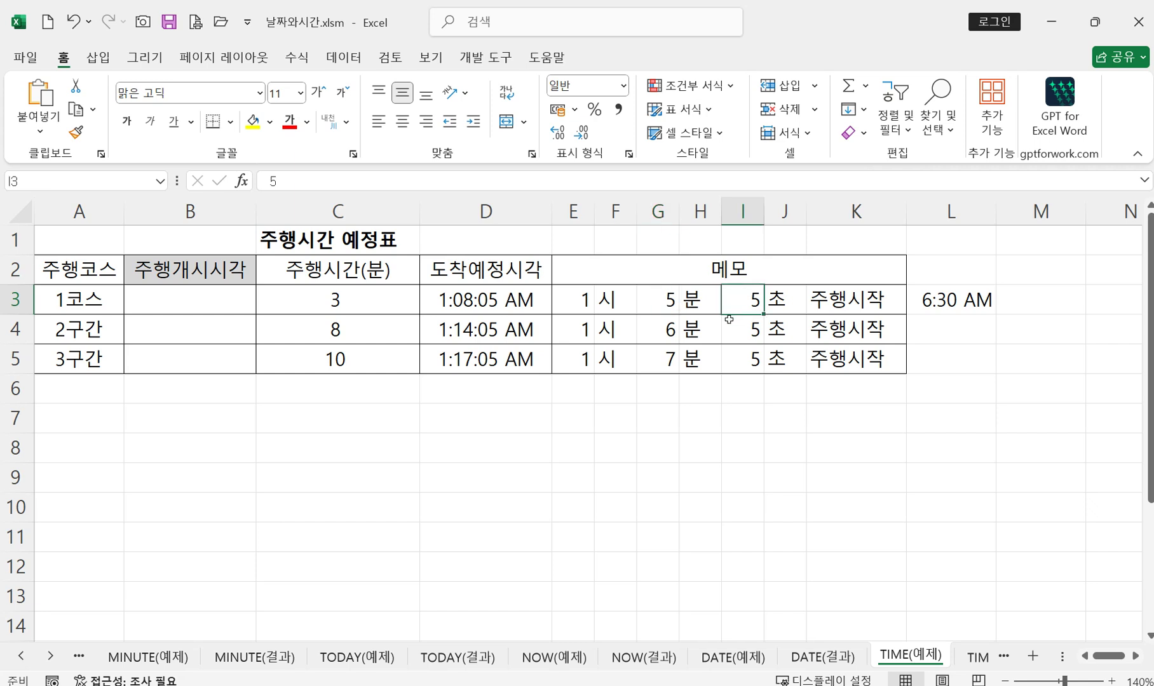
Enter the formula =TIME(E3,G3,I3) in cell B3 as the 주행개시시각 for 1코스.
left_click(207, 301)
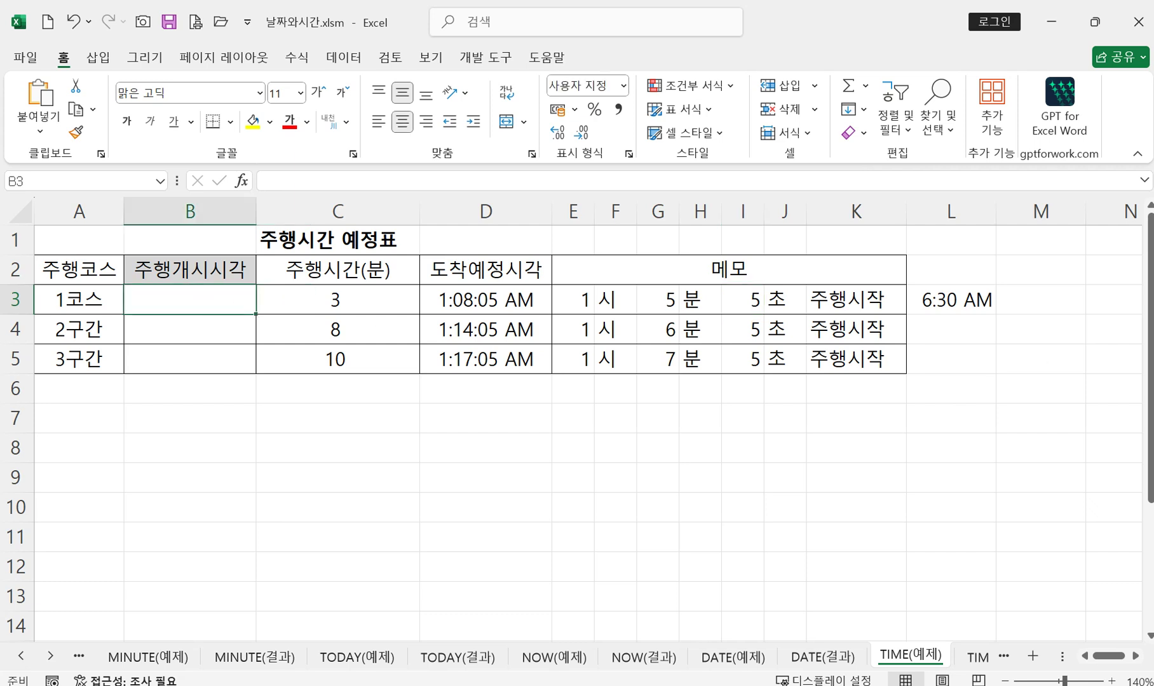
type("=")
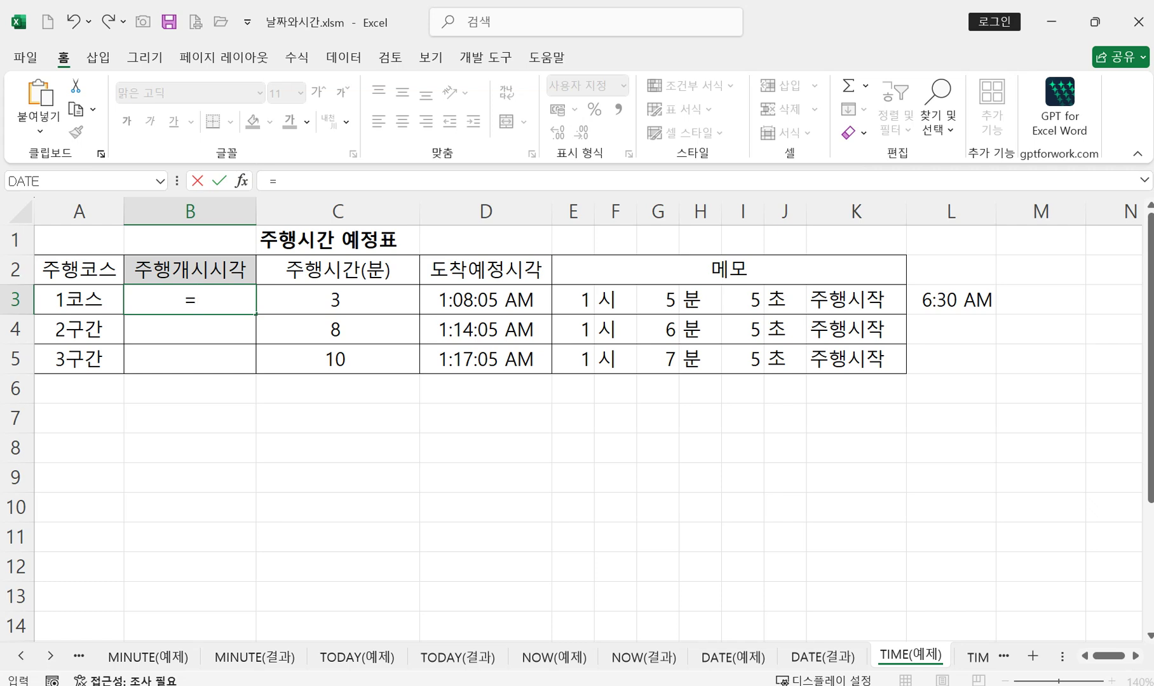
type("TI")
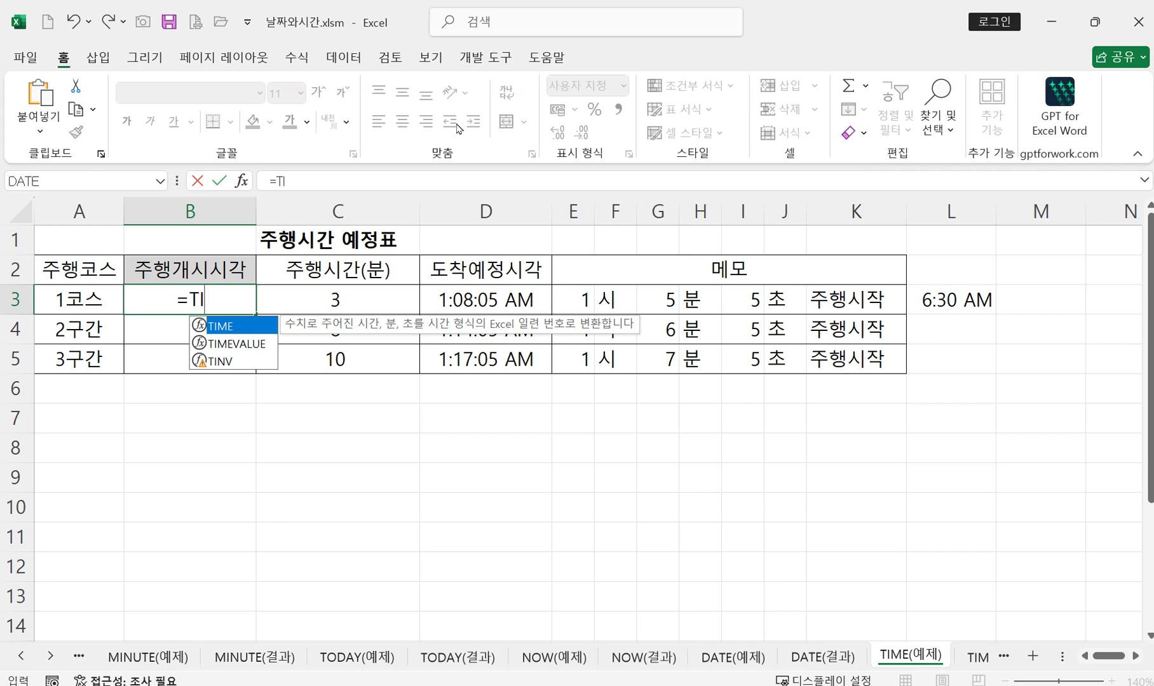
double_click(219, 327)
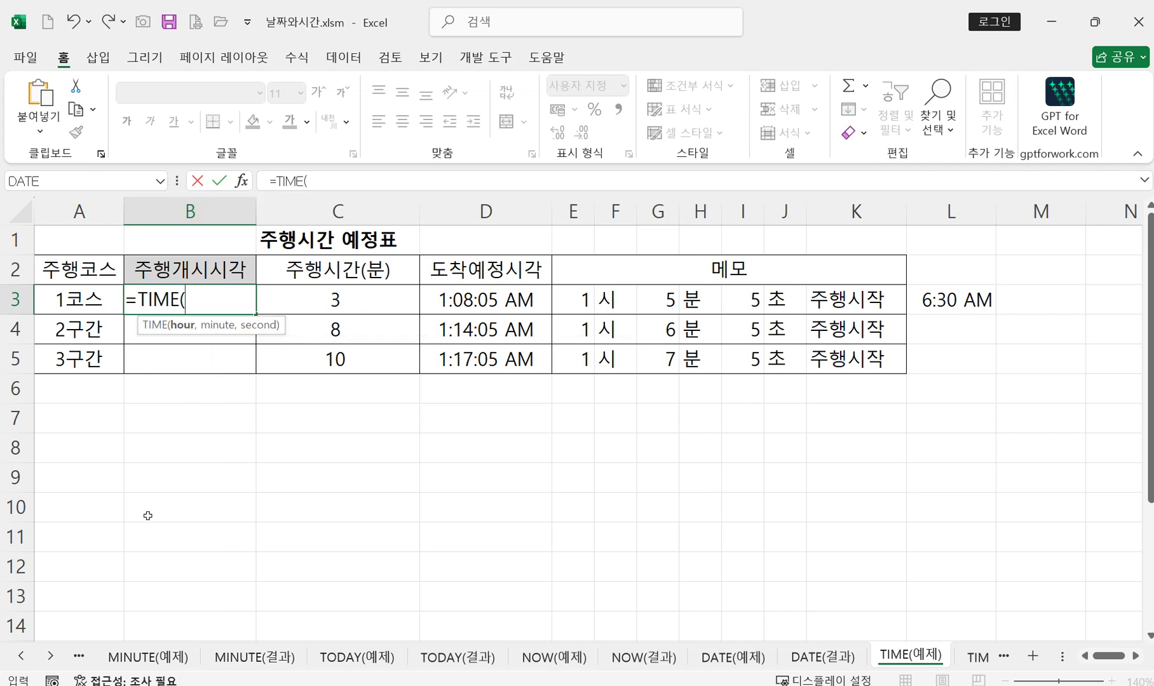
left_click(579, 298)
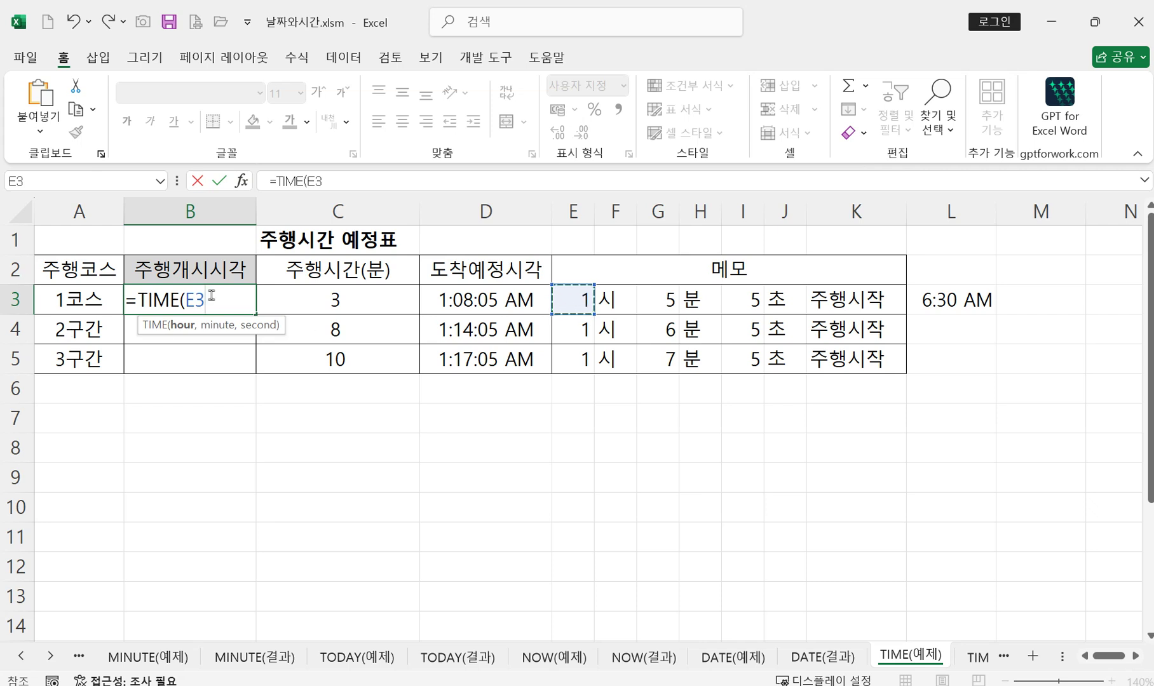
type(",")
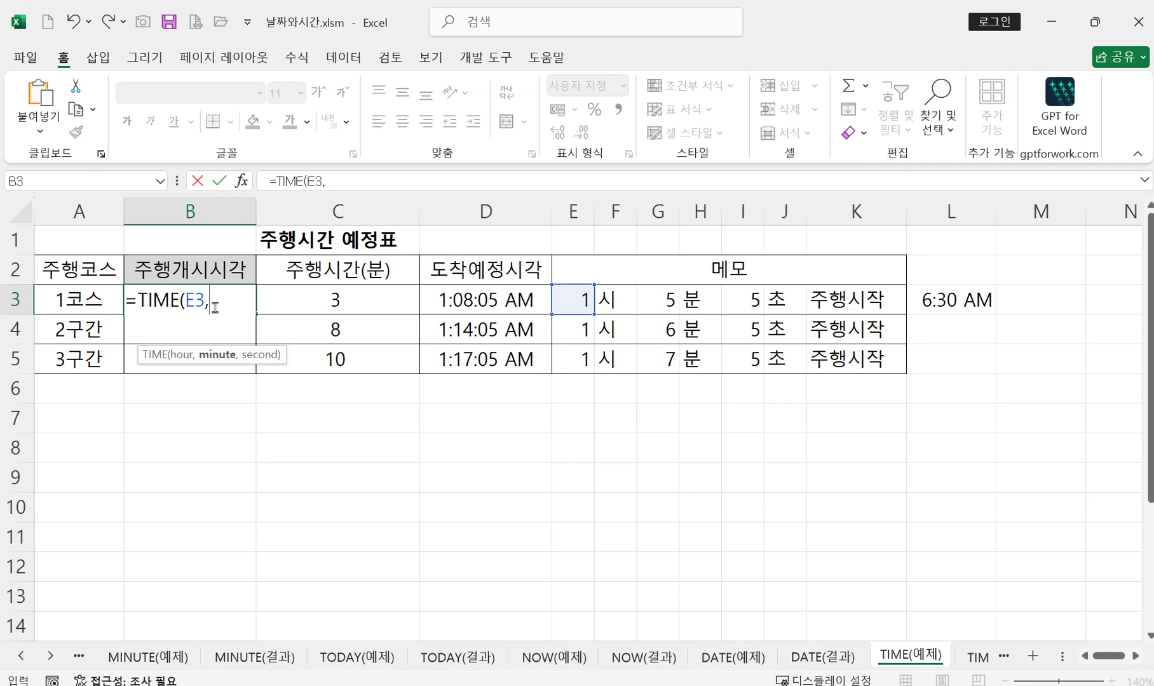
left_click(662, 296)
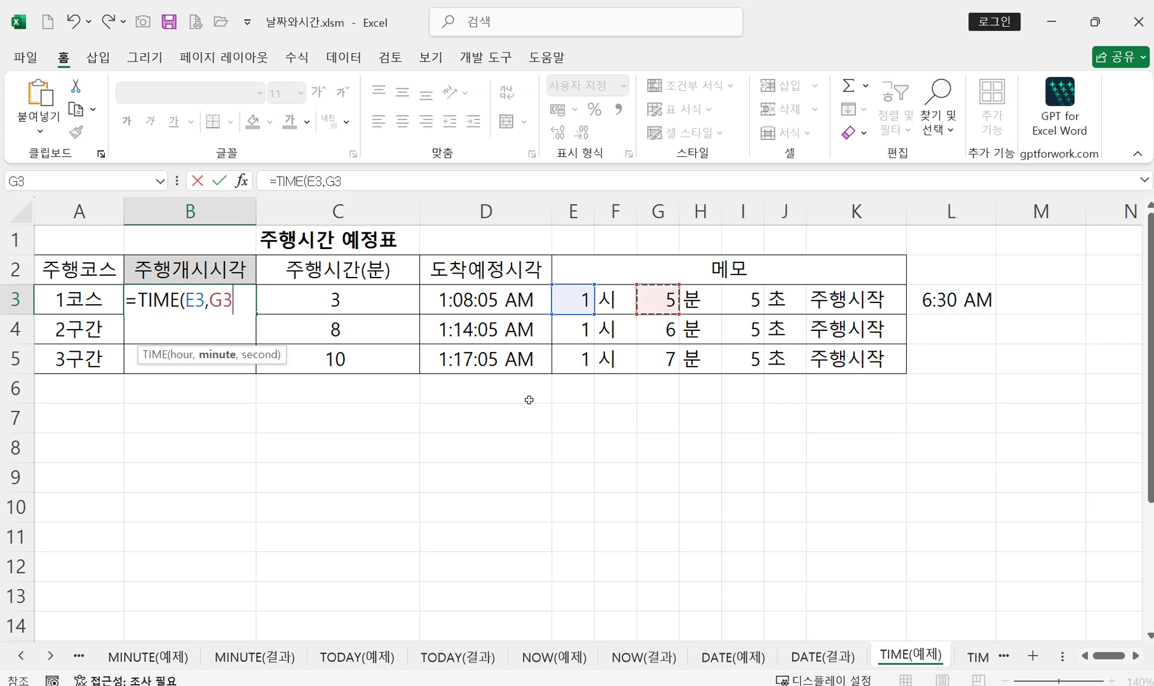
type(",")
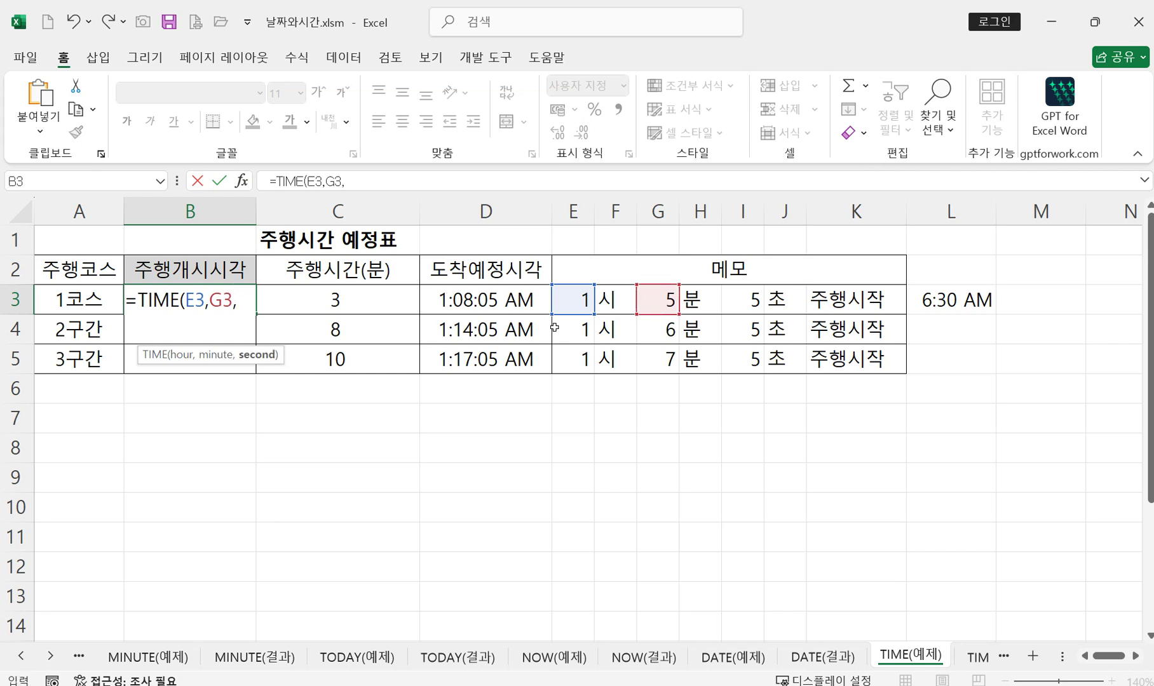
left_click(741, 298)
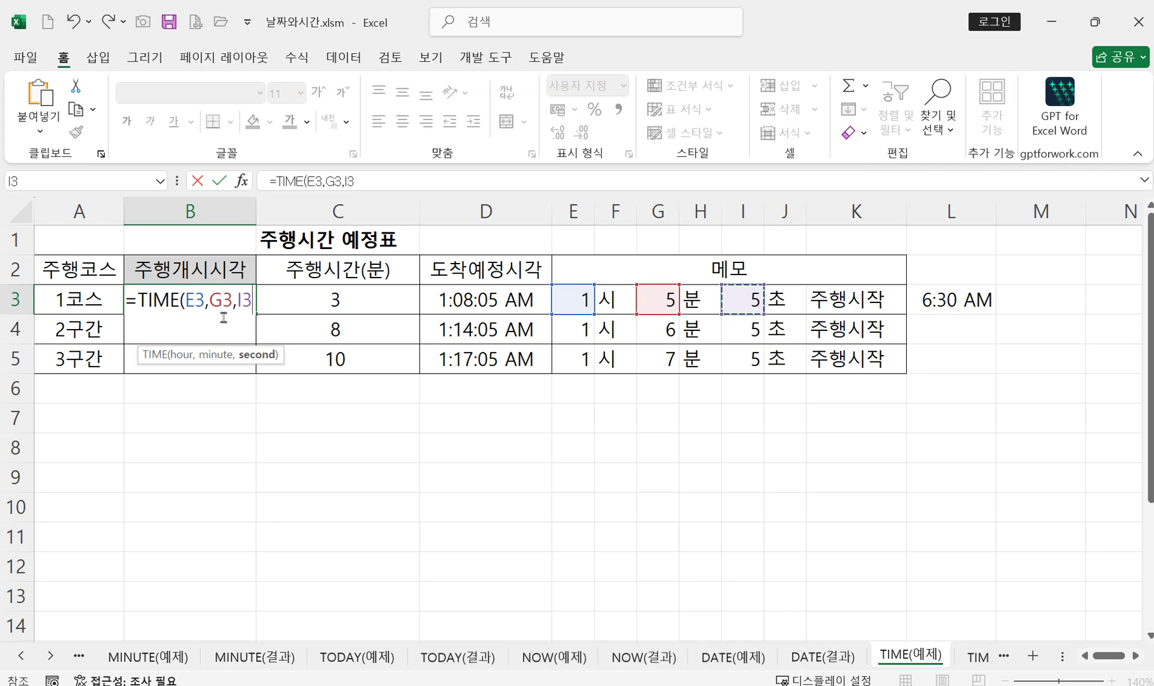
type(")")
key("Return")
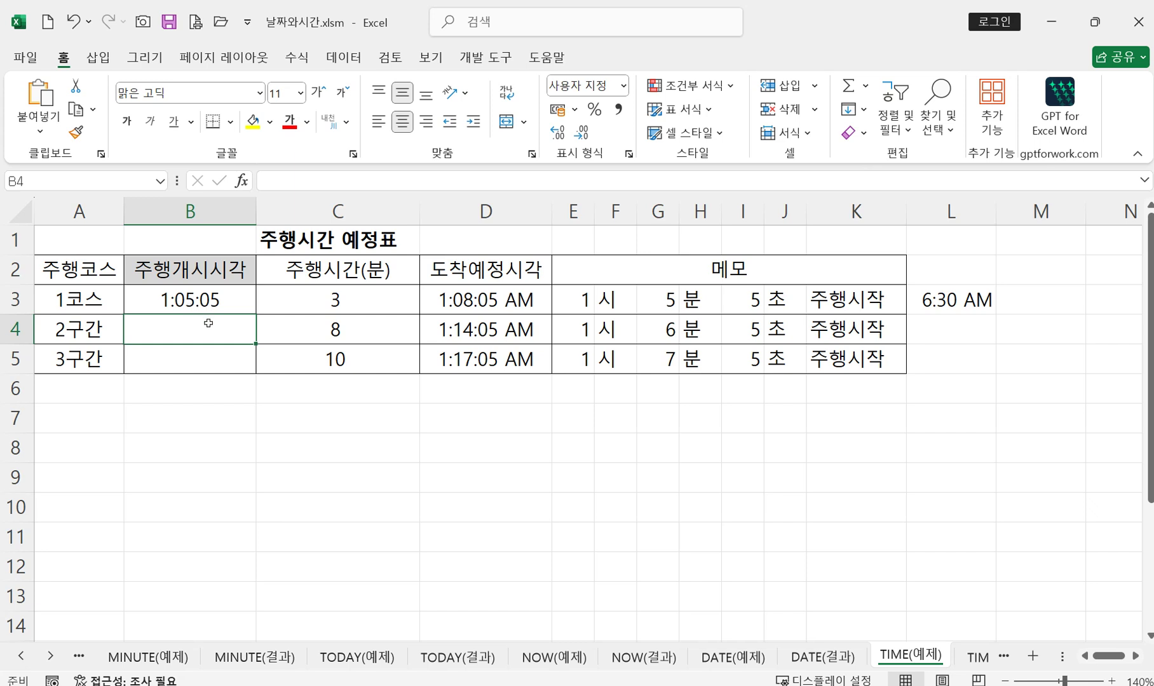
Enter the formula =TIME(E4,G4,I4) in cell B4 as the 주행개시시각 for 2구간, using the function arguments dialog.
type("=TIM")
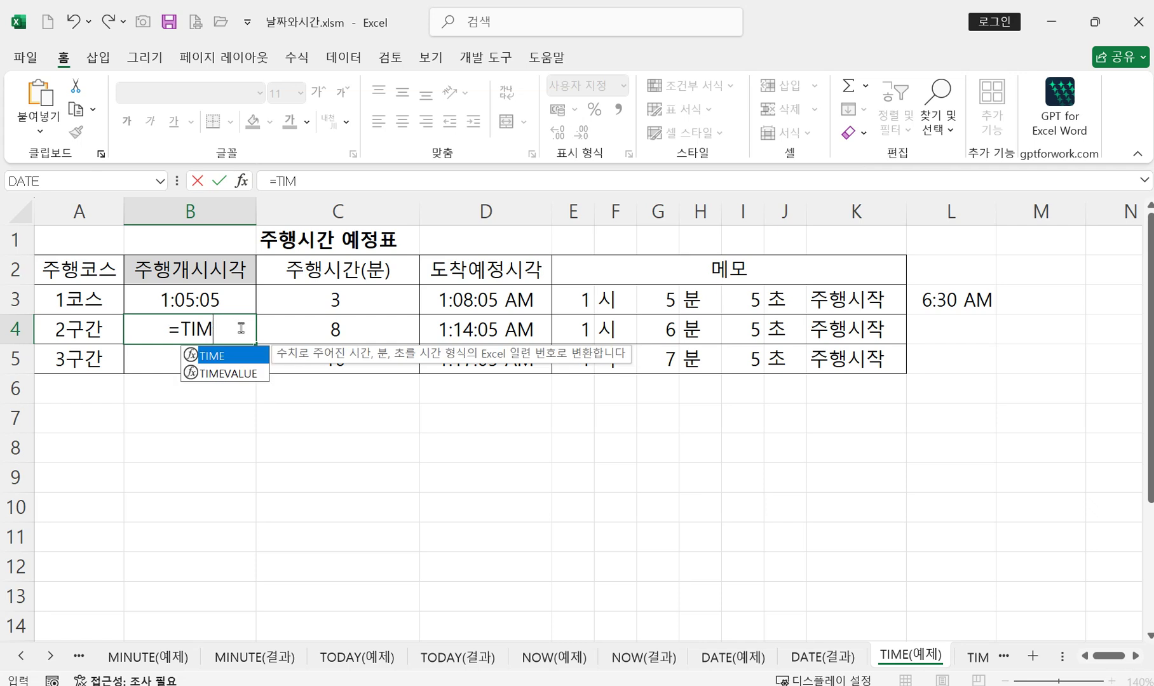
double_click(231, 357)
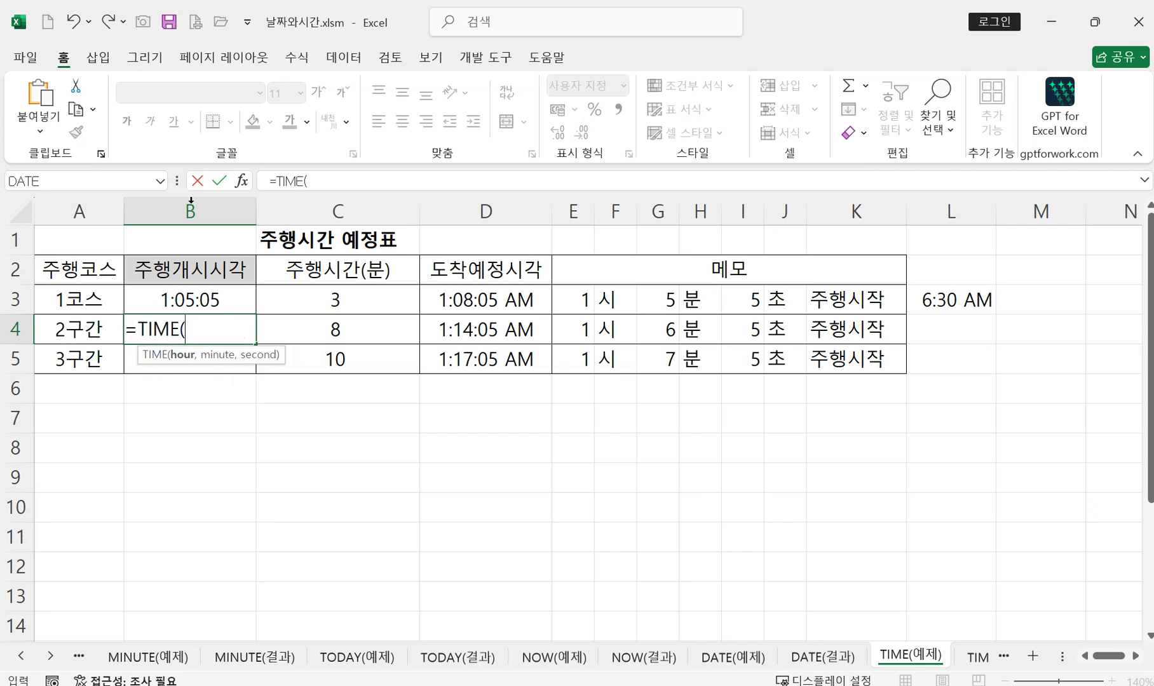
left_click(242, 182)
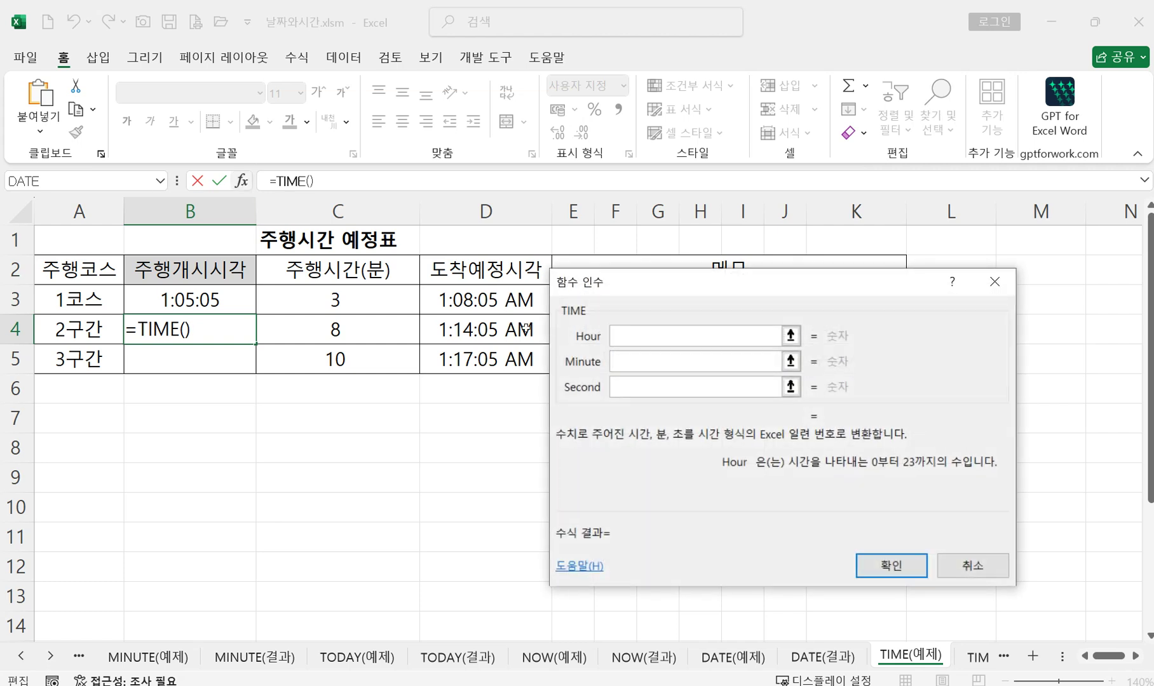
left_click_drag(649, 291, 543, 403)
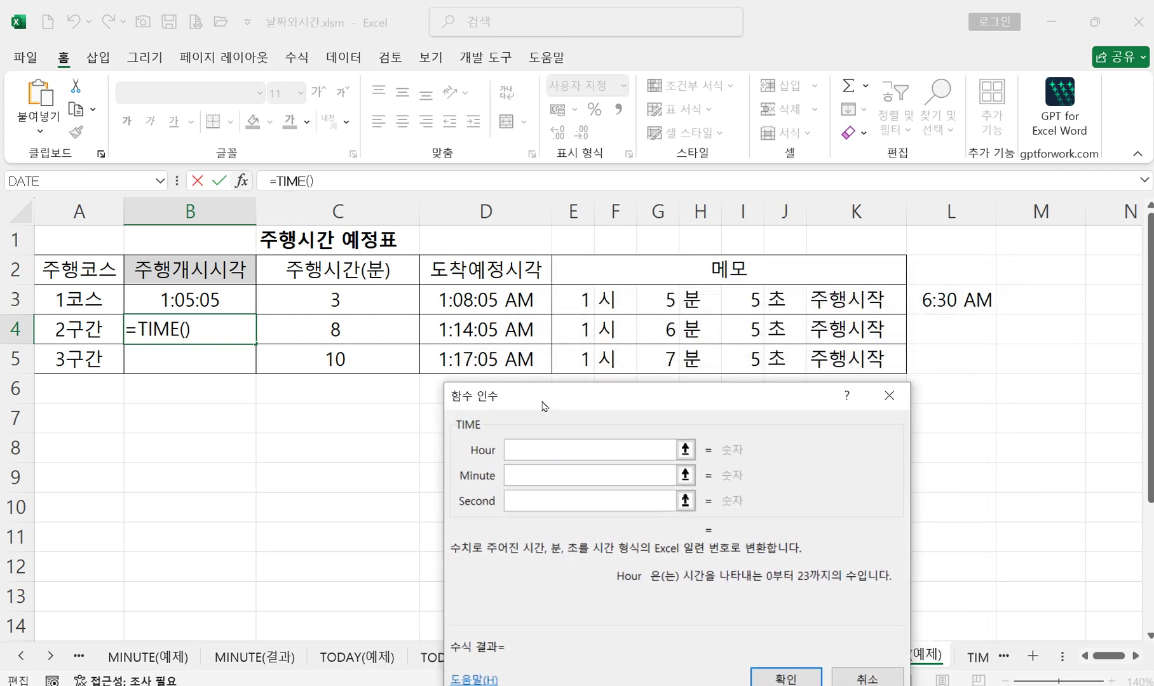
left_click(590, 331)
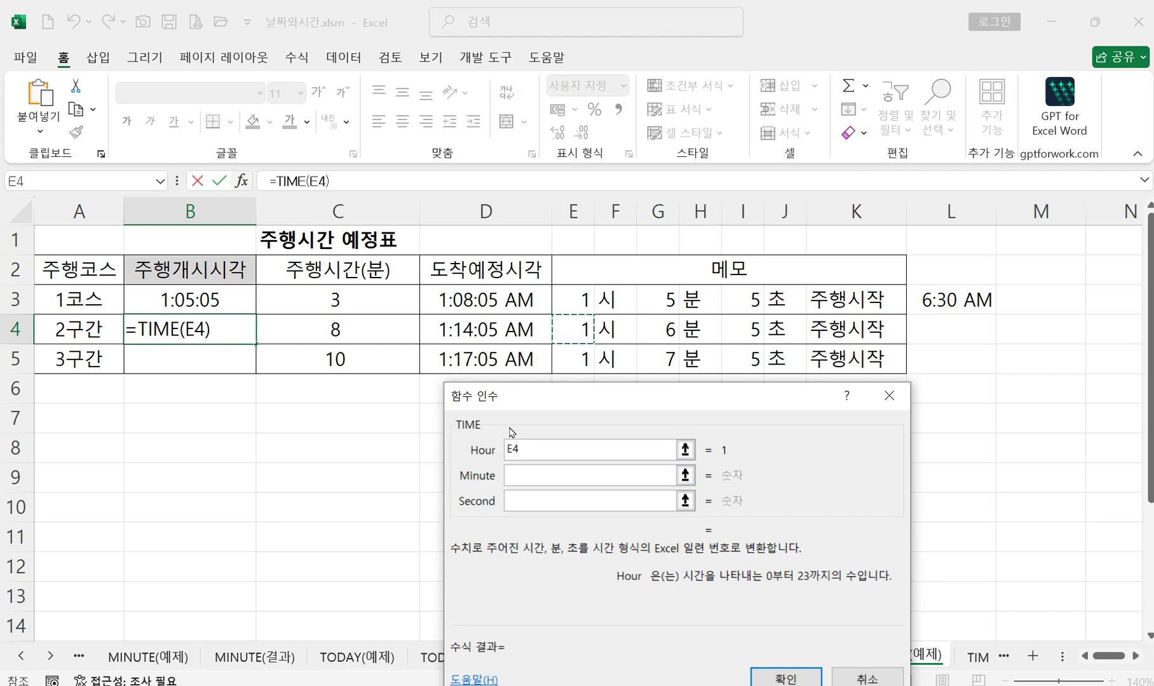
left_click(530, 474)
left_click(655, 335)
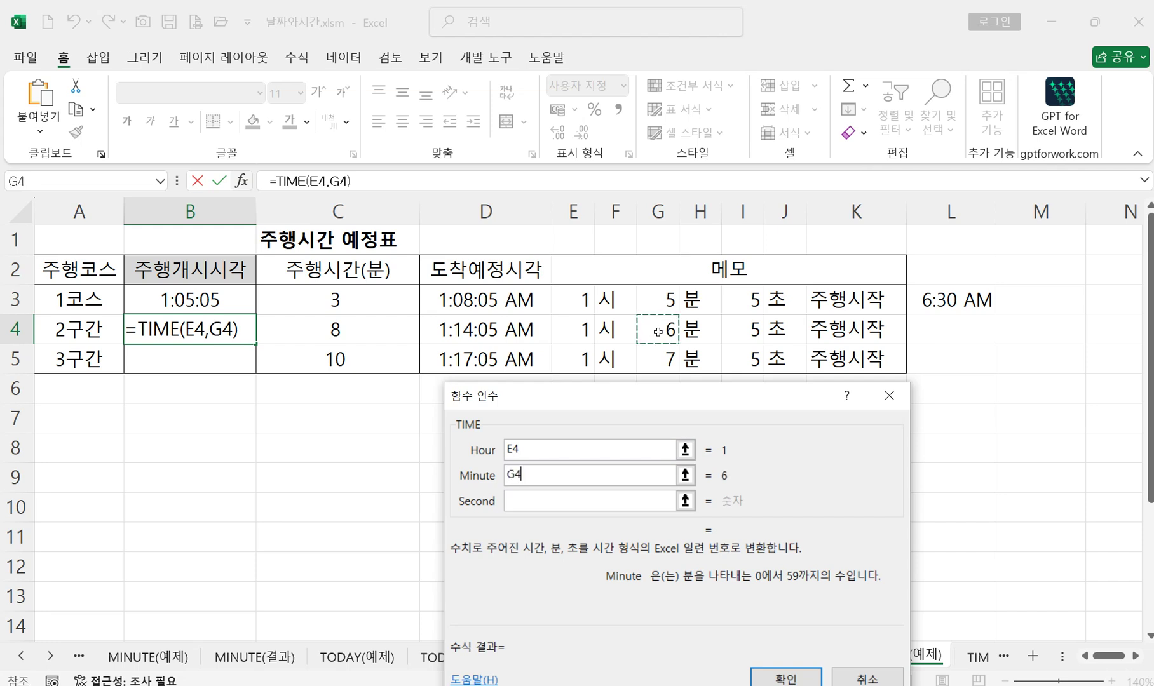
left_click(541, 500)
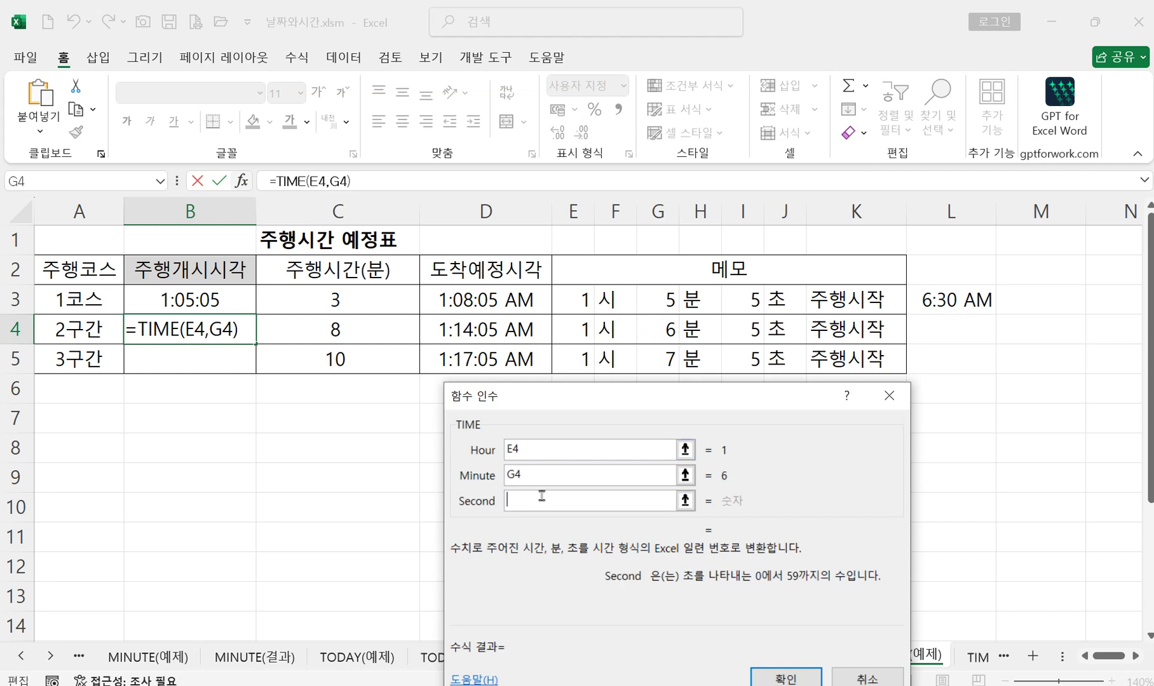
left_click(743, 334)
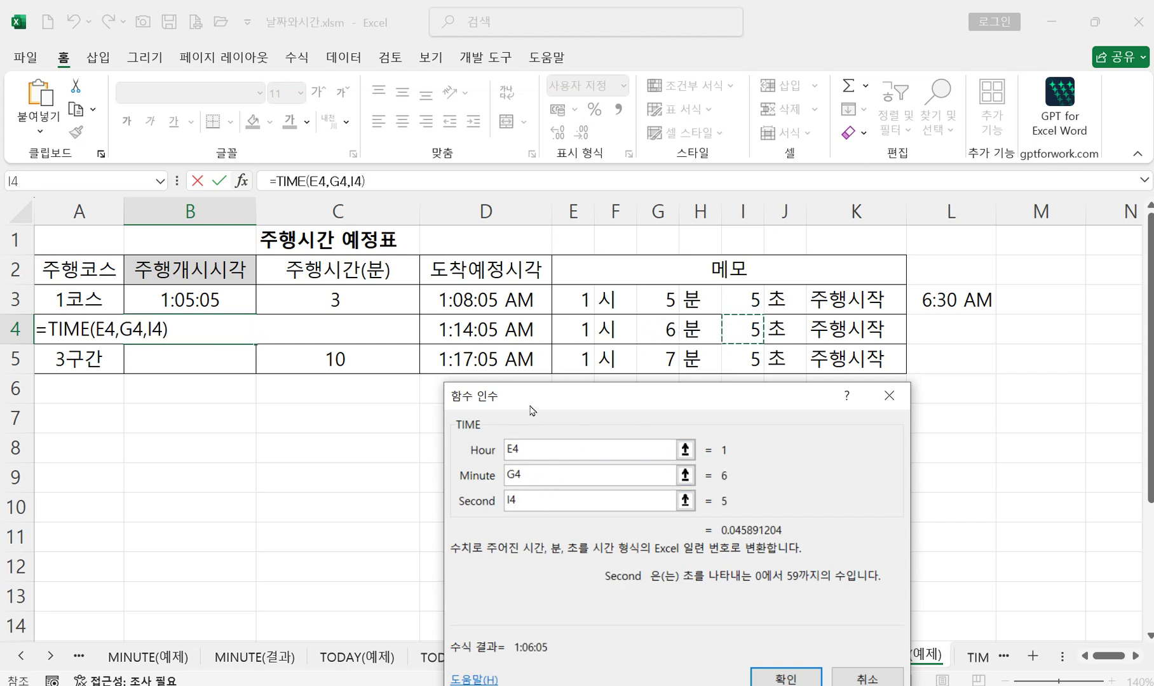
left_click_drag(531, 406, 531, 330)
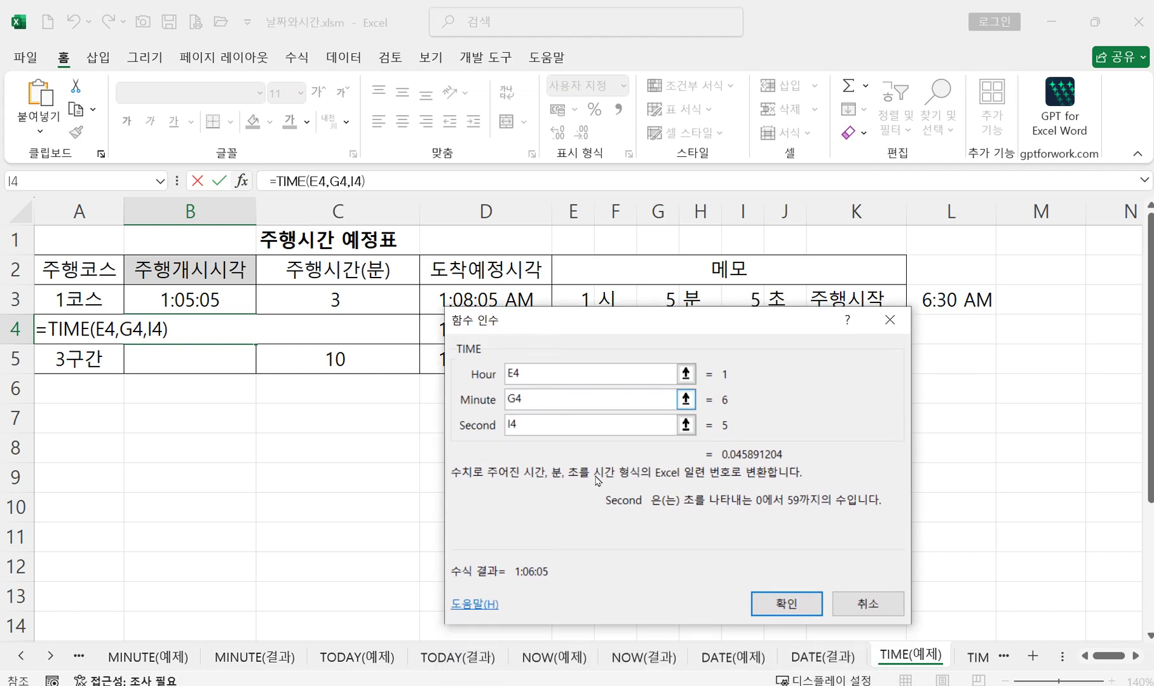
left_click(770, 605)
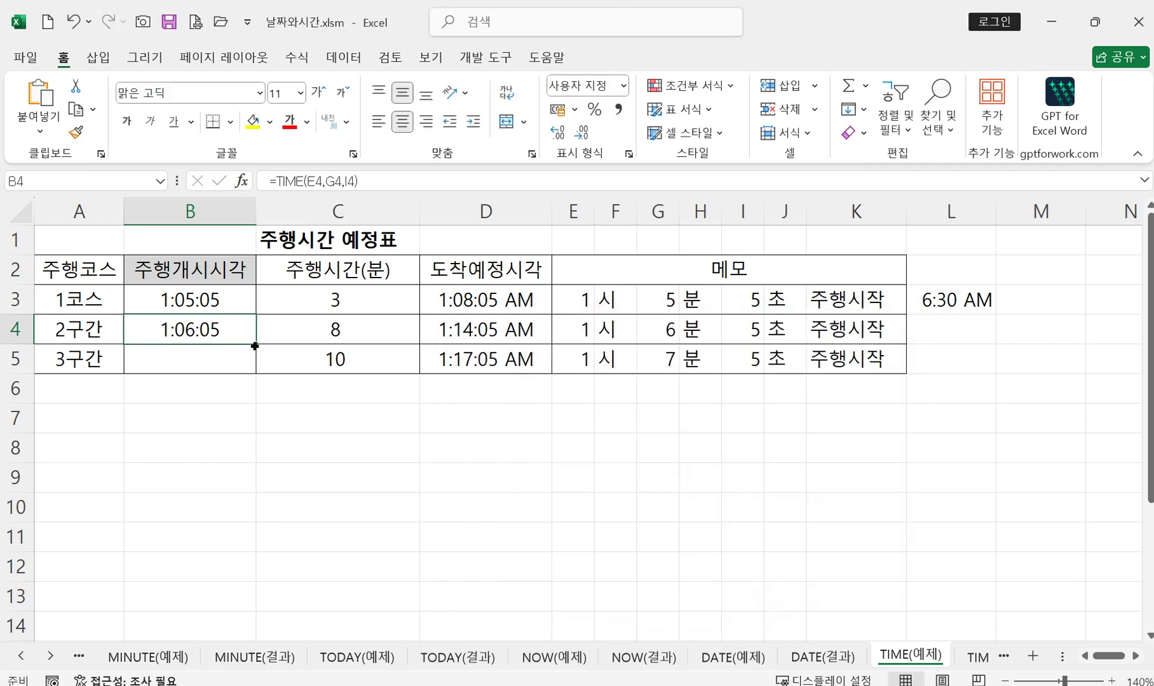
Fill the TIME formula from B4 down to B5 for 3구간 and inspect the formula in B3.
left_click_drag(255, 345, 256, 375)
double_click(236, 305)
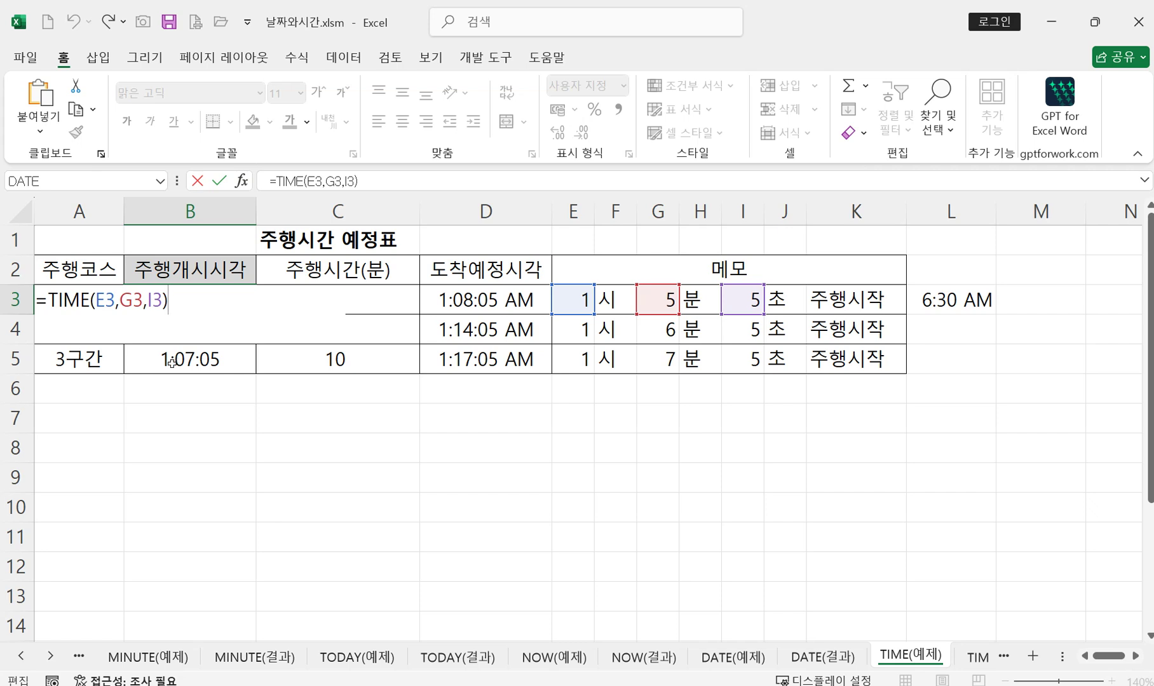
key("alt+Tab")
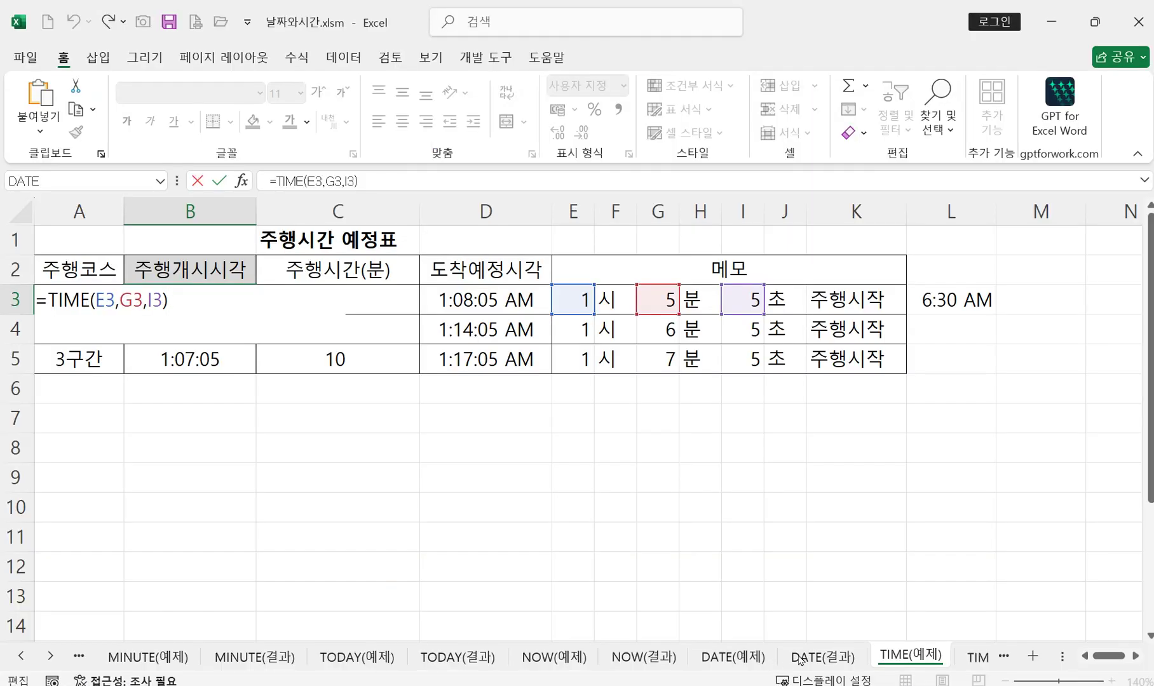
Go past the TIME(결과) sheet to the WEEKDAY(예제) sheet and display it at 170% zoom.
left_click(976, 658)
left_click(976, 658)
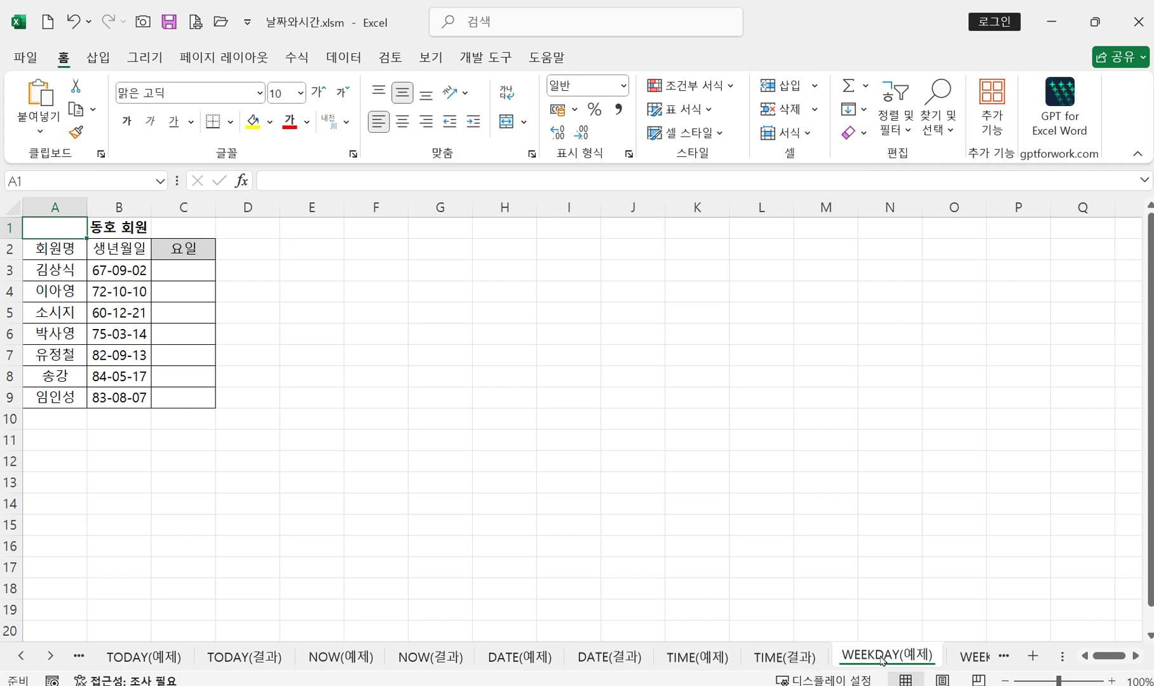
left_click(1111, 681)
left_click(1111, 680)
left_click(1111, 681)
left_click(1111, 681)
left_click(1111, 681)
left_click(1111, 681)
left_click(1111, 681)
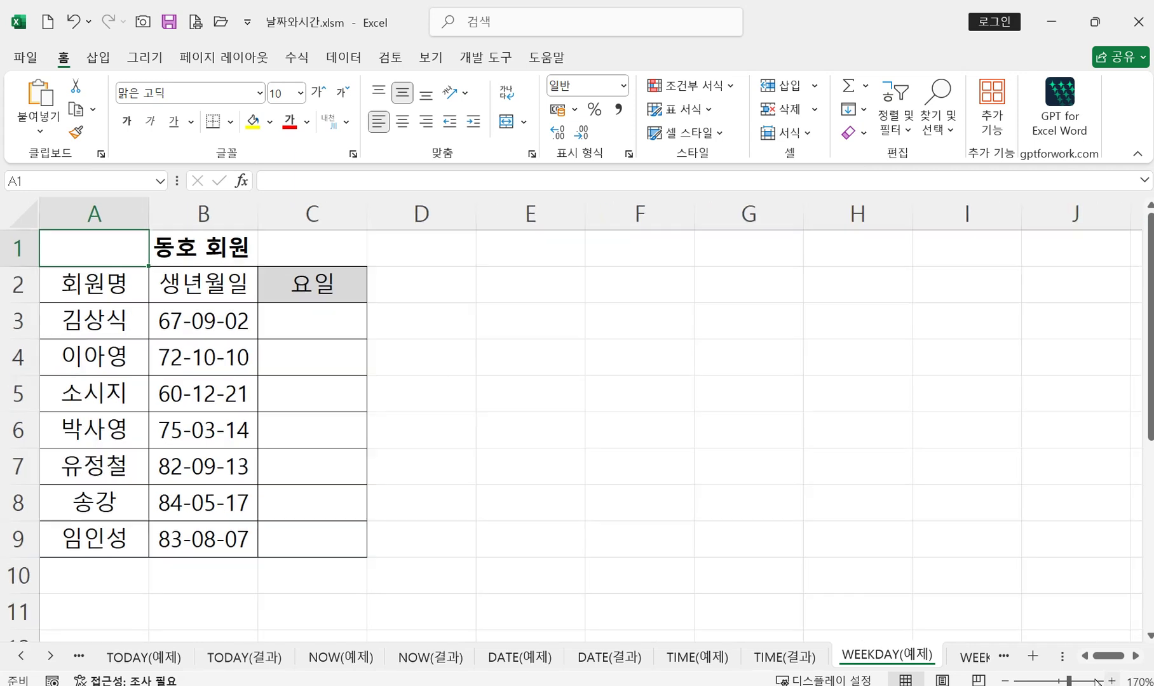
Enter the formula =WEEKDAY(B3) in cell C3 as the 요일 for the first member.
left_click(318, 313)
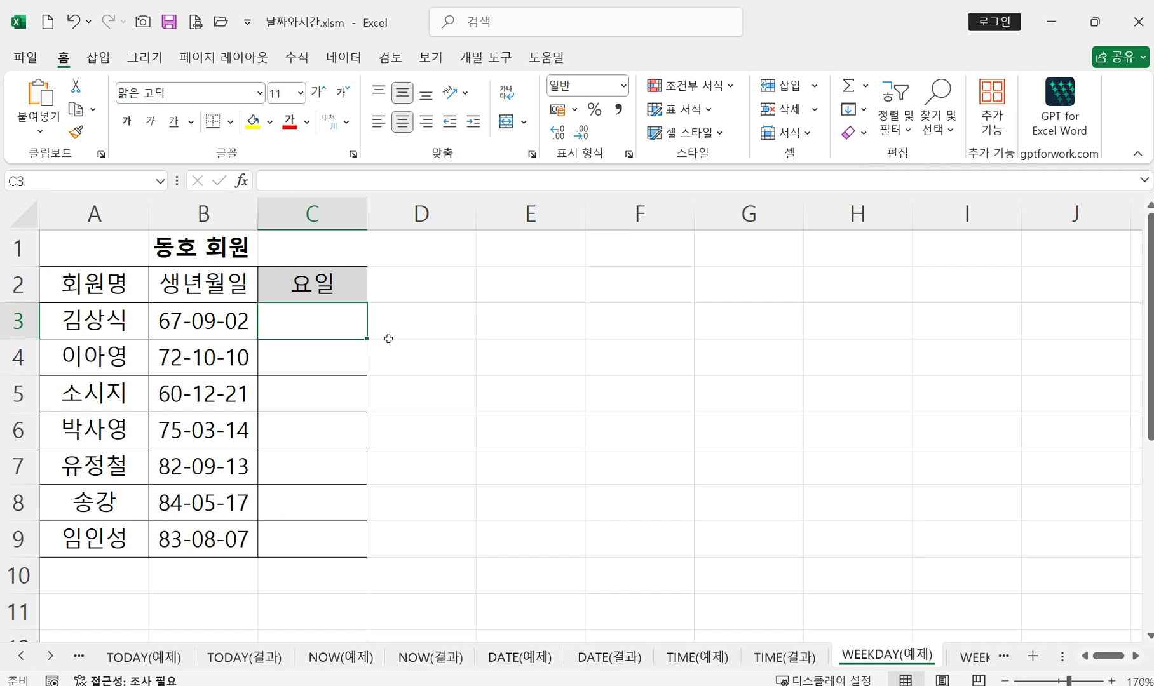
type("=")
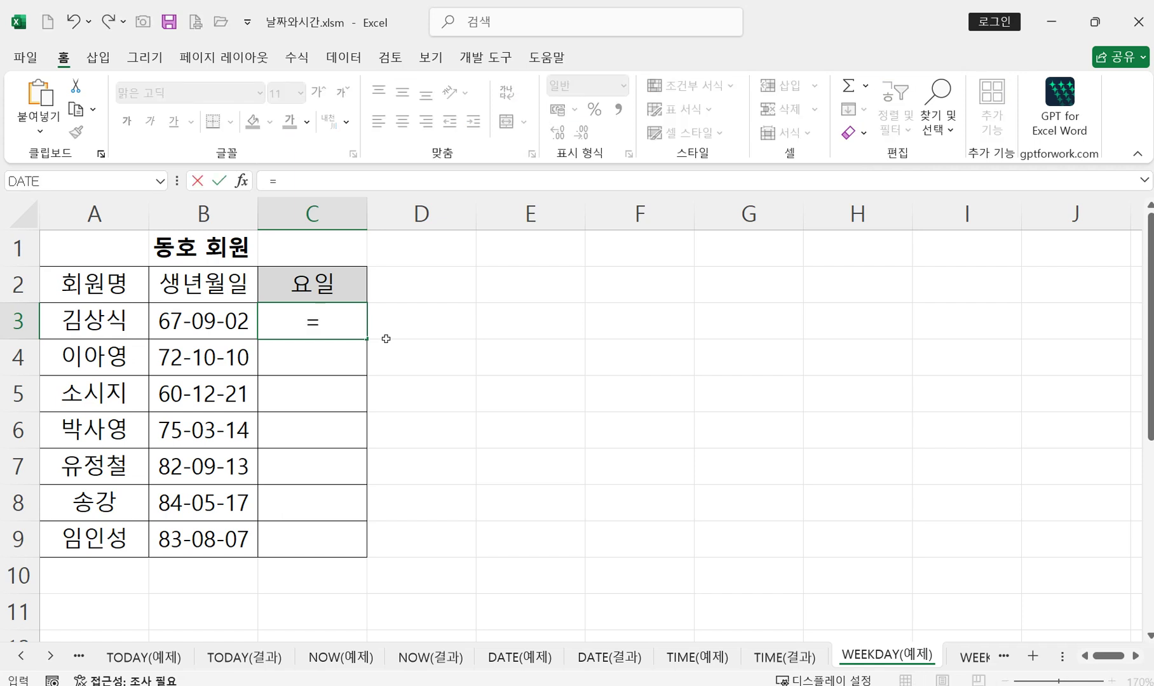
type("W")
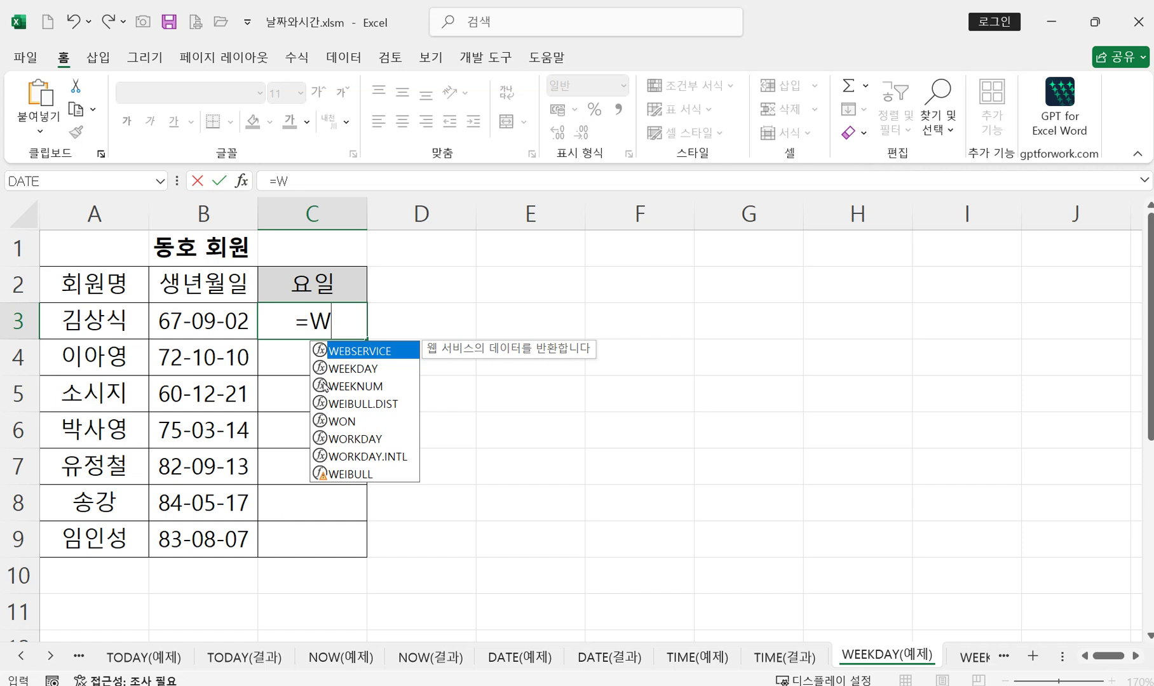
double_click(343, 368)
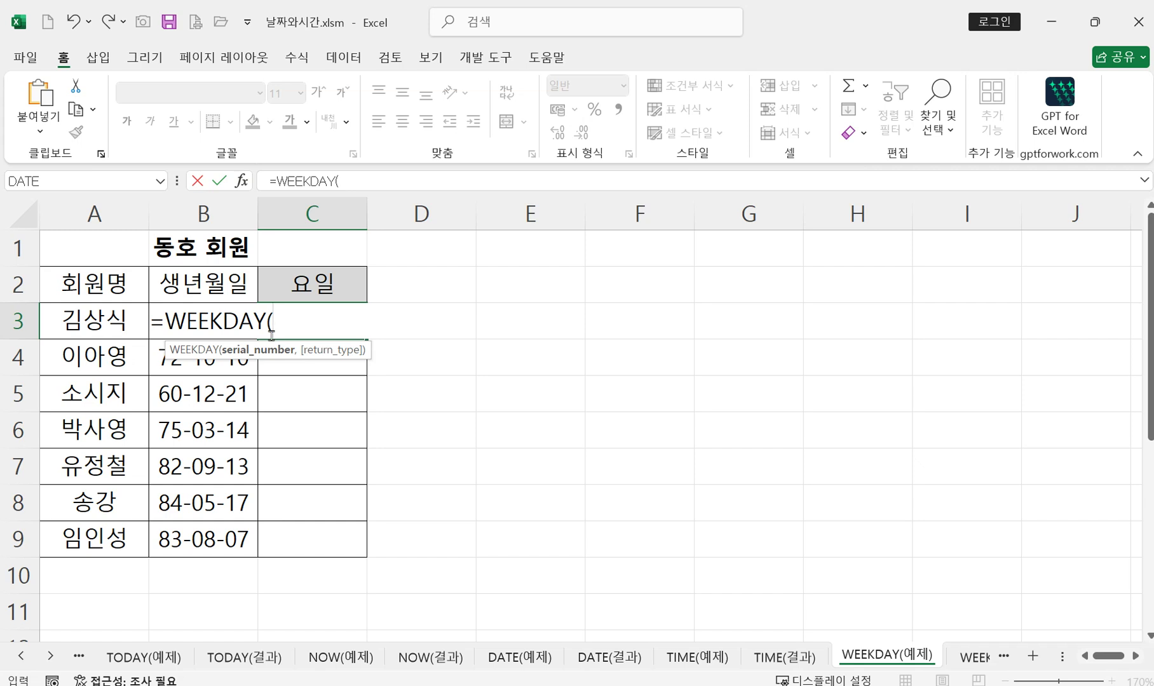
type("B3")
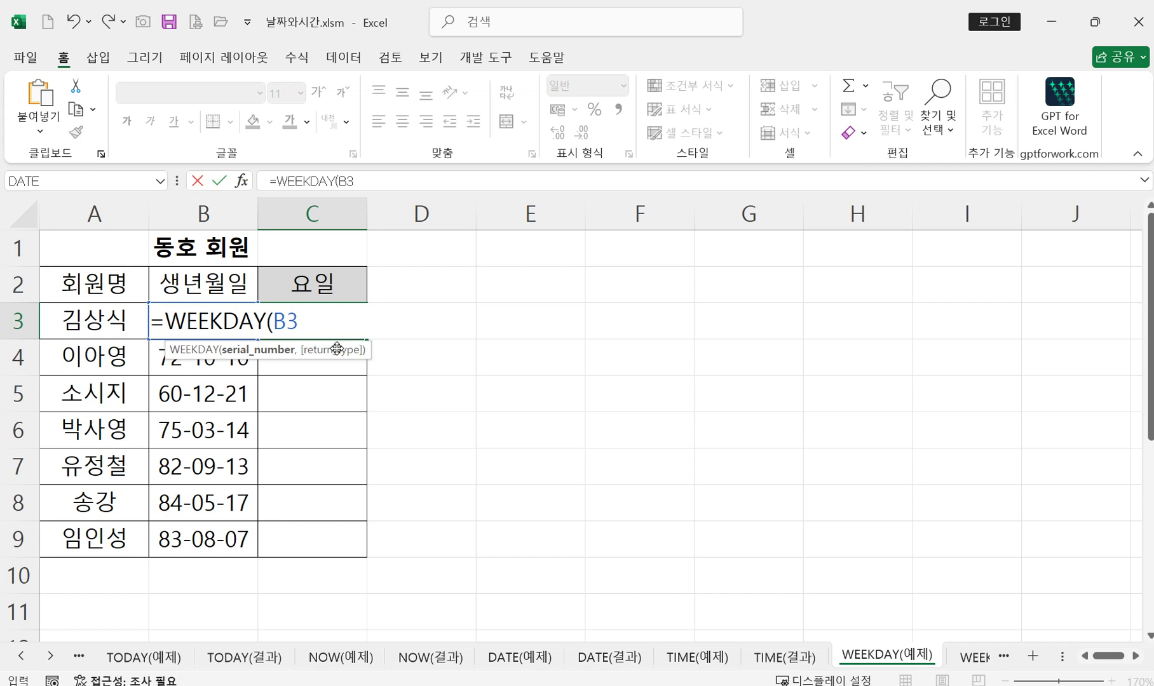
type(")")
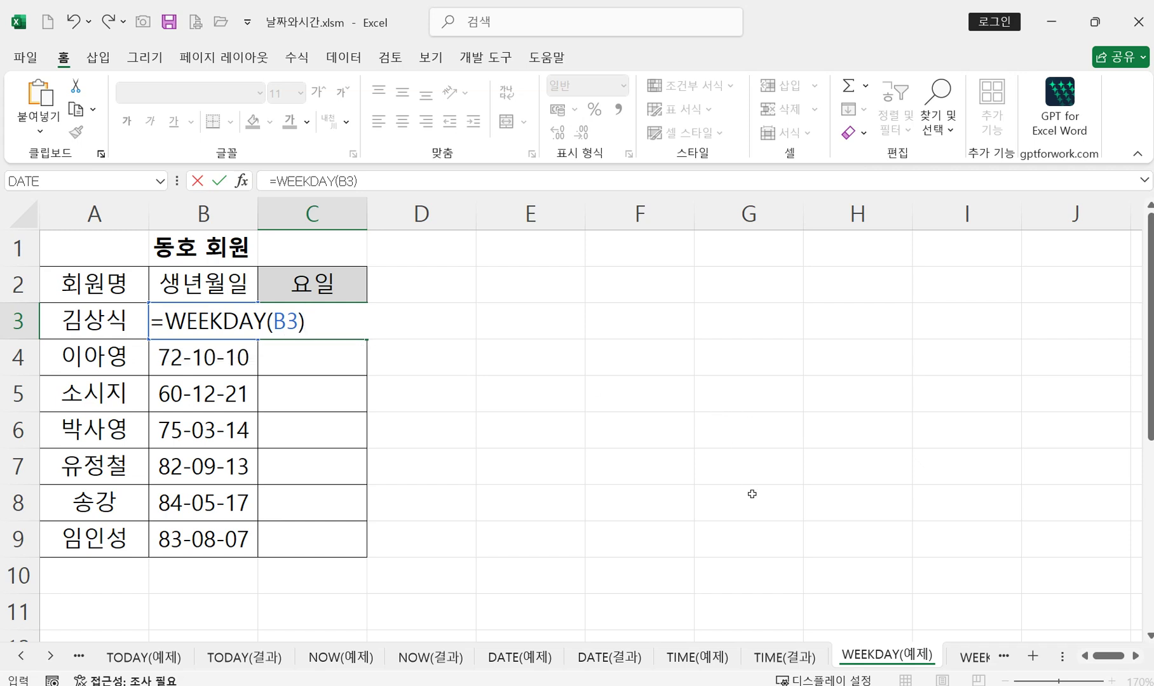
key("Return")
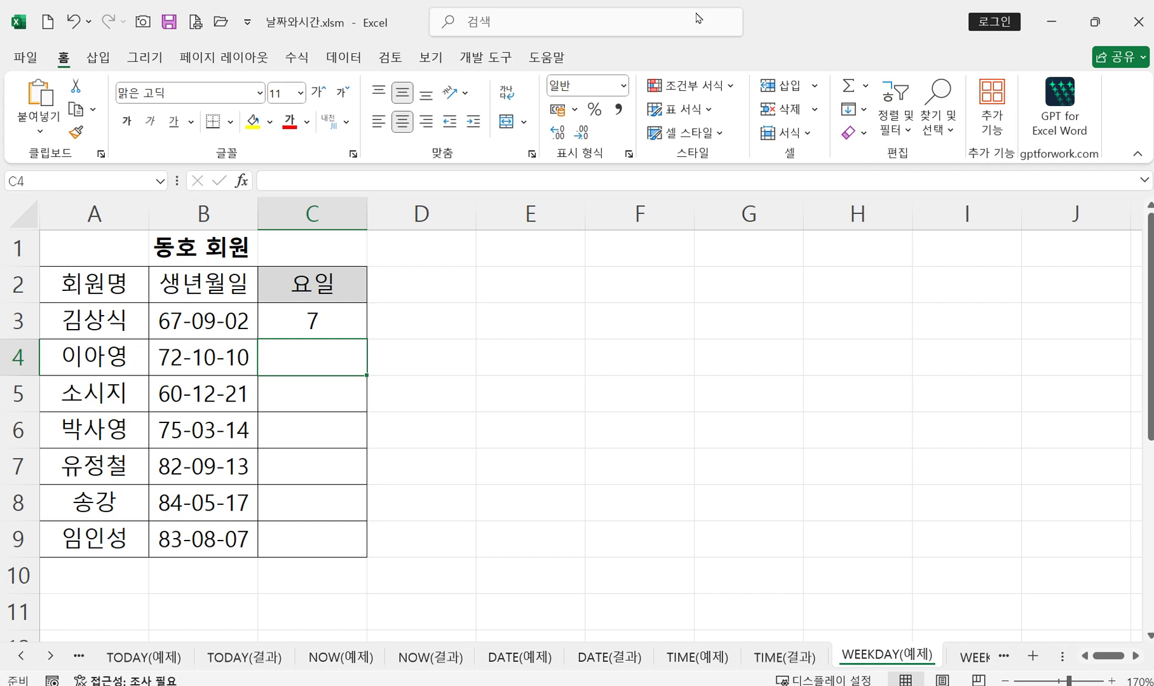
Enter the formula =WEEKDAY(B4) in cell C4 for the second member and compare the 요일 cells C3 and C4.
left_click(344, 322)
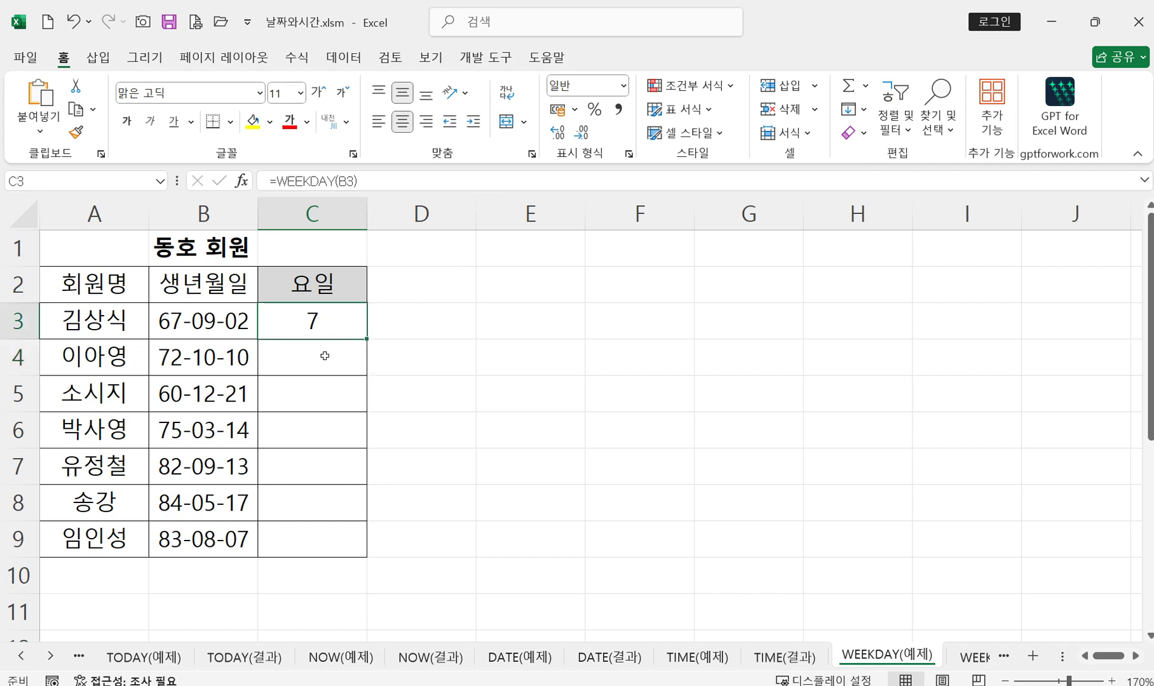
left_click(316, 361)
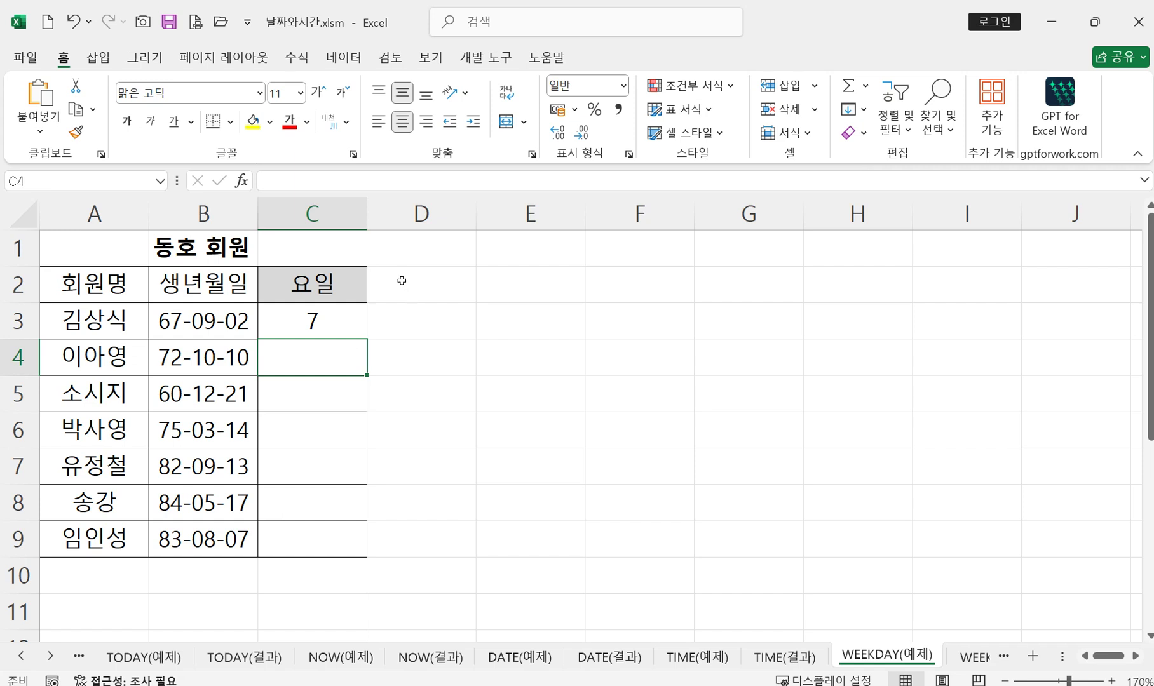
type("=WE")
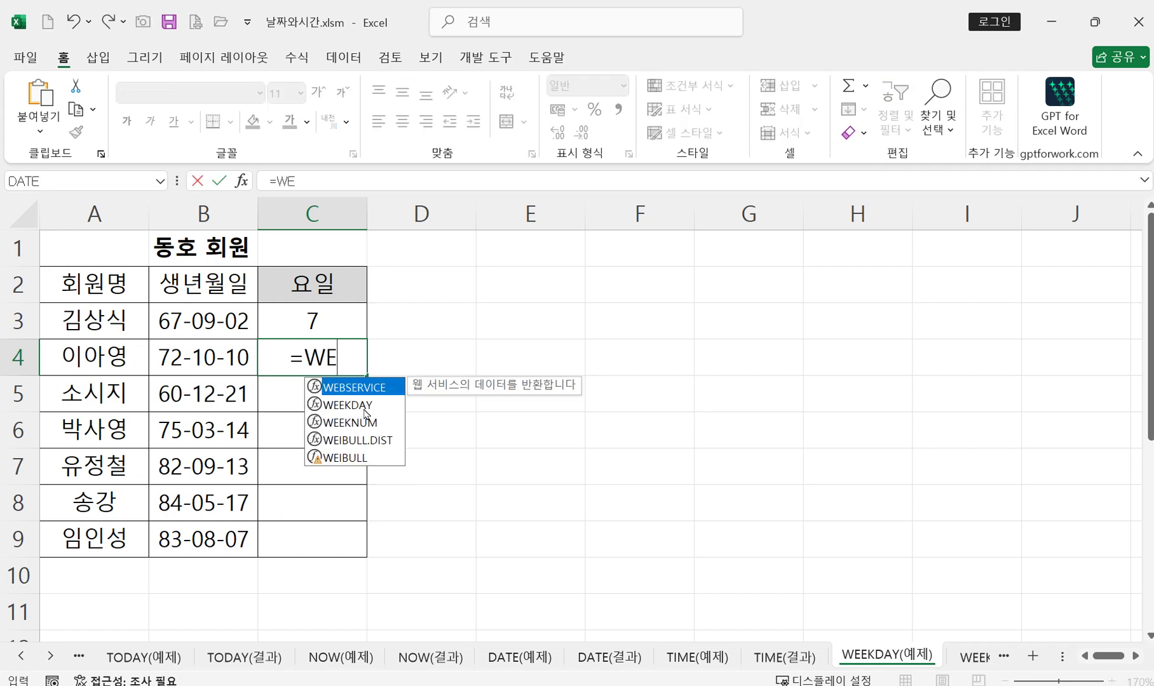
left_click(364, 410)
double_click(364, 409)
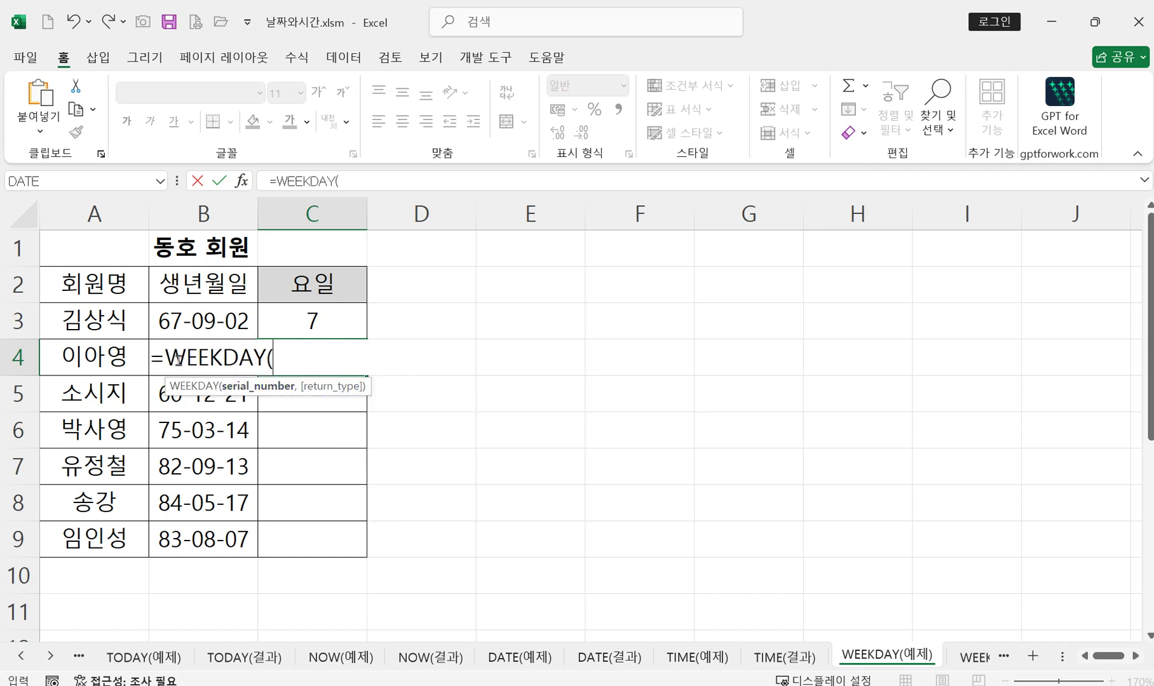
type("B")
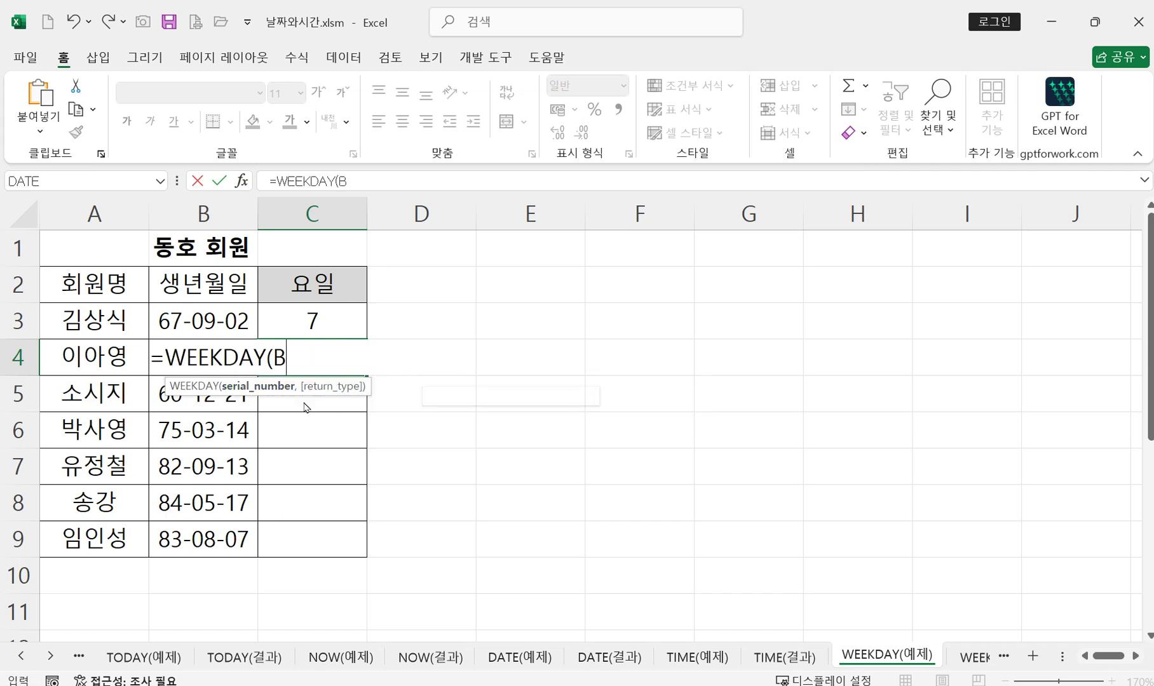
type("4")
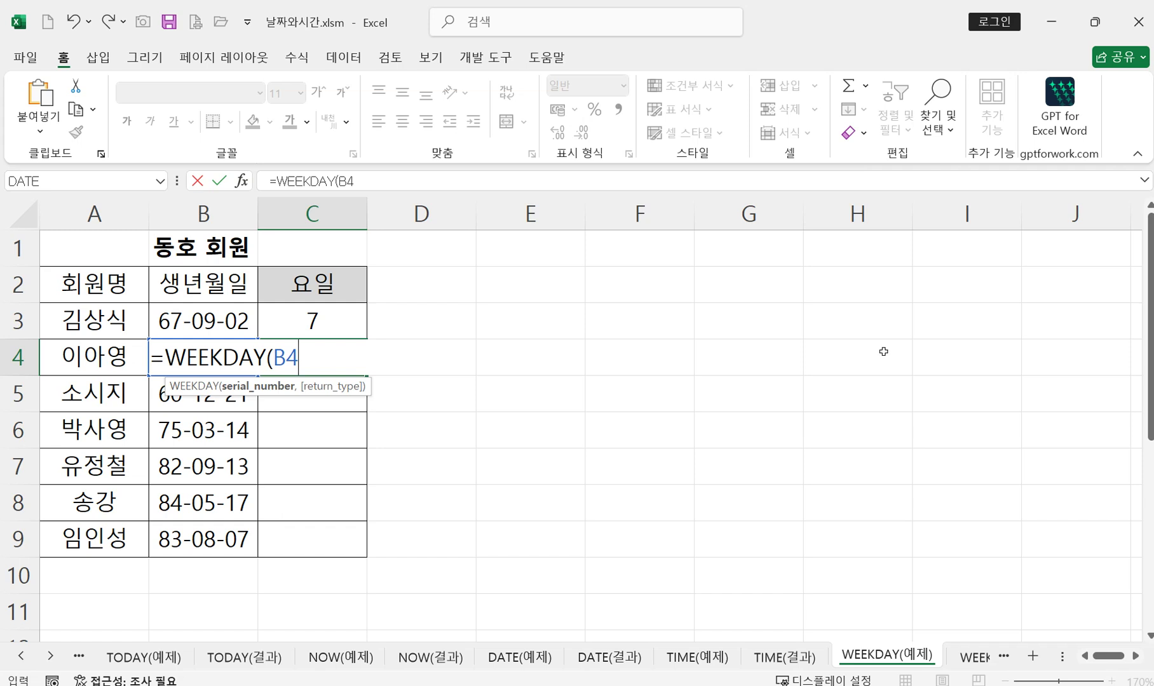
type(")")
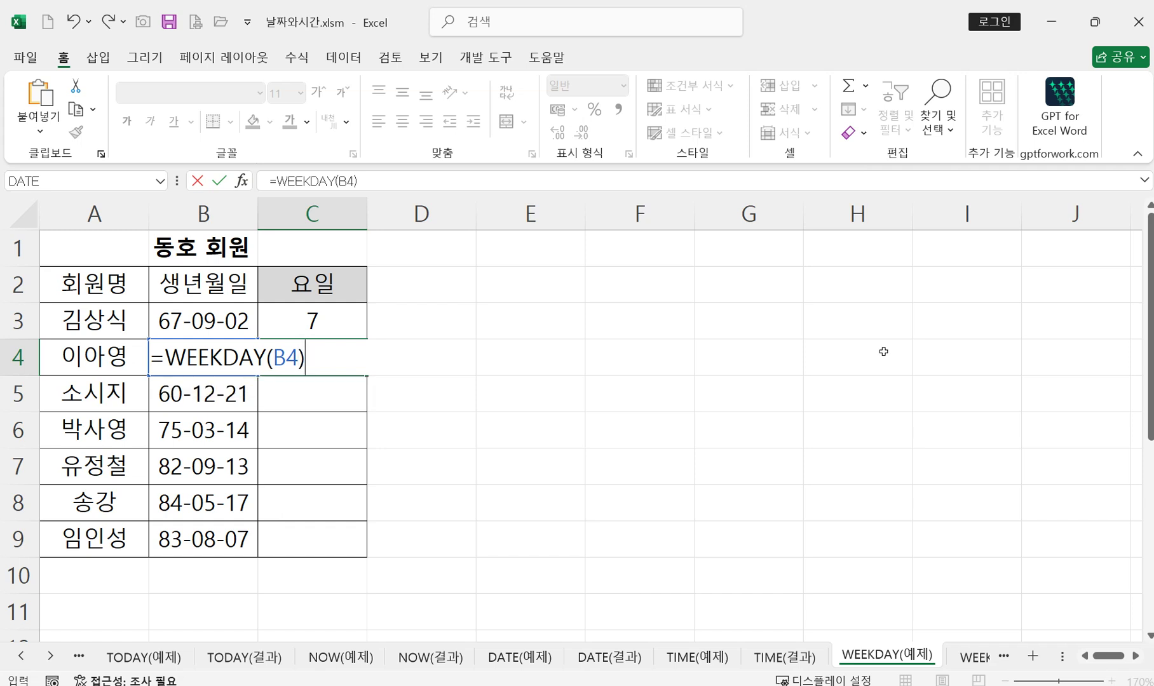
key("Return")
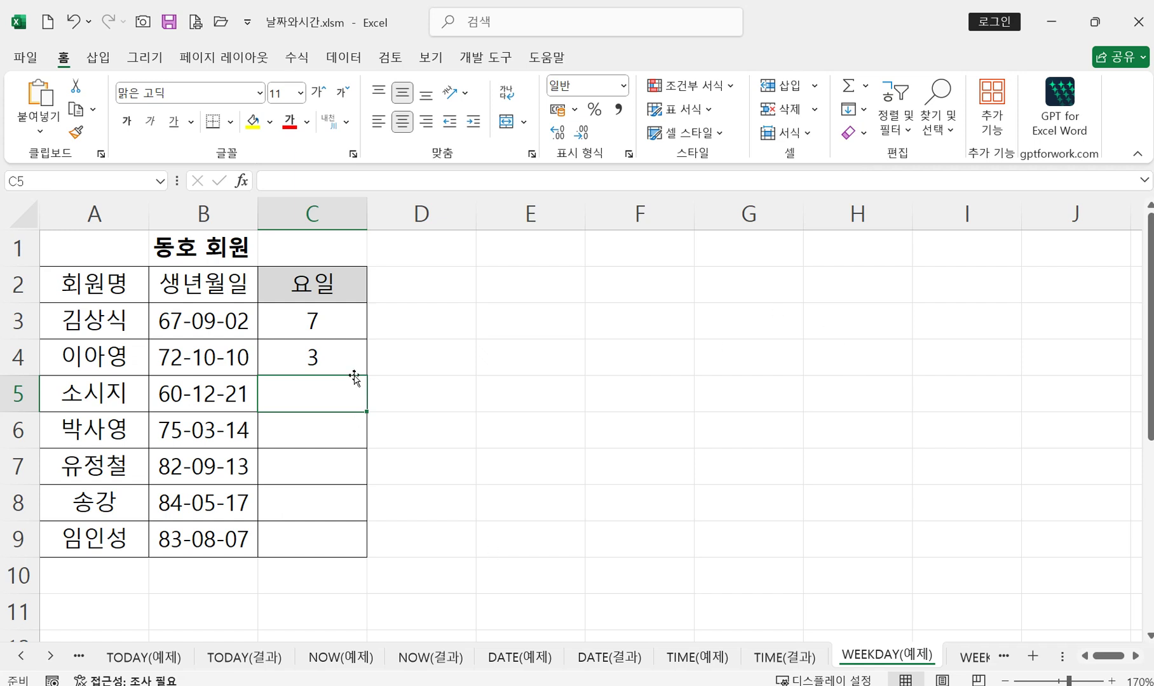
left_click(327, 331)
left_click(321, 359)
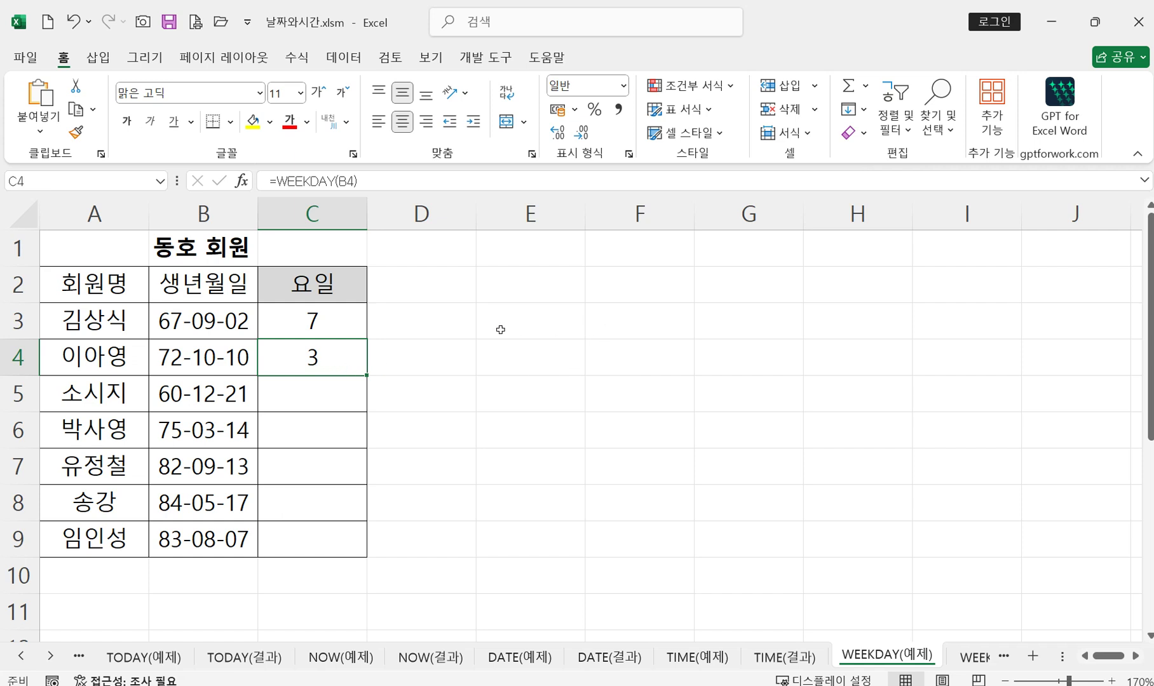
Start a list of weekday names beside the member table with 일 in E3 and 월 in E4.
left_click(556, 321)
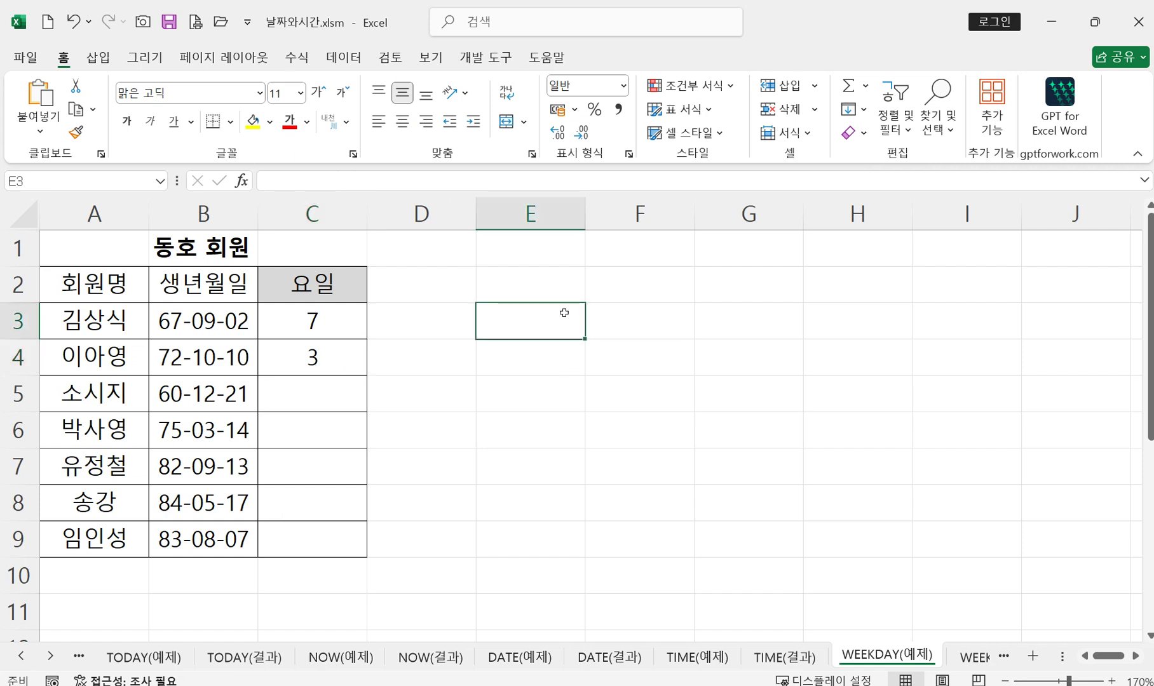
type("D")
key("BackSpace")
type("일")
key("Return")
type("ㅇㅏㄹ")
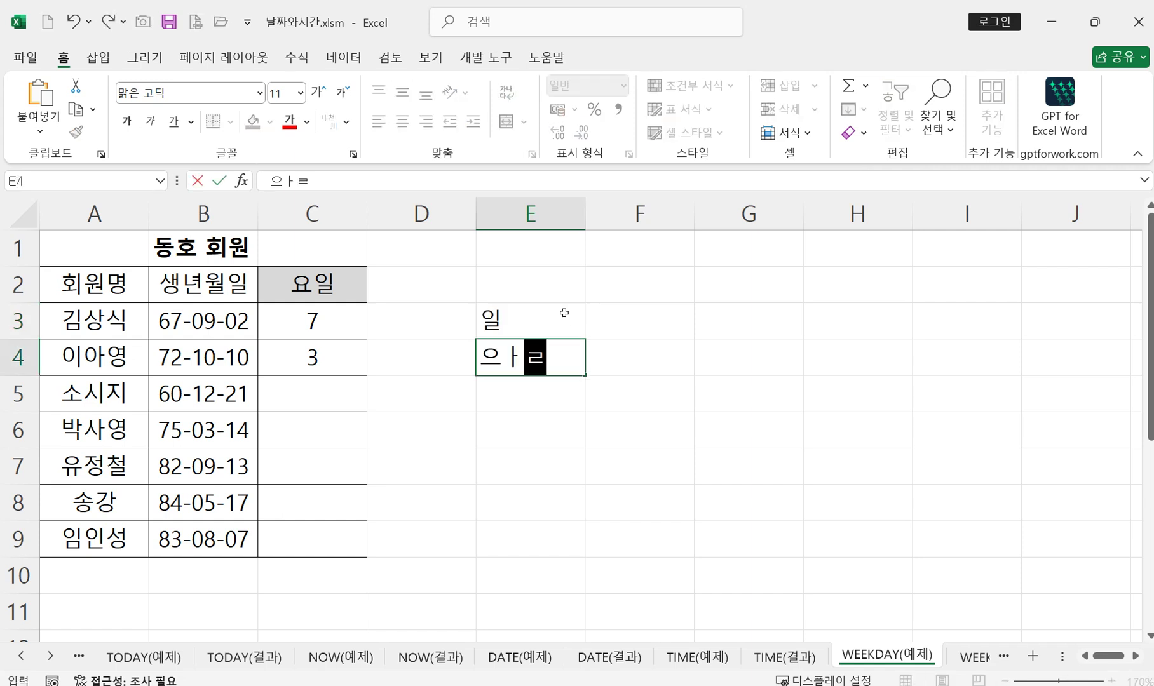
key("BackSpace")
key("BackSpace")
key("BackSpace")
type("월")
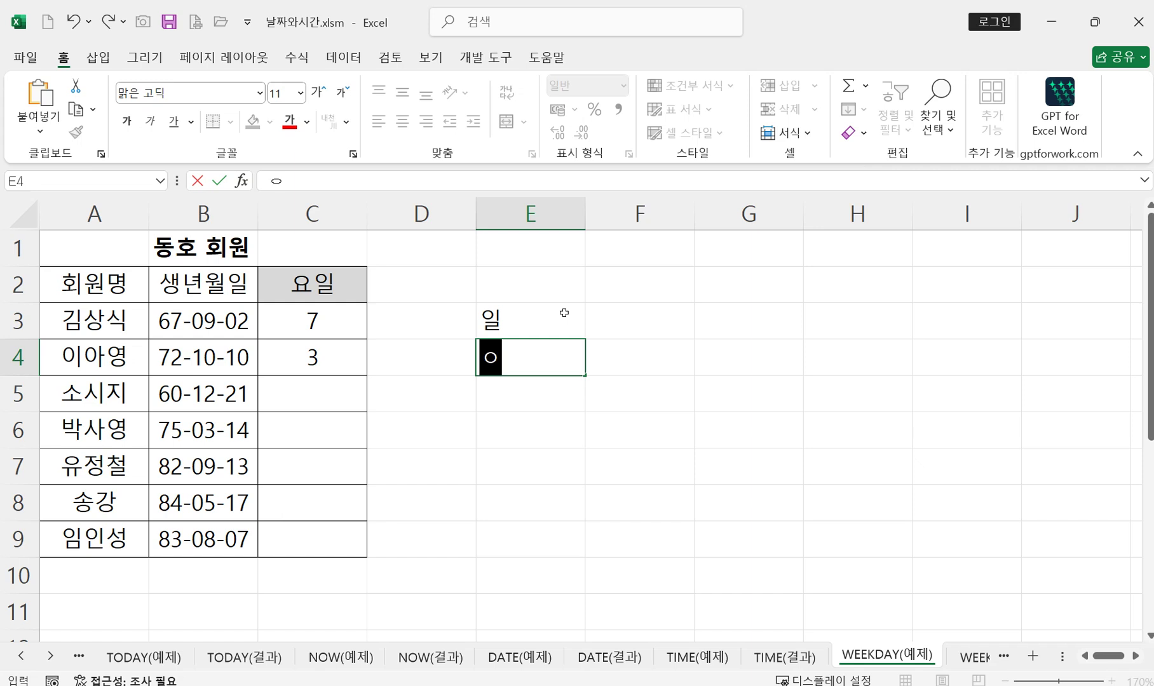
key("Return")
type("허ㅣㅏ")
key("BackSpace")
key("BackSpace")
key("BackSpace")
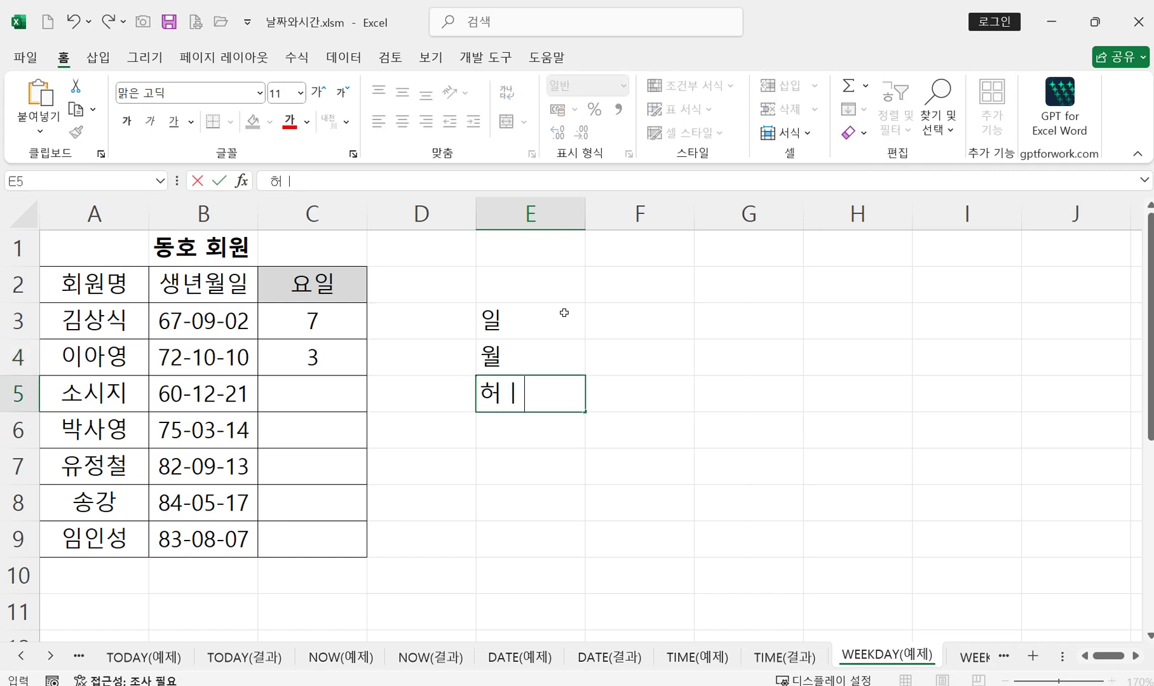
key("Tab")
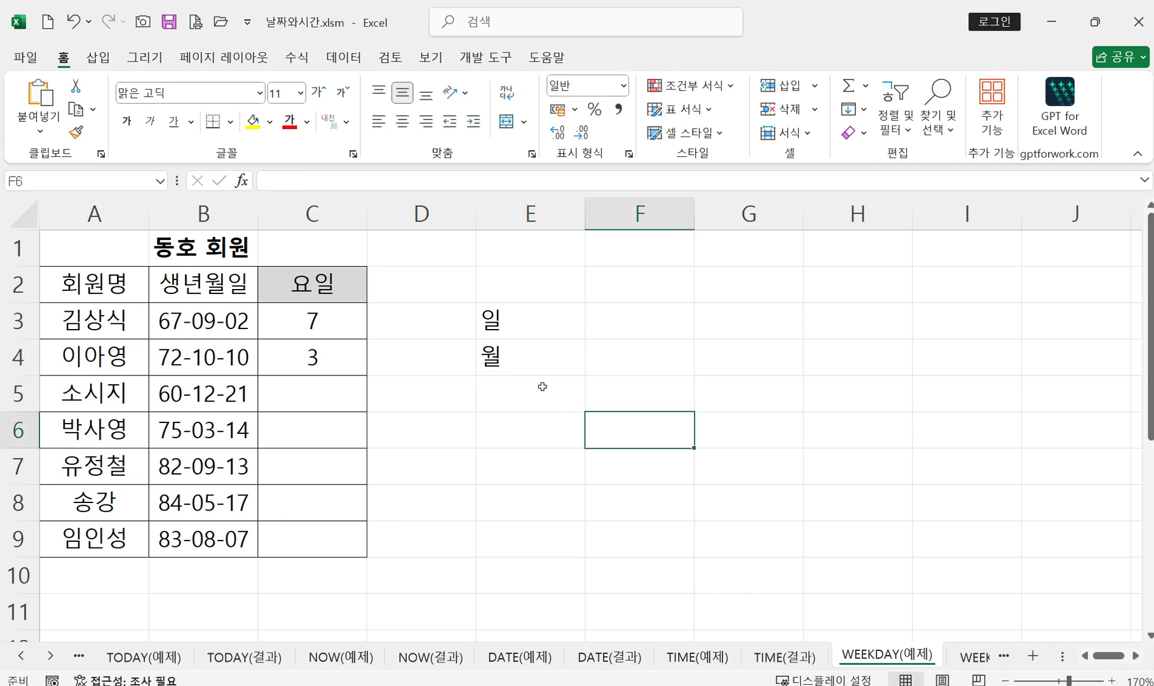
Extend the weekday names from 월 in E4 down to 토 in E9 and number them 1 to 7 in F3:F9.
left_click(545, 365)
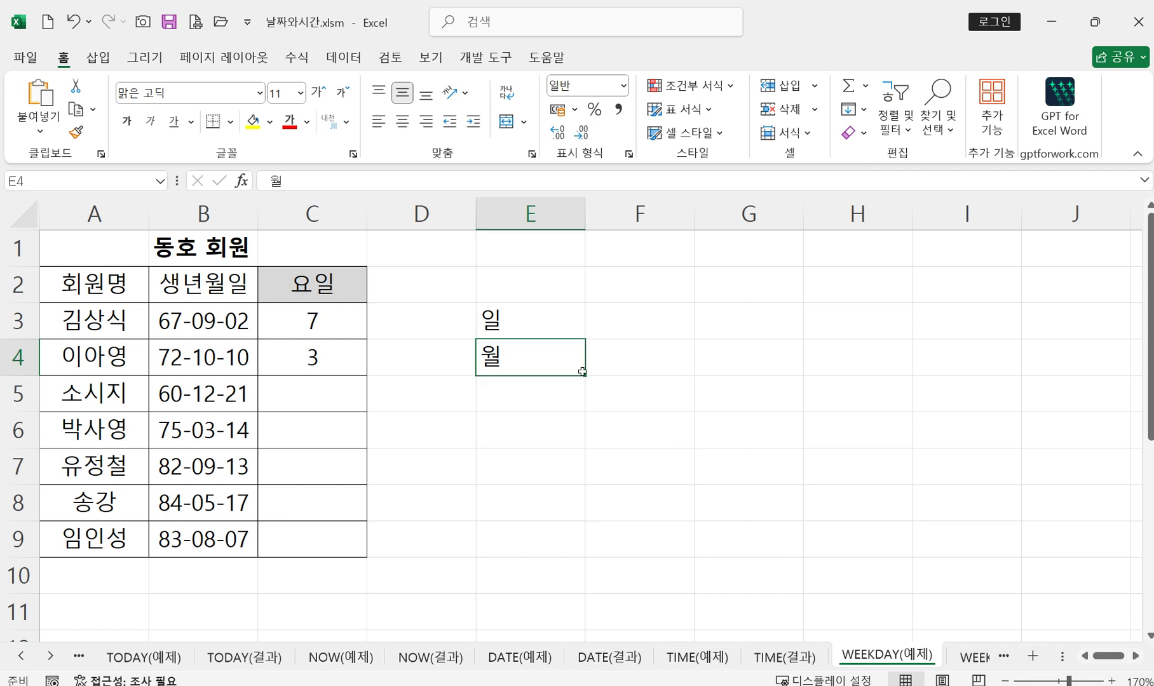
left_click_drag(586, 377, 572, 554)
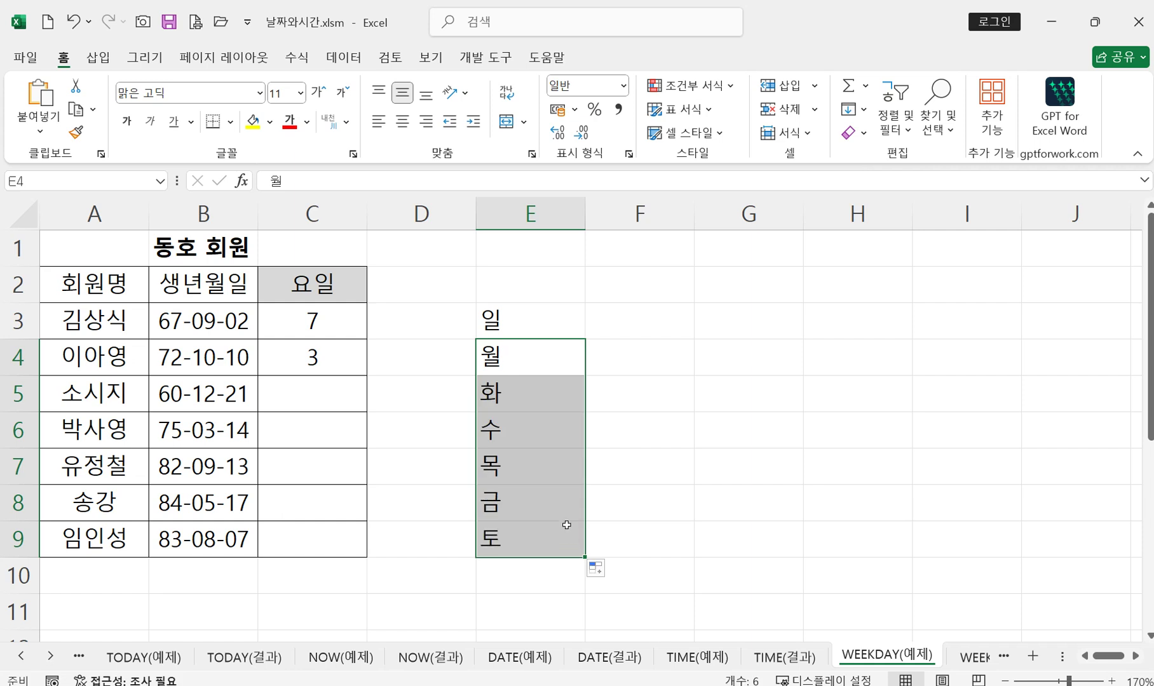
left_click(635, 322)
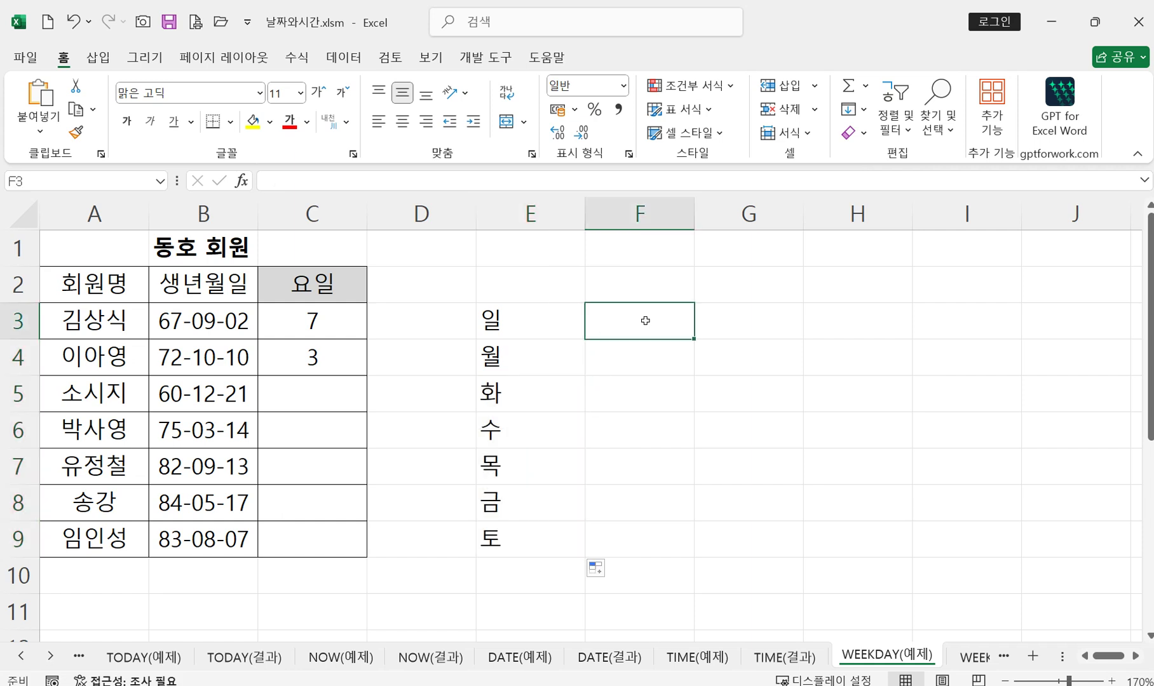
type("1")
key("Return")
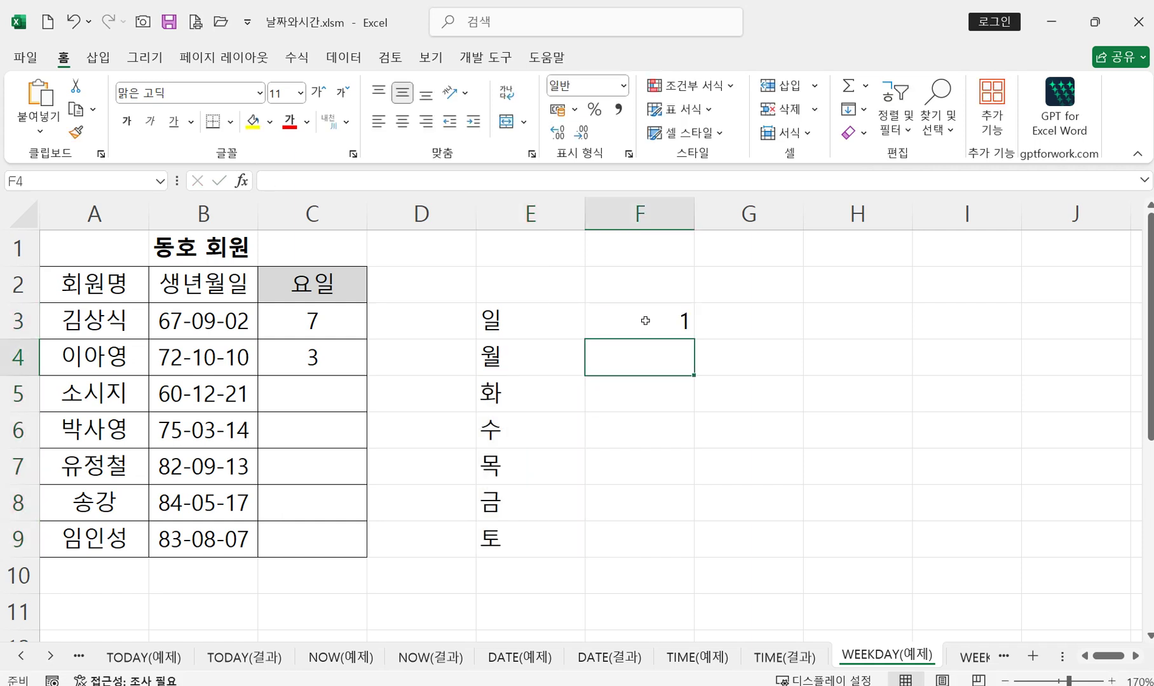
left_click(594, 317)
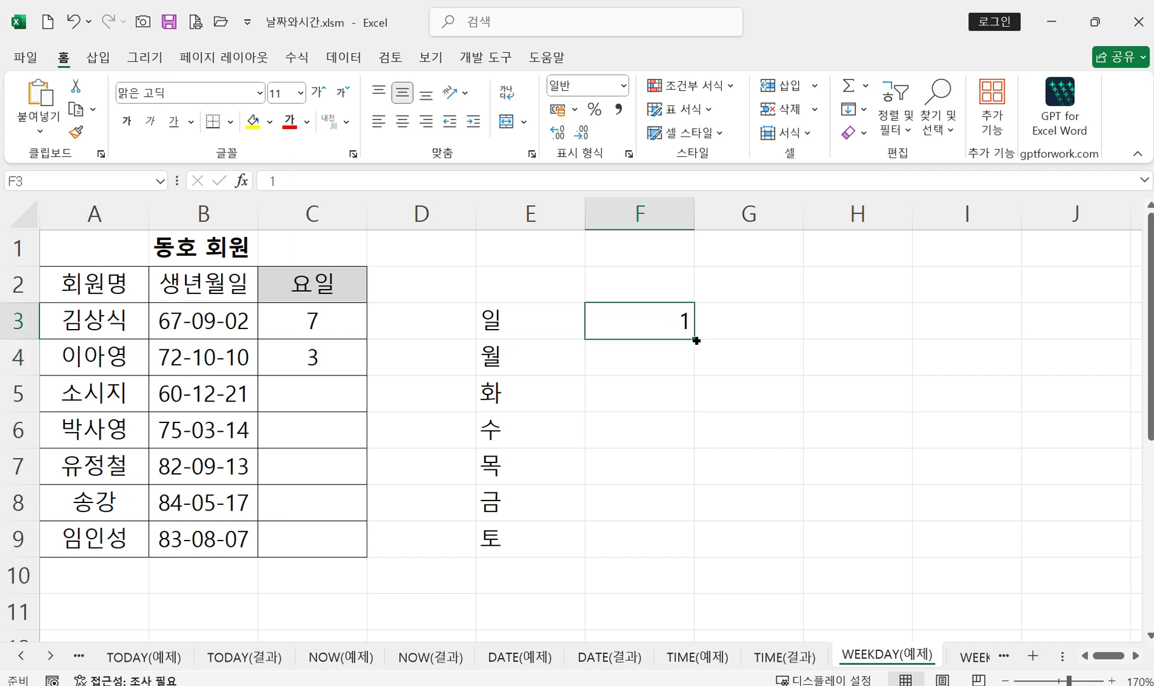
left_click_drag(696, 340, 675, 328)
left_click_drag(696, 338, 666, 549)
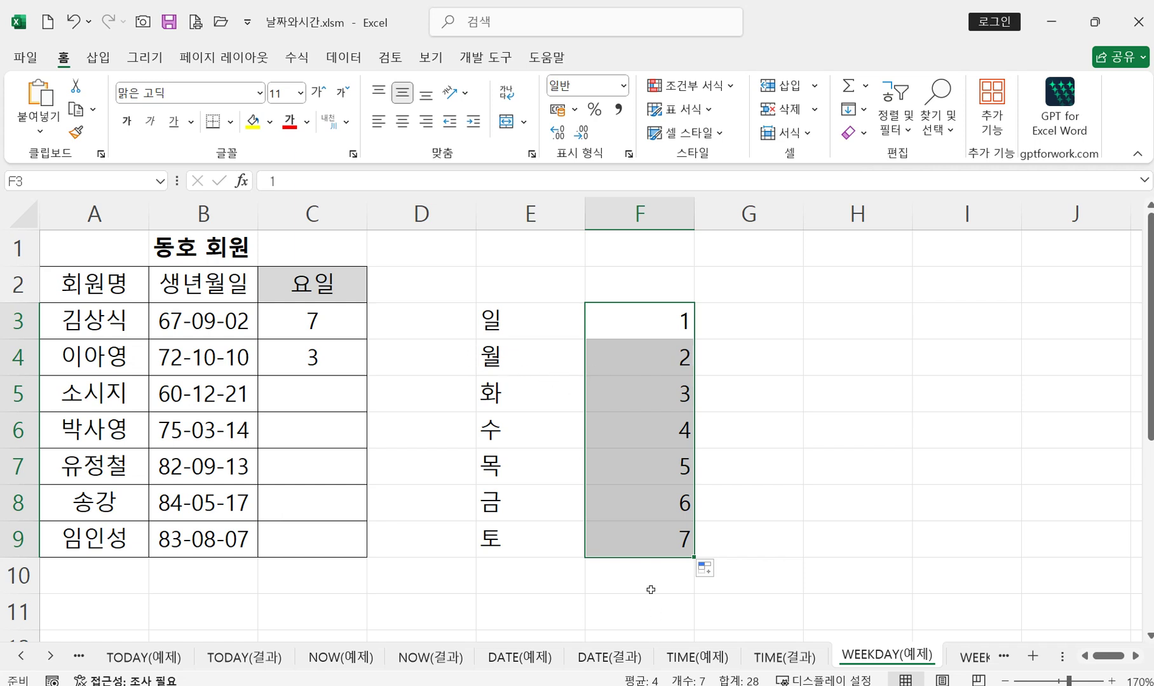
Compare the weekday names in E3:E9 with their numbers in F3:F9 and match the 요일 cells C3 and C4 to them.
left_click(643, 550)
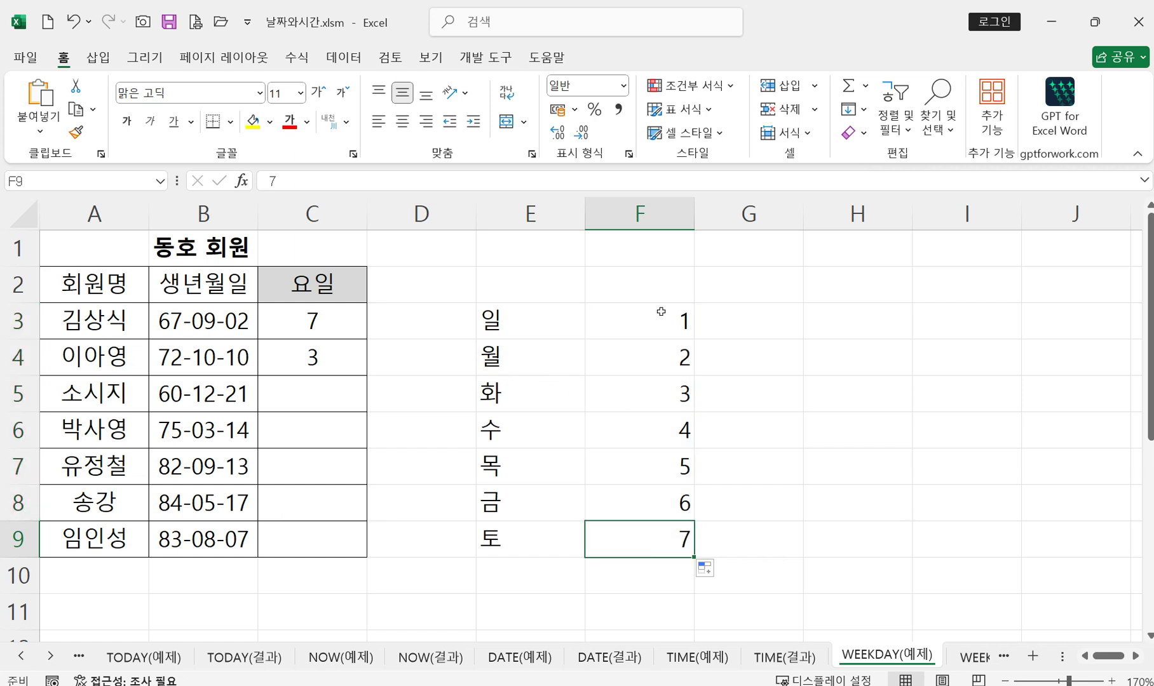
left_click(524, 323)
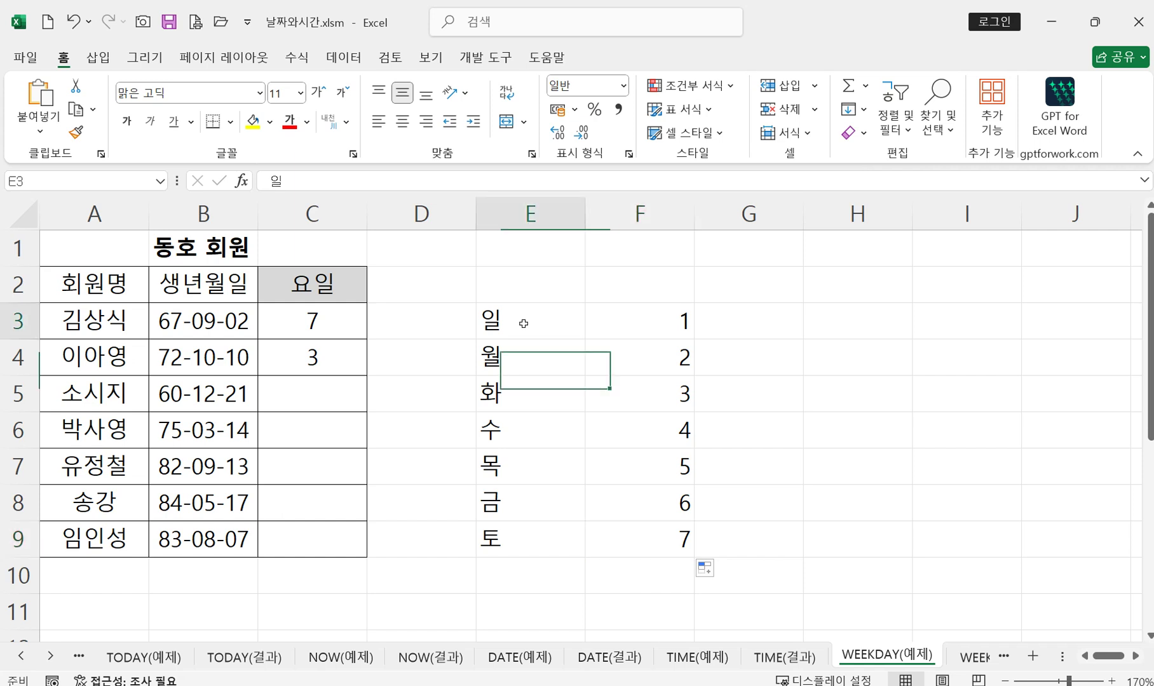
left_click(522, 540)
left_click(646, 331)
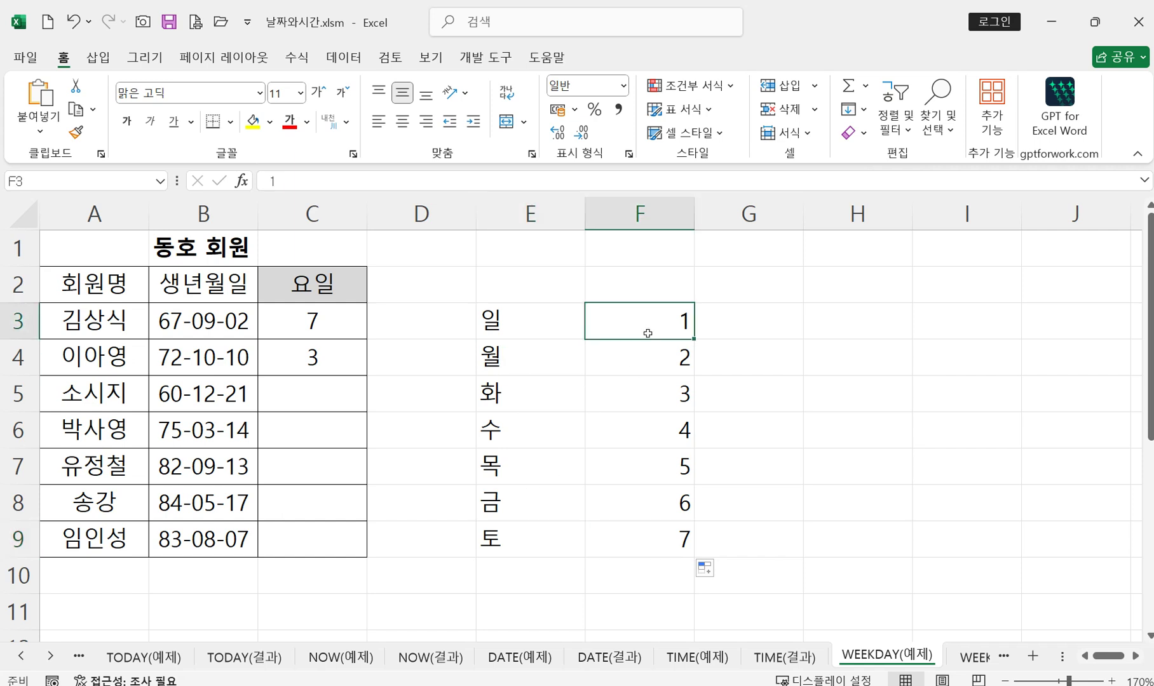
left_click(638, 542)
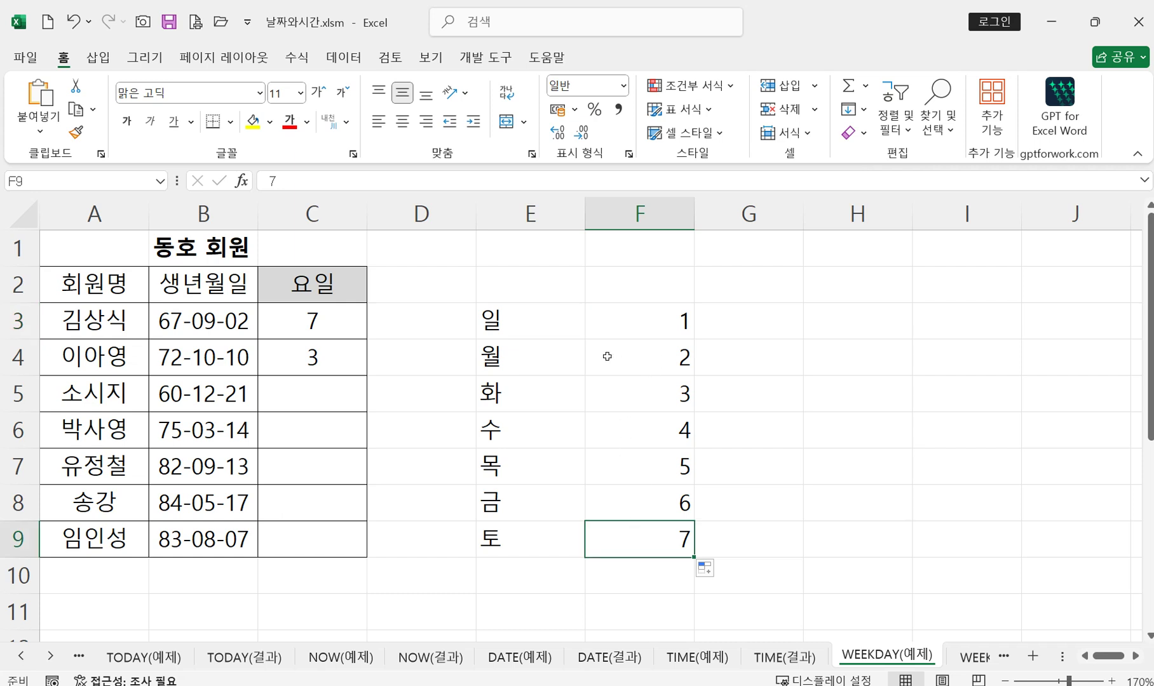
left_click(331, 330)
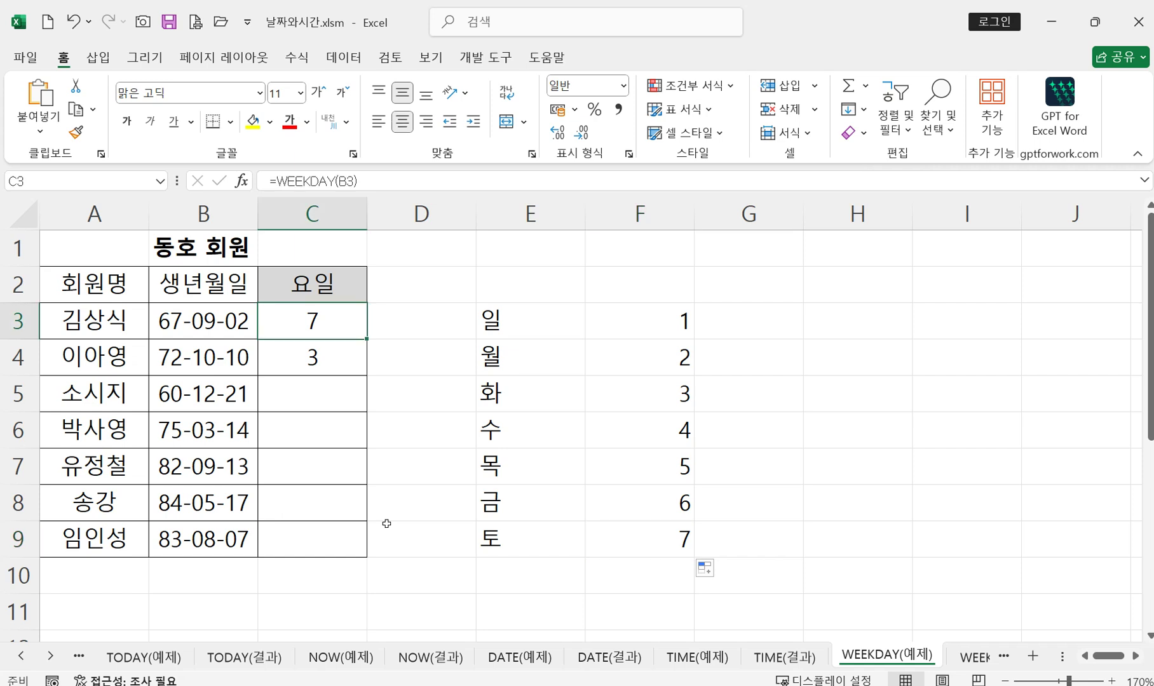
left_click(528, 538)
left_click(665, 541)
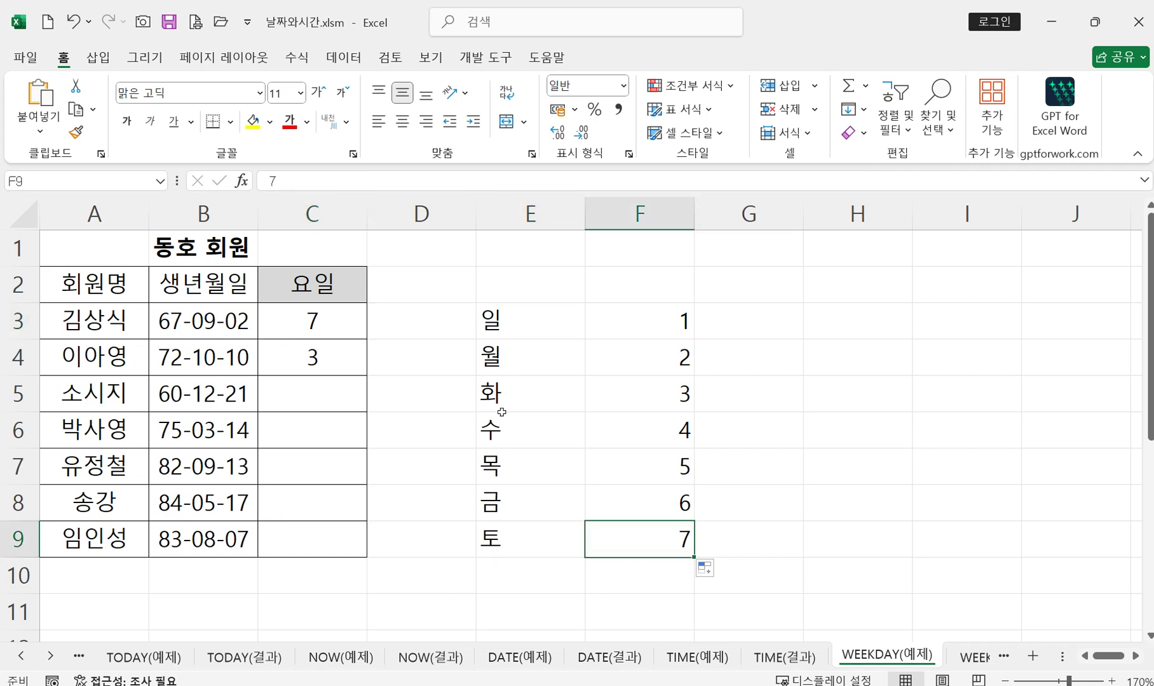
left_click(333, 349)
left_click(539, 395)
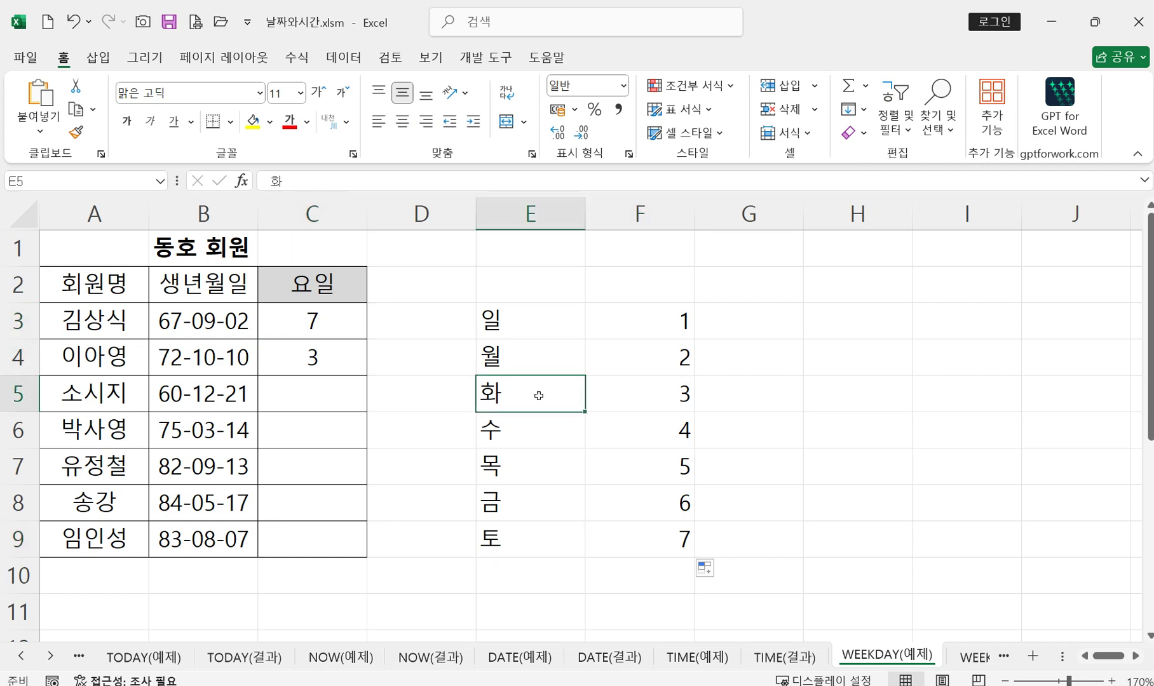
Copy the WEEKDAY formula from C4 down to C9 and inspect the formula in C3.
left_click(335, 361)
left_click_drag(367, 378, 367, 557)
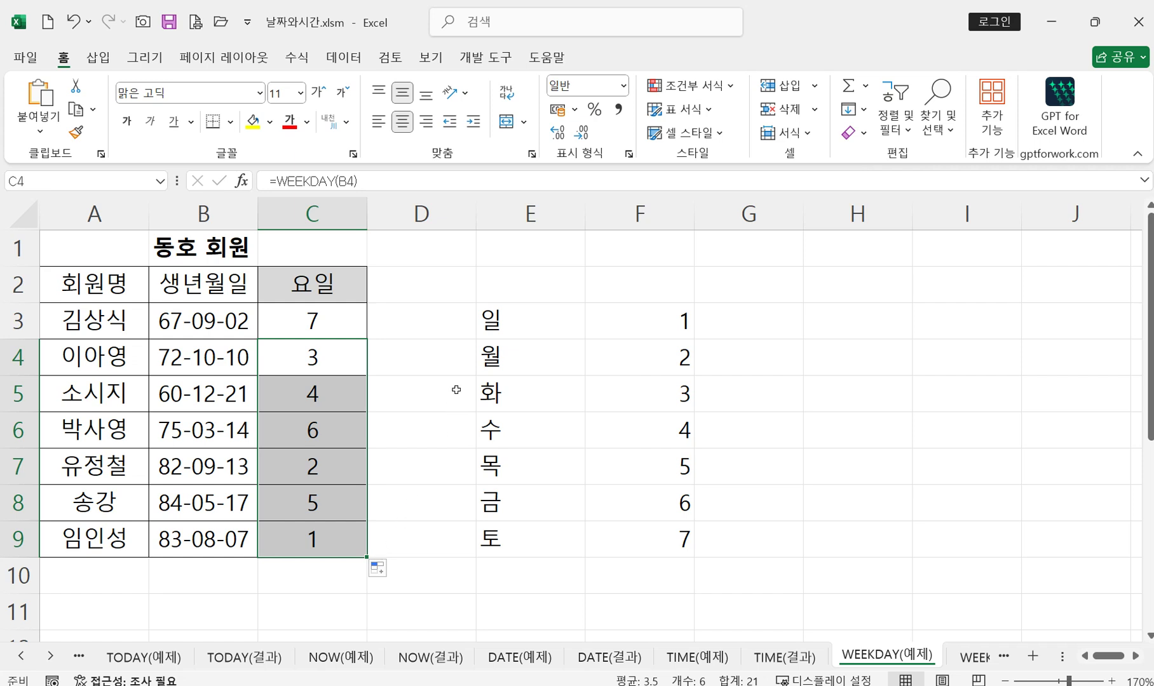
double_click(319, 321)
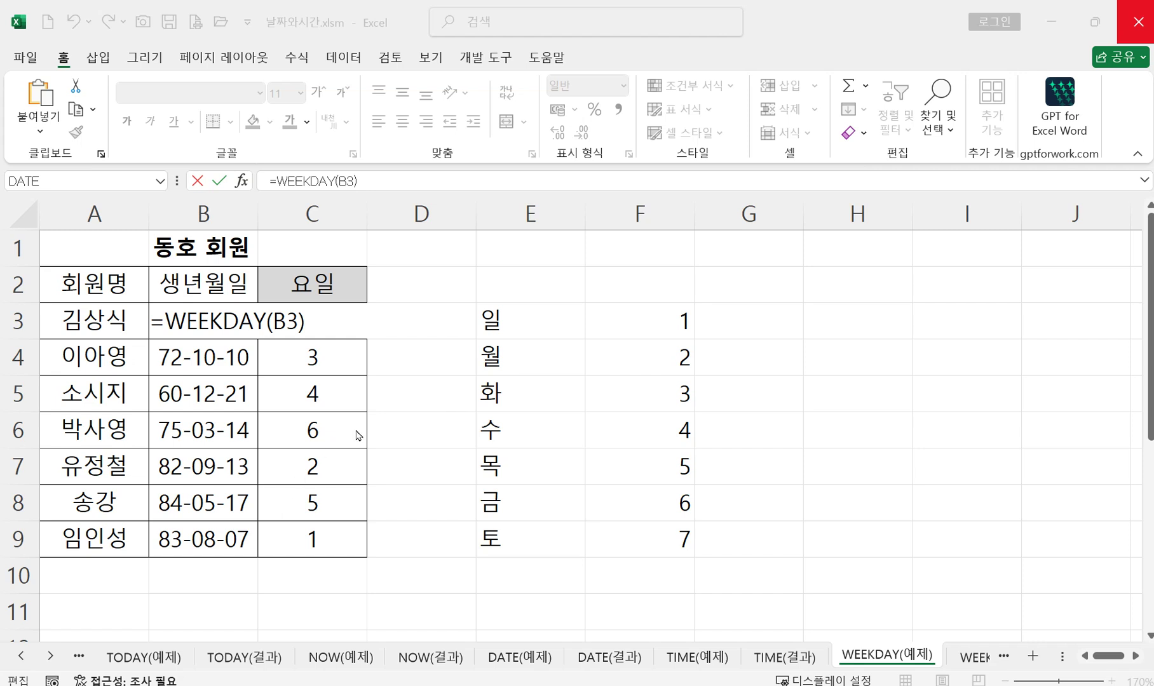
left_click(334, 324)
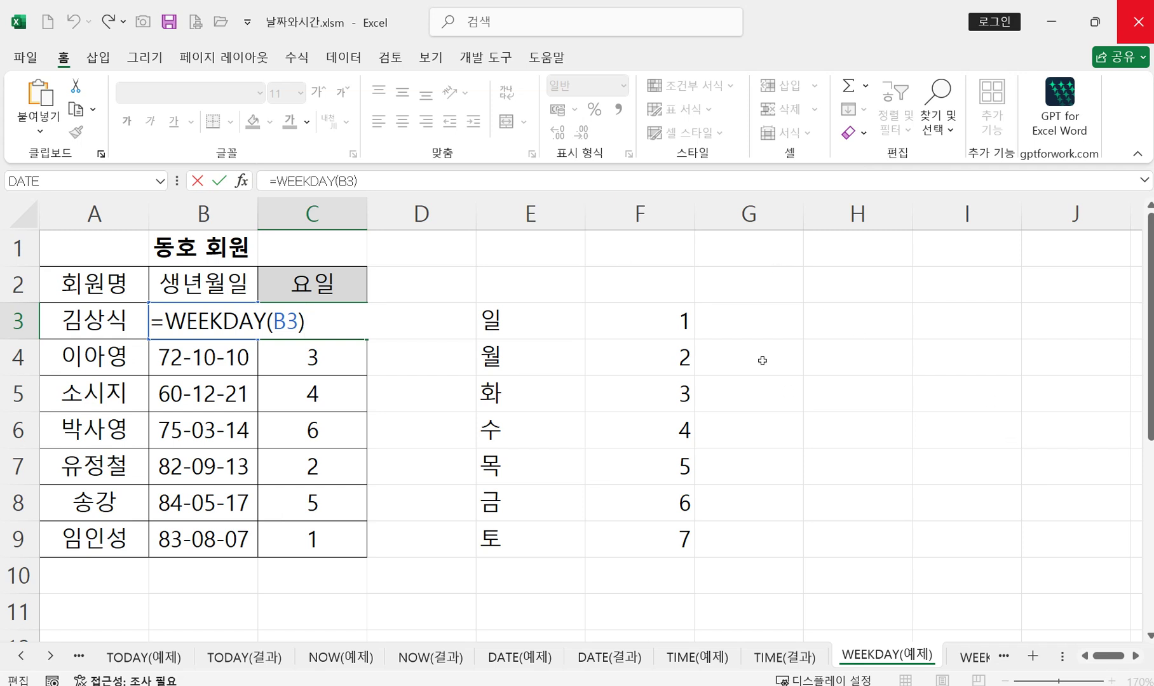
Create a second weekday list beside the numbers, starting with 월 in G3 and filled down to 일 in G9.
left_click(772, 330)
type("월")
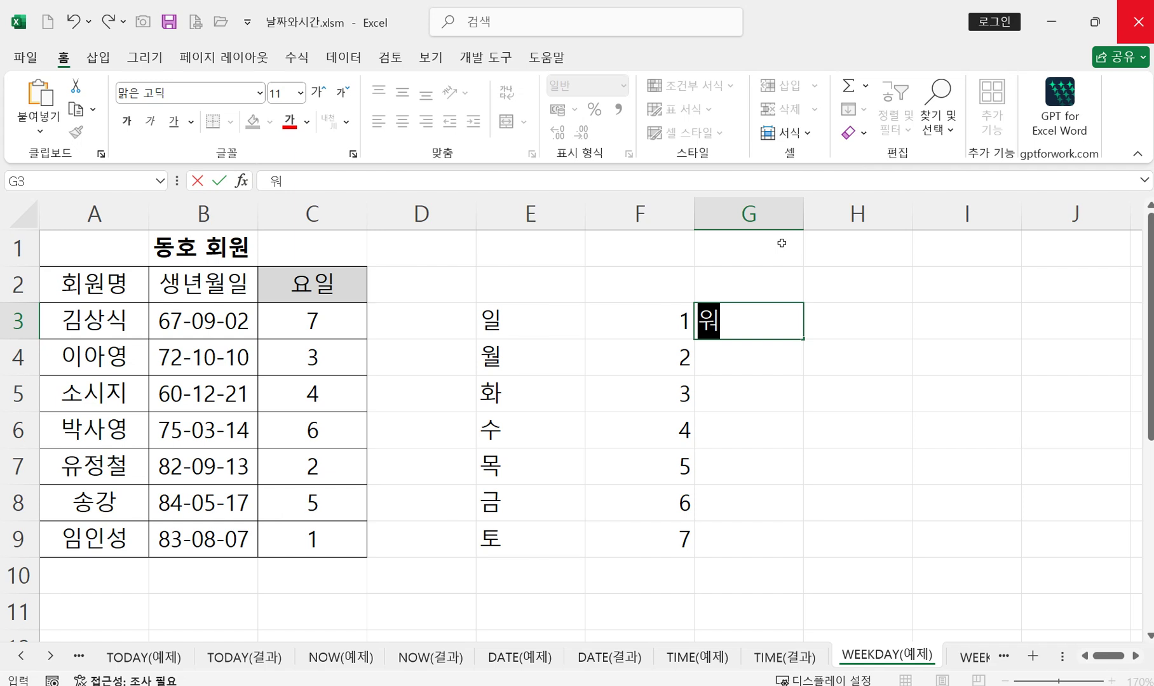
key("Return")
left_click(744, 321)
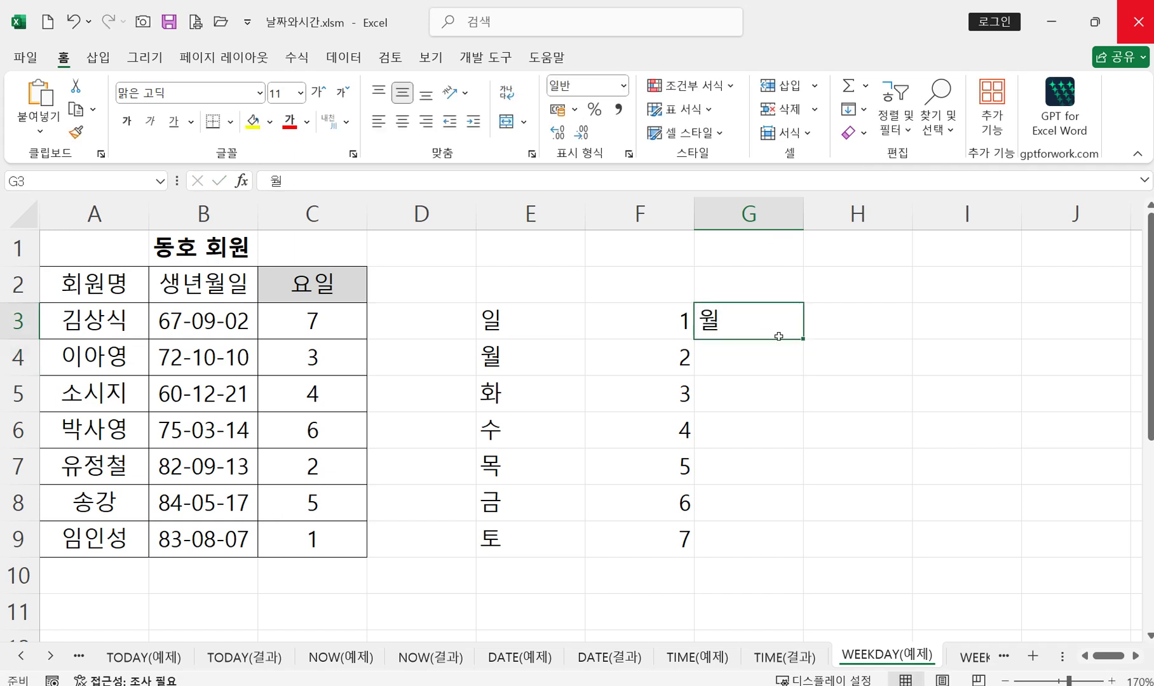
left_click_drag(804, 339, 797, 549)
Compare the numbers in F3:F9 with the Monday-first weekday names in G3:G9.
left_click(668, 335)
left_click(667, 544)
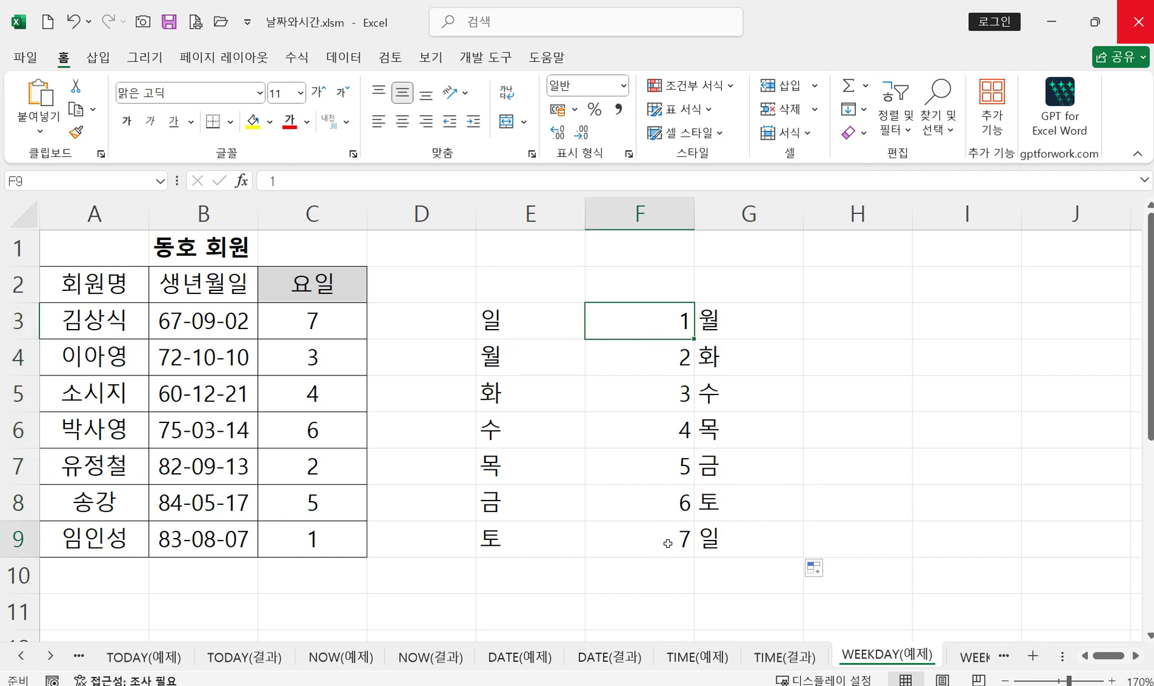
left_click(653, 313)
left_click(736, 317)
left_click(670, 352)
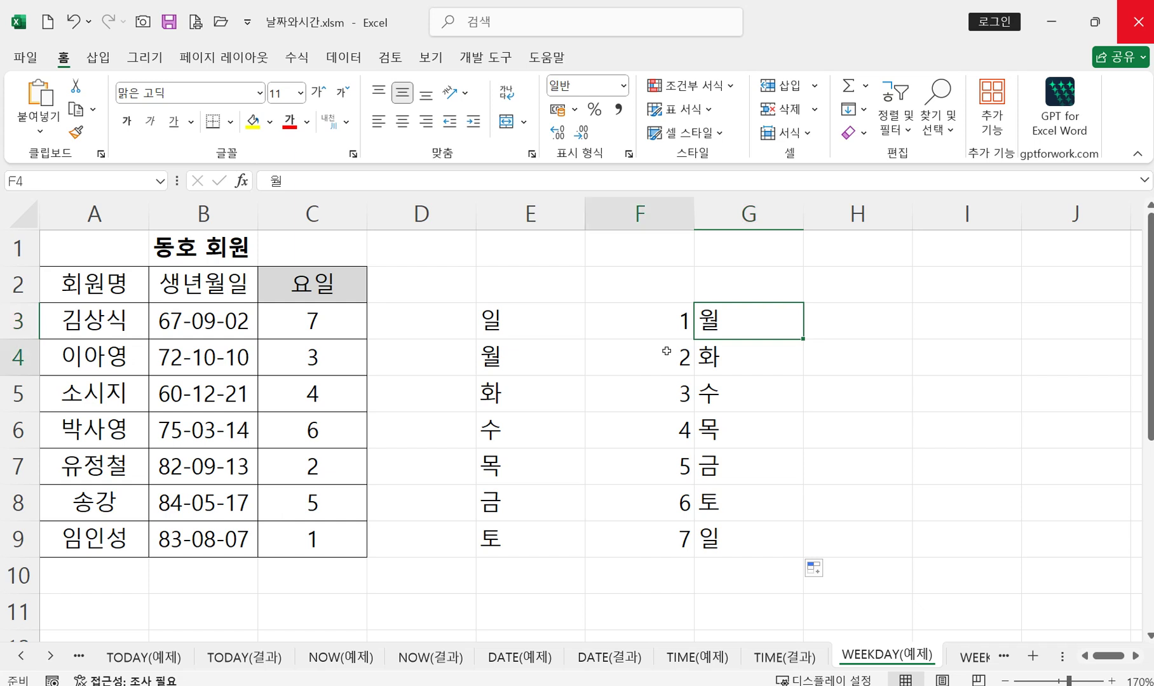
left_click(736, 359)
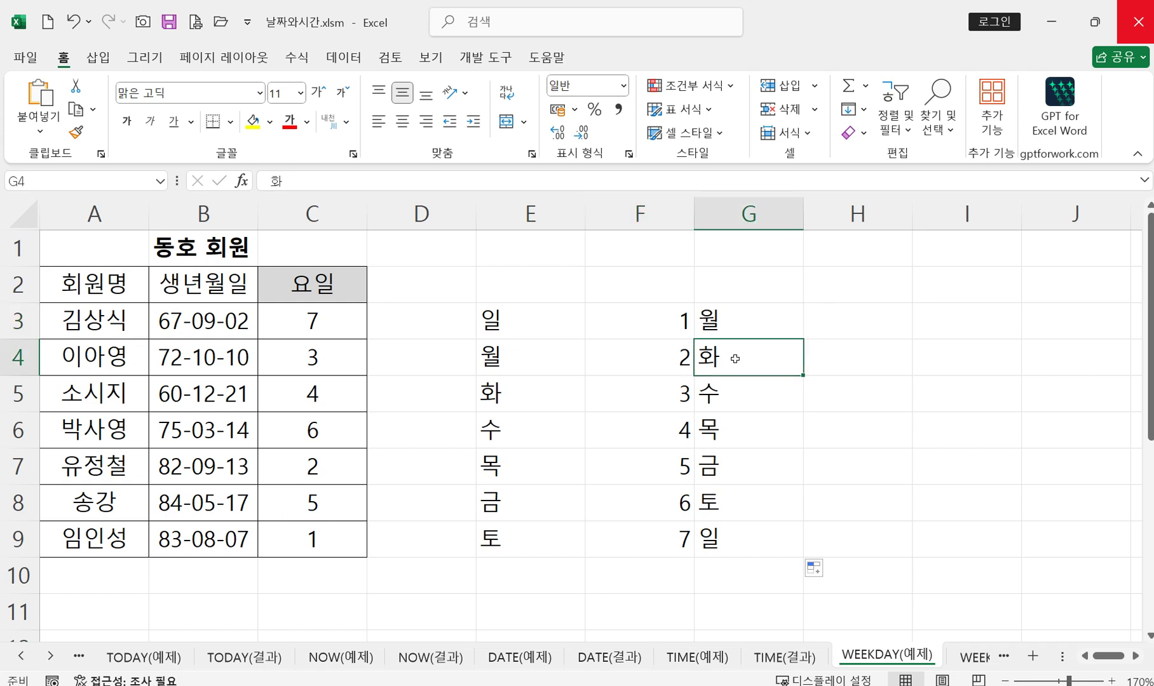
left_click(726, 317)
left_click(741, 545)
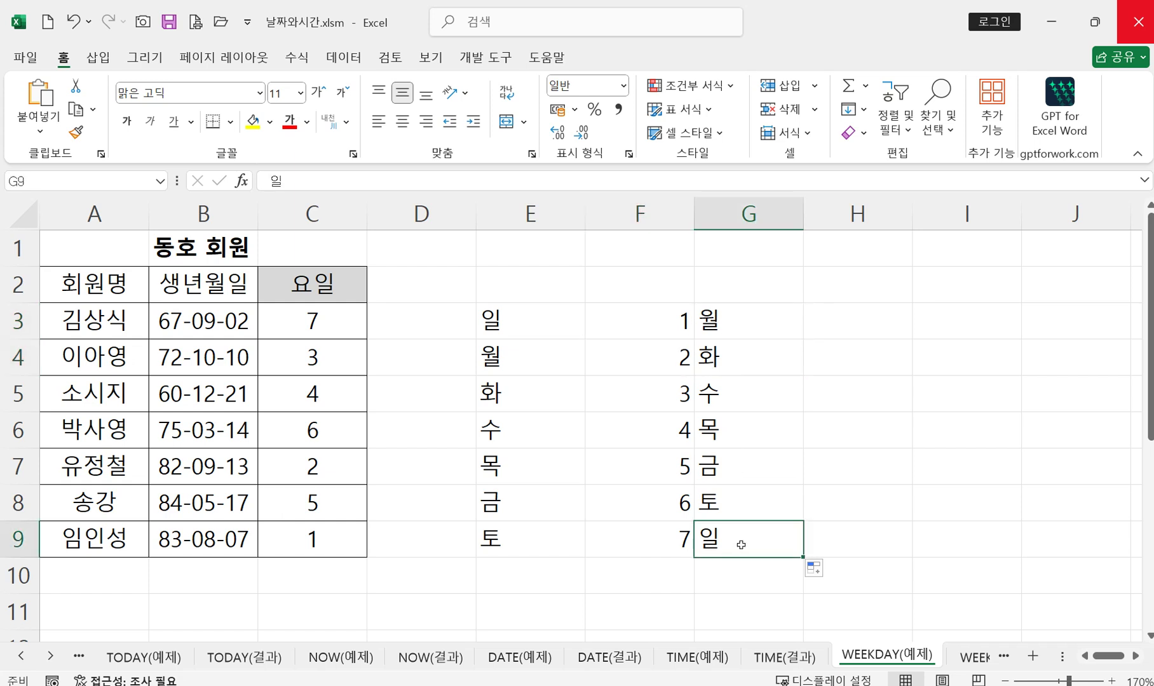
left_click(662, 316)
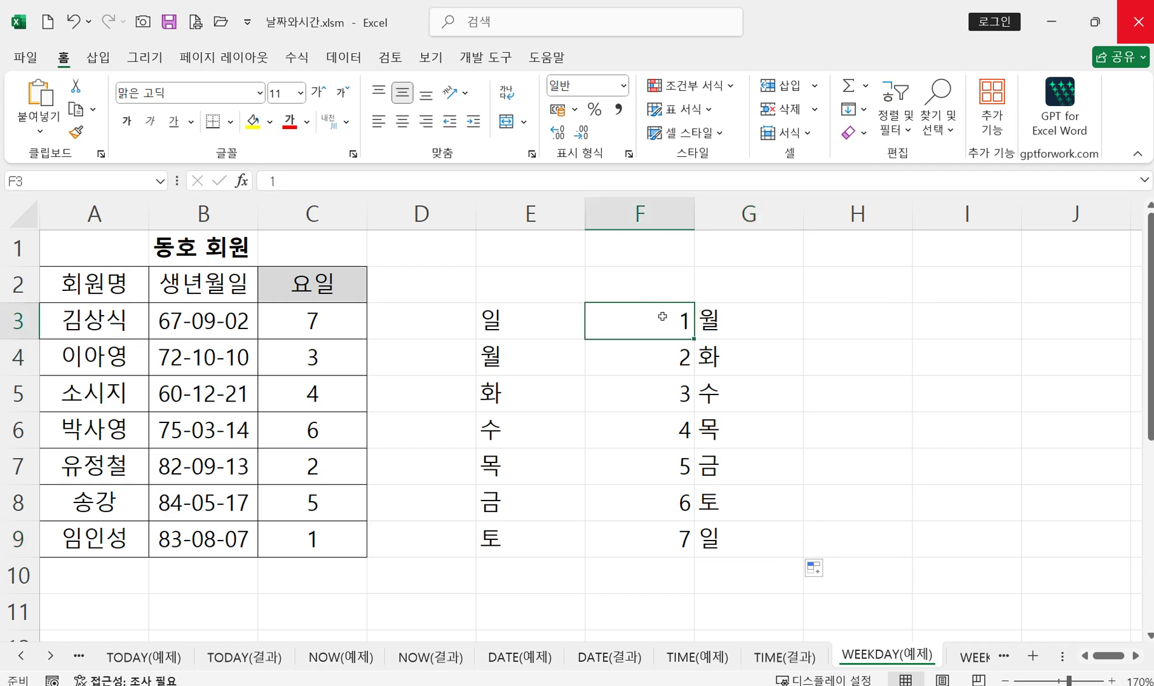
left_click(662, 541)
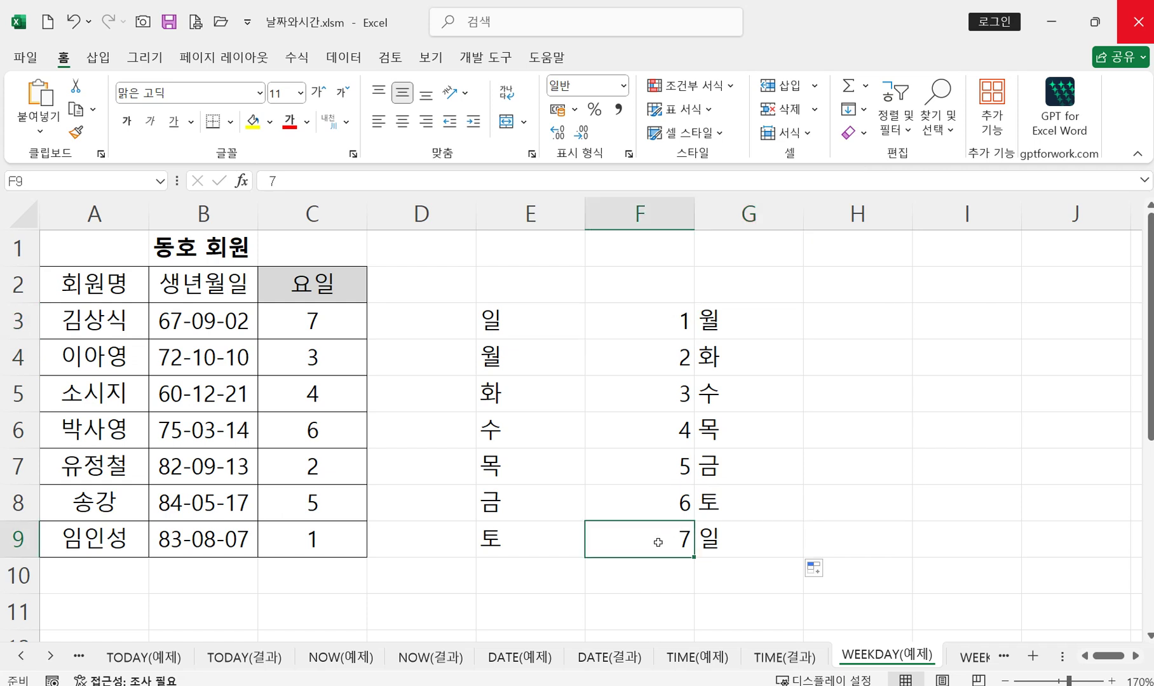
Change the formula in C3 to =WEEKDAY(B3,2) and copy it down through C9 for all members.
double_click(324, 321)
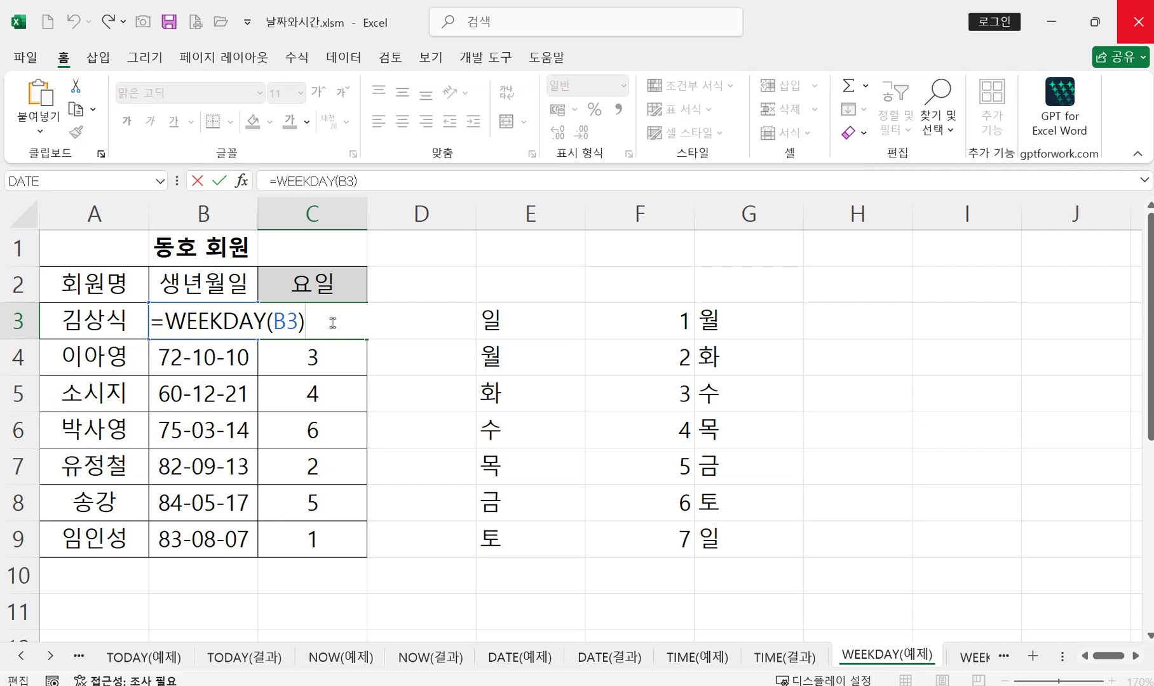
key("BackSpace")
type(",1")
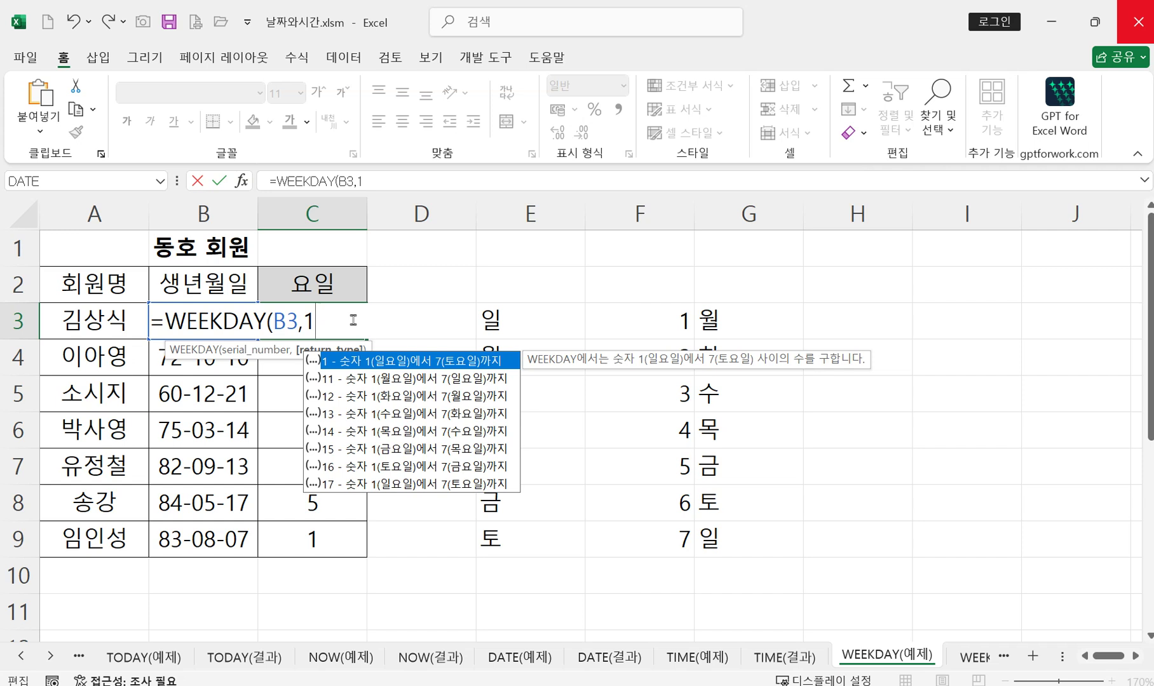
key("BackSpace")
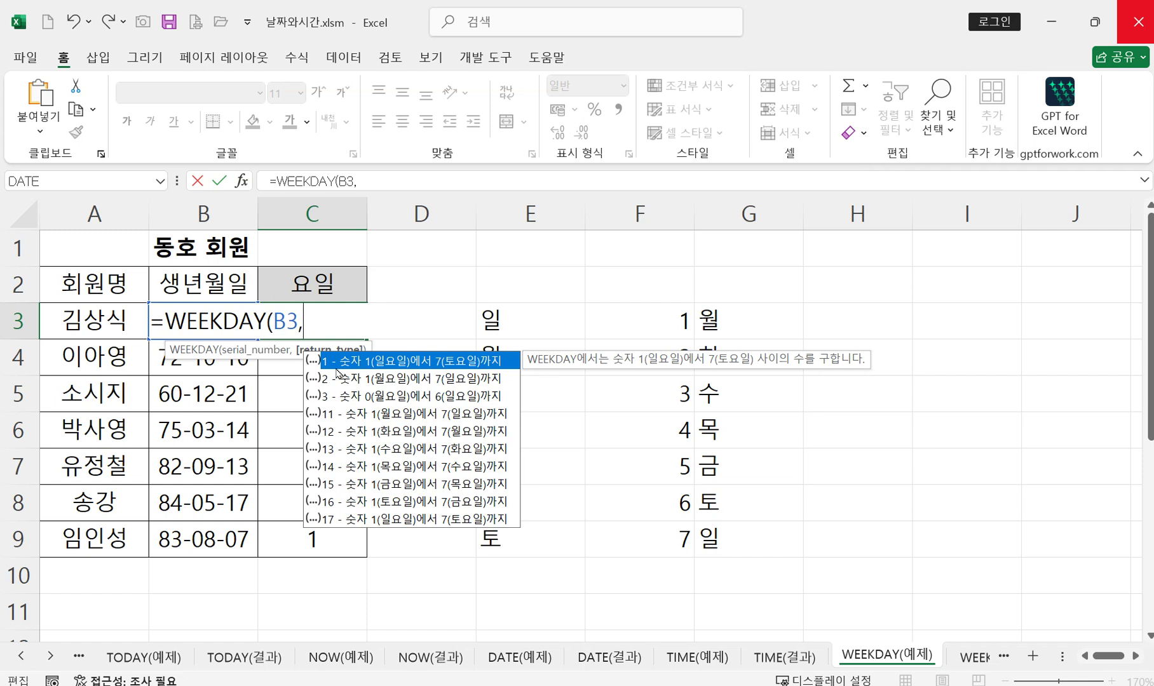
double_click(354, 378)
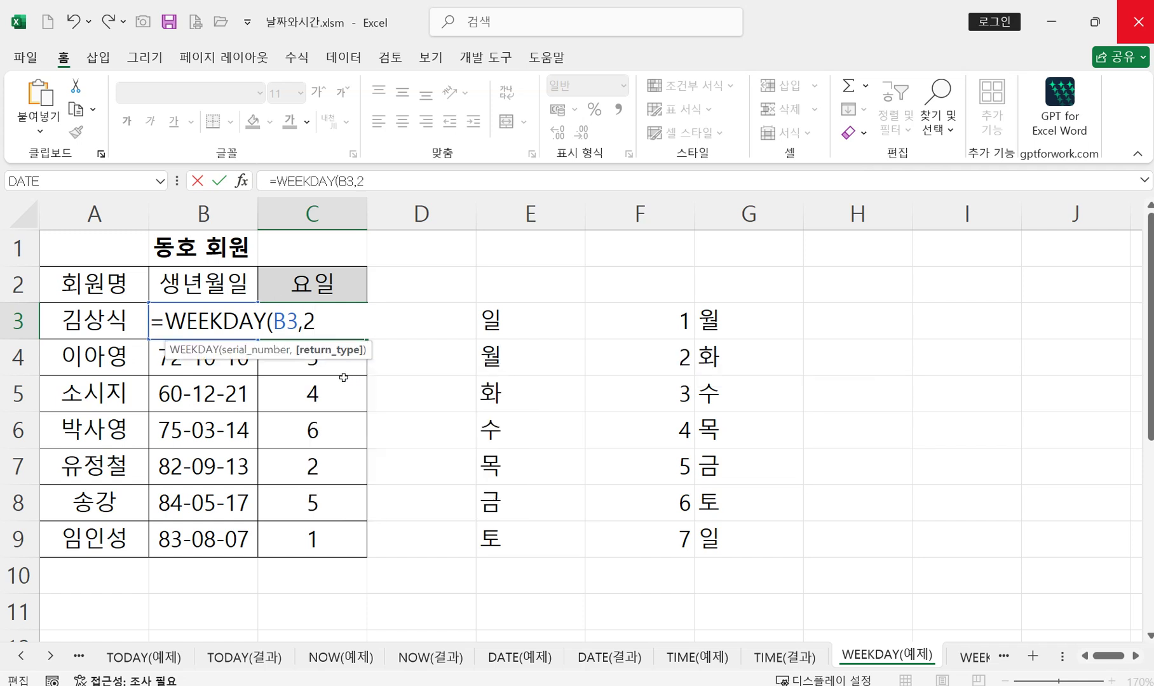
type(")")
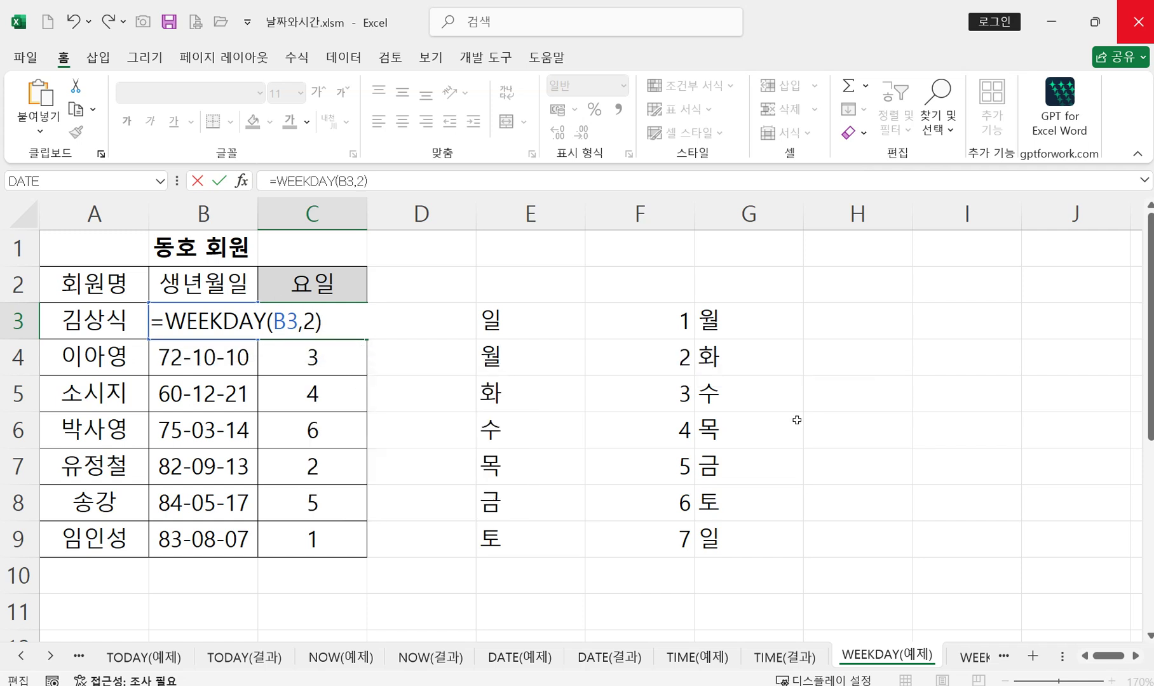
key("Return")
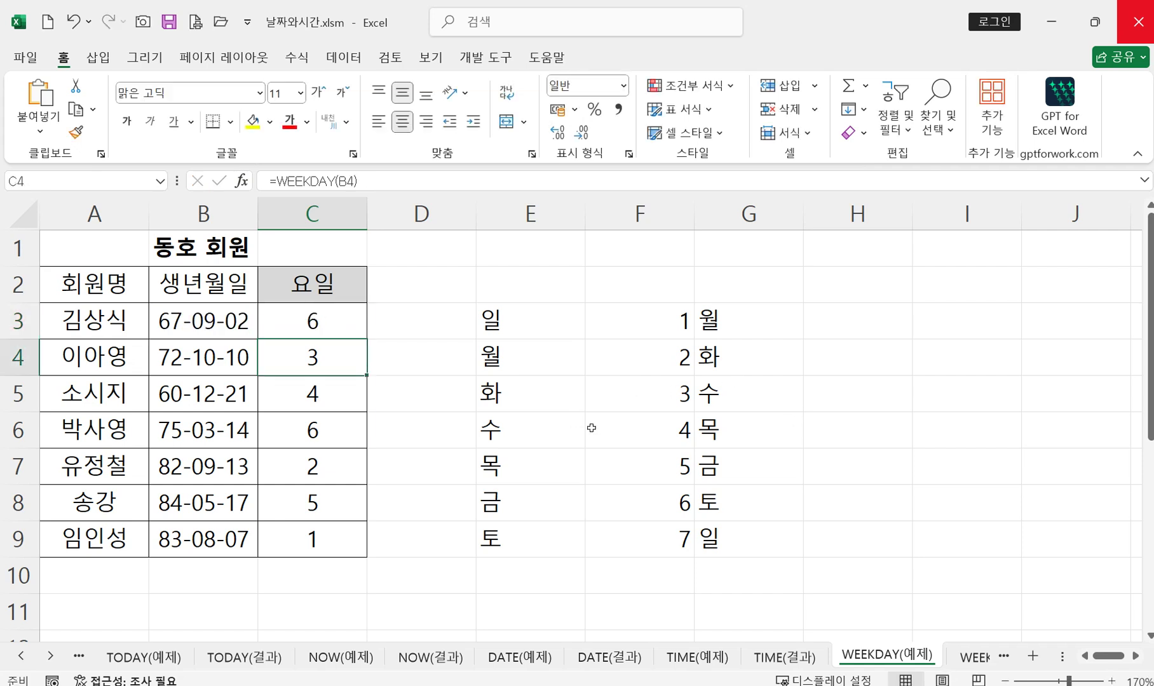
left_click(340, 321)
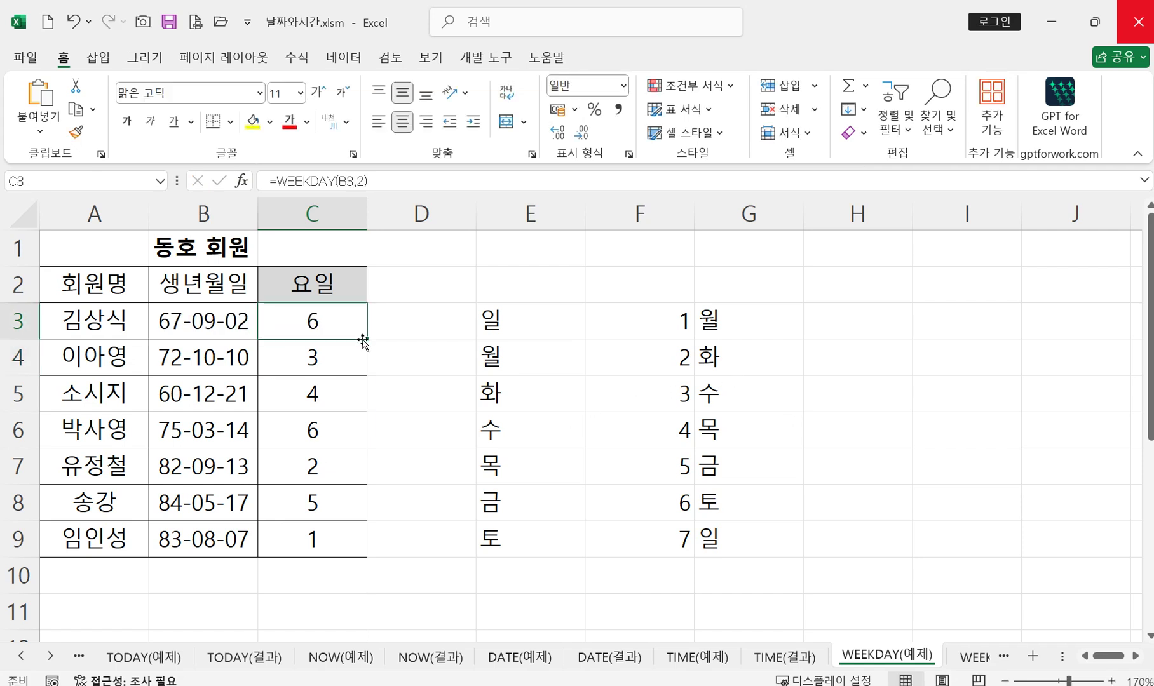
left_click_drag(368, 340, 358, 552)
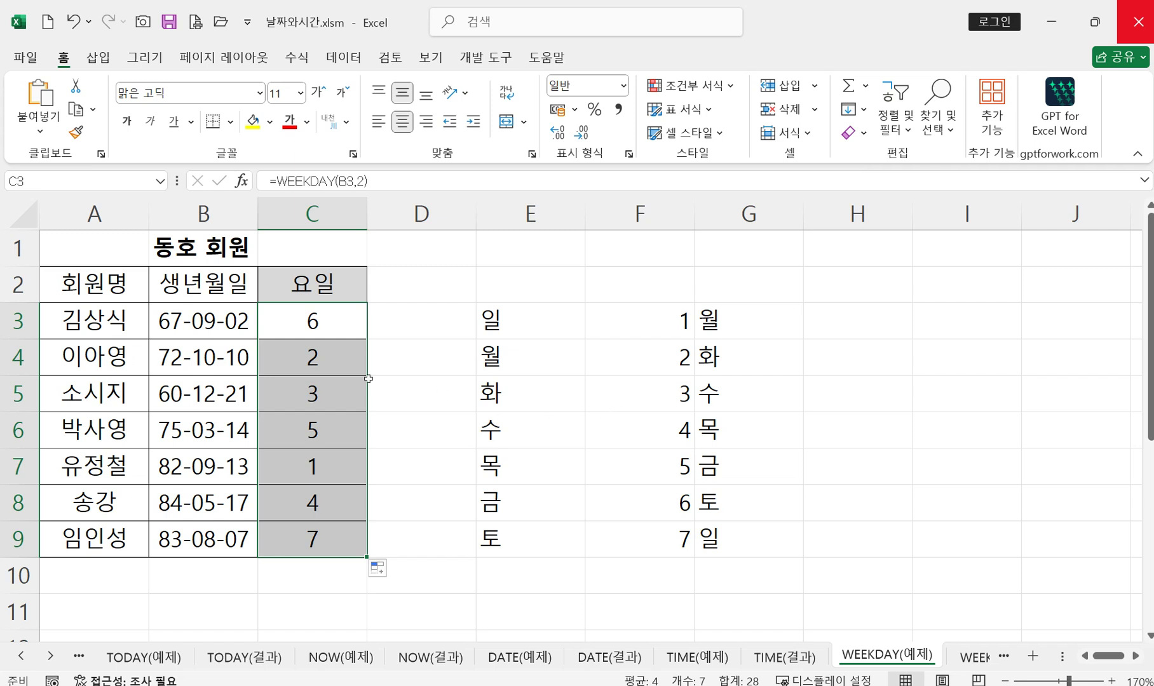
Open the WEEKDAY formula in C3 for editing.
double_click(328, 321)
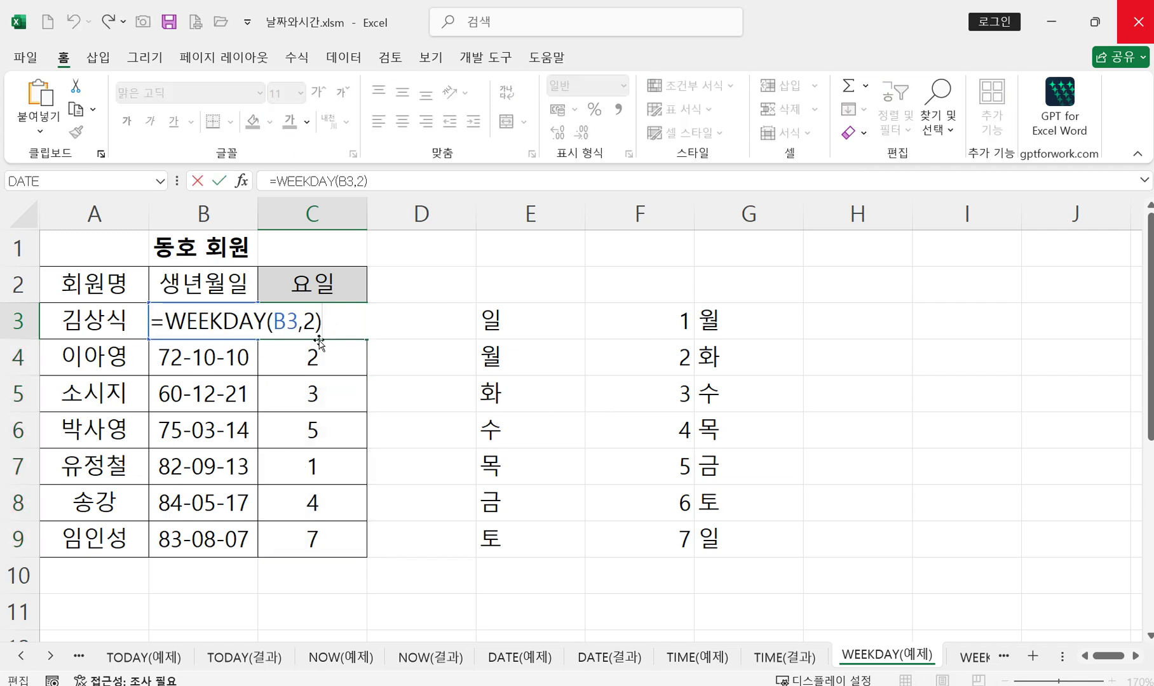